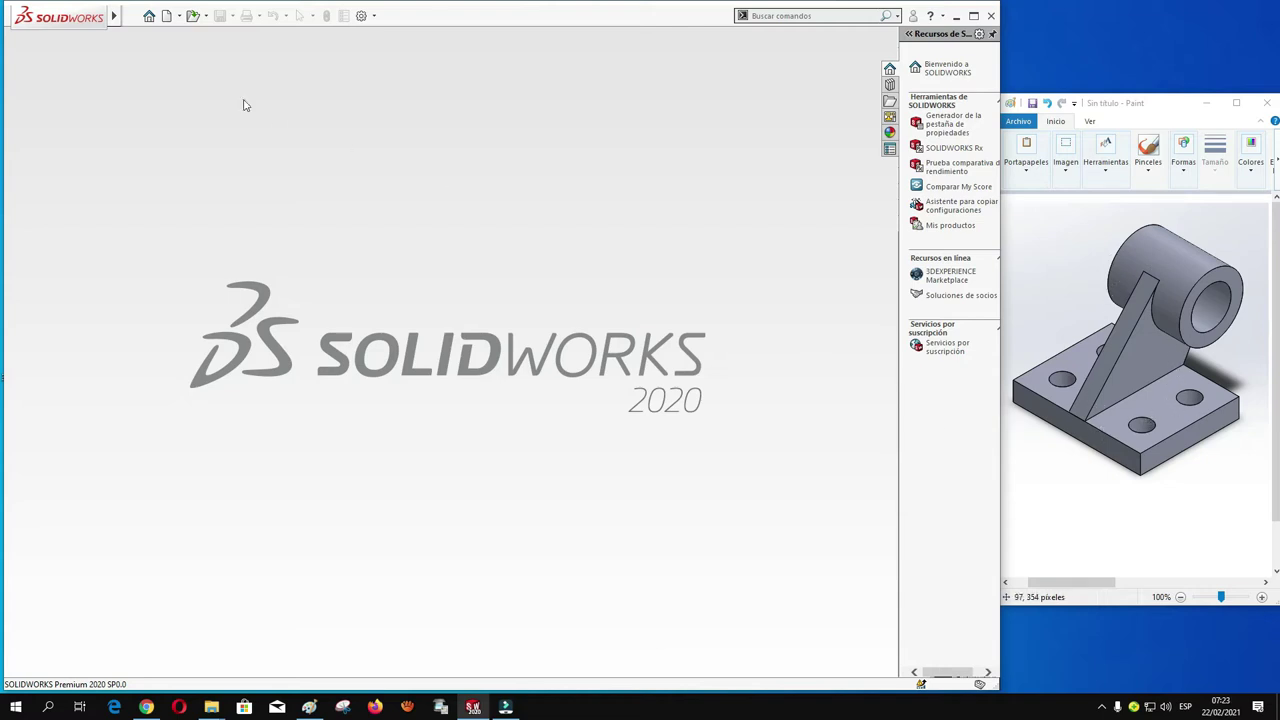
Create a new blank part document (Pieza4) from Archivo > Nuevo.
{"action": "left_click", "coordinate": [138, 15]}
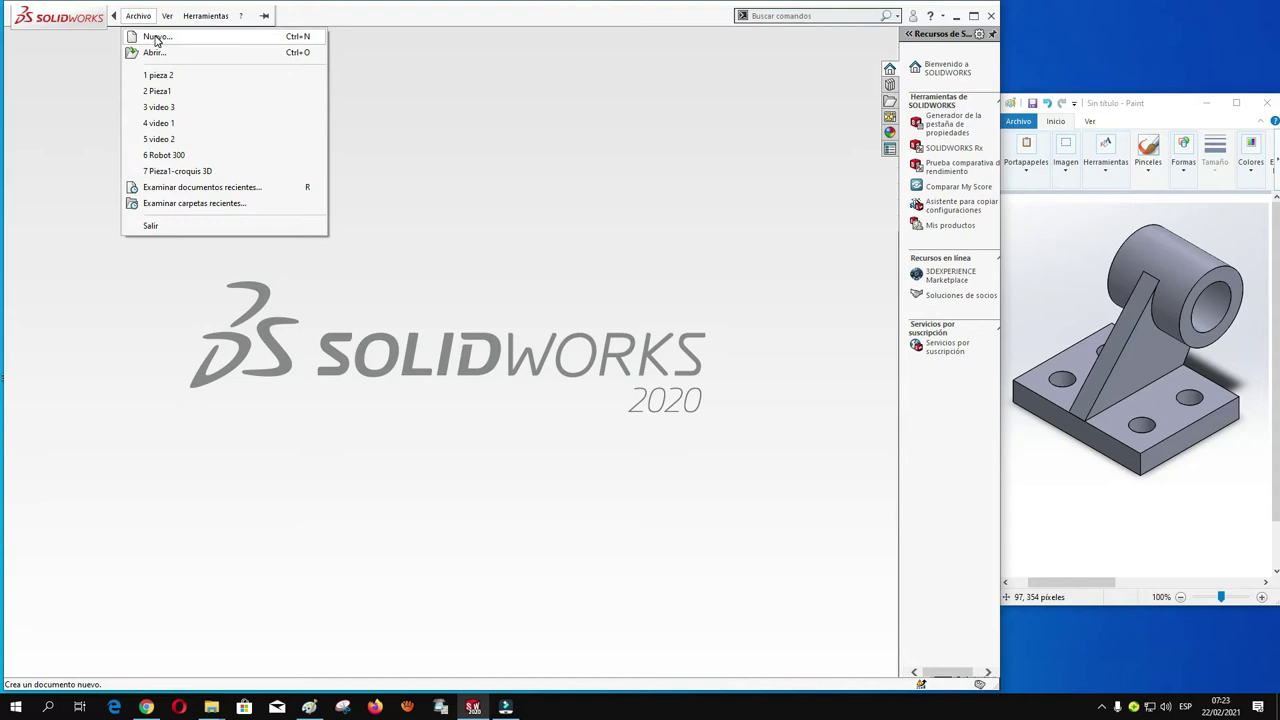
{"action": "left_click", "coordinate": [156, 37]}
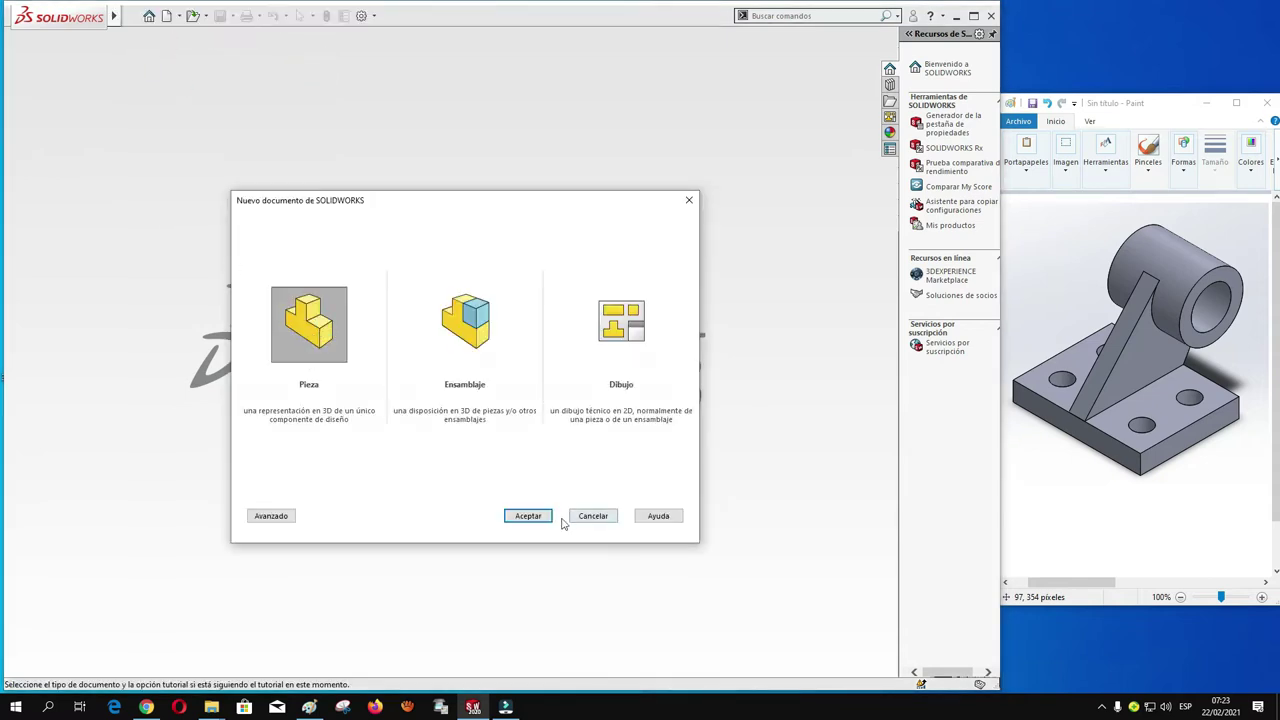
{"action": "left_click", "coordinate": [527, 516]}
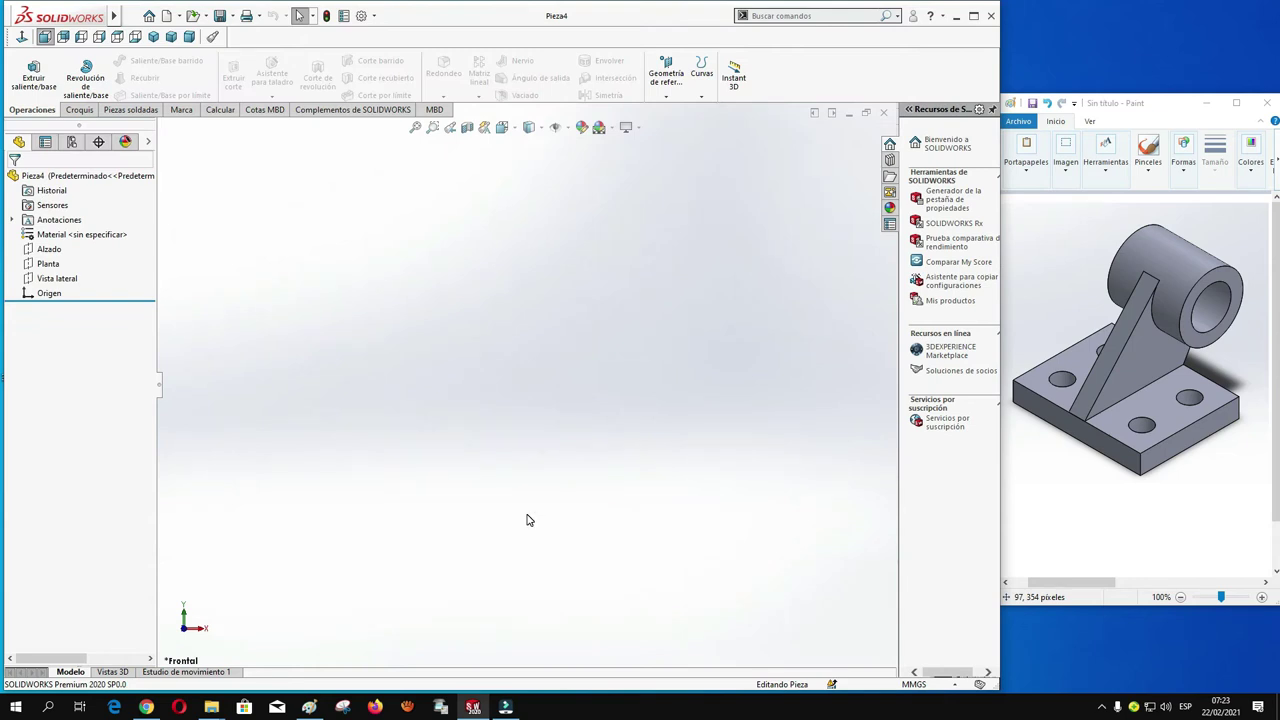
Start a sketch on the Planta plane and draw a centre rectangle anchored at the origin.
{"action": "left_click", "coordinate": [48, 263]}
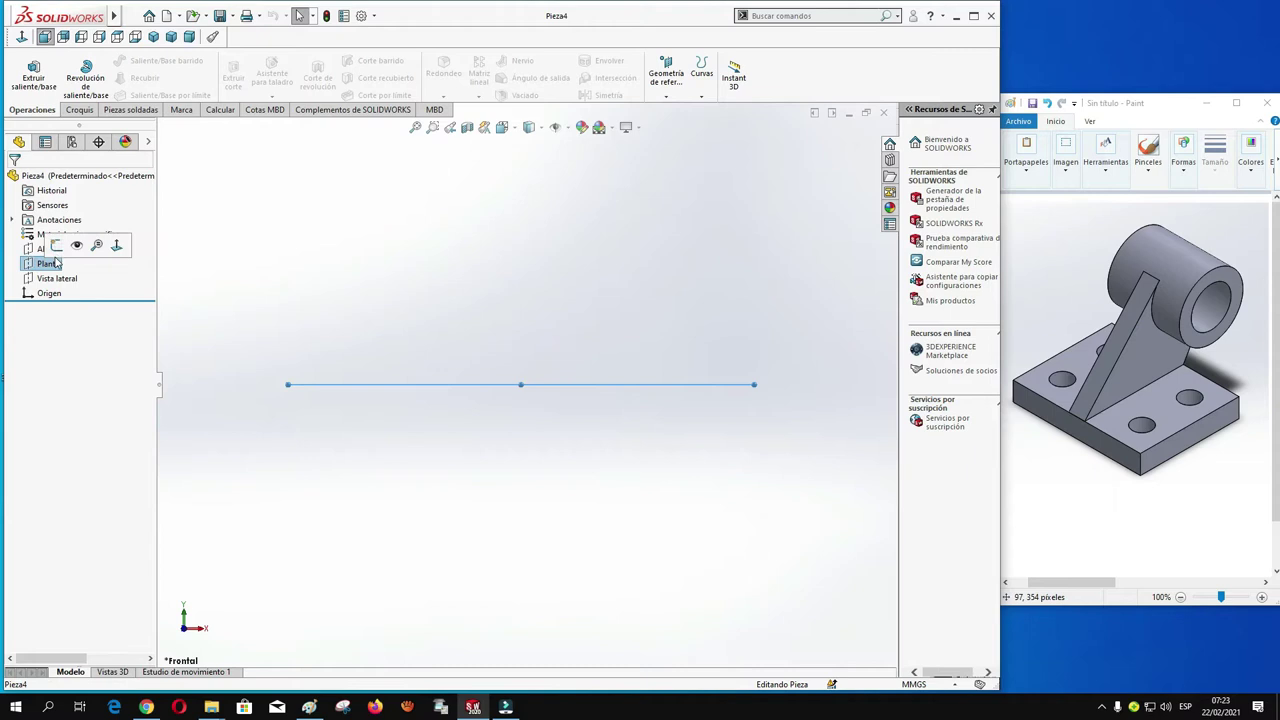
{"action": "left_click", "coordinate": [53, 246]}
{"action": "left_click", "coordinate": [75, 228]}
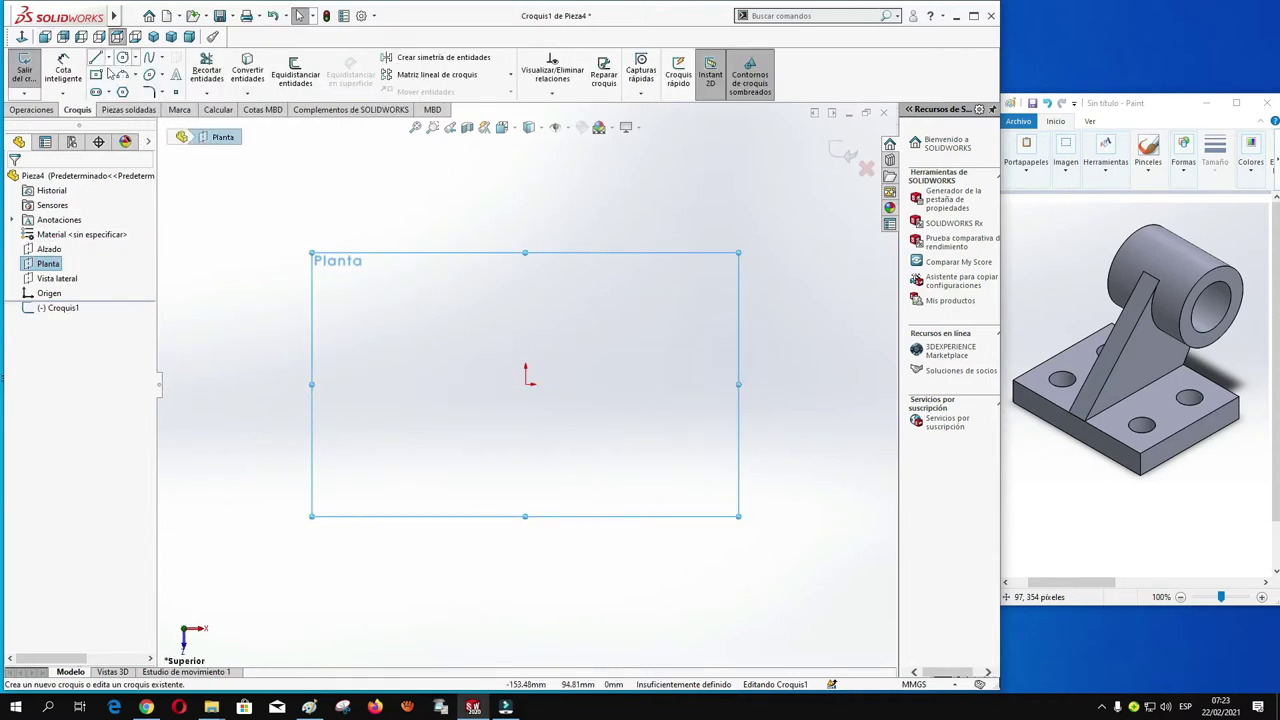
{"action": "left_click", "coordinate": [110, 78]}
{"action": "left_click", "coordinate": [140, 120]}
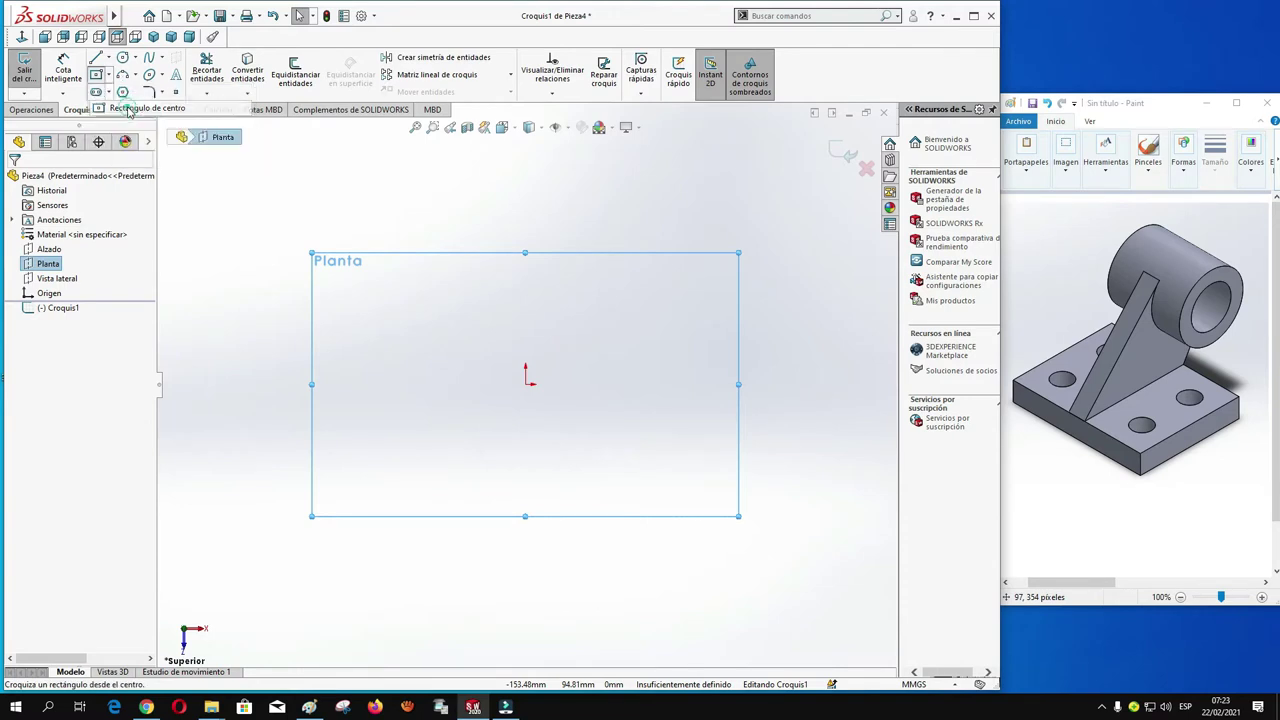
{"action": "left_click", "coordinate": [527, 384]}
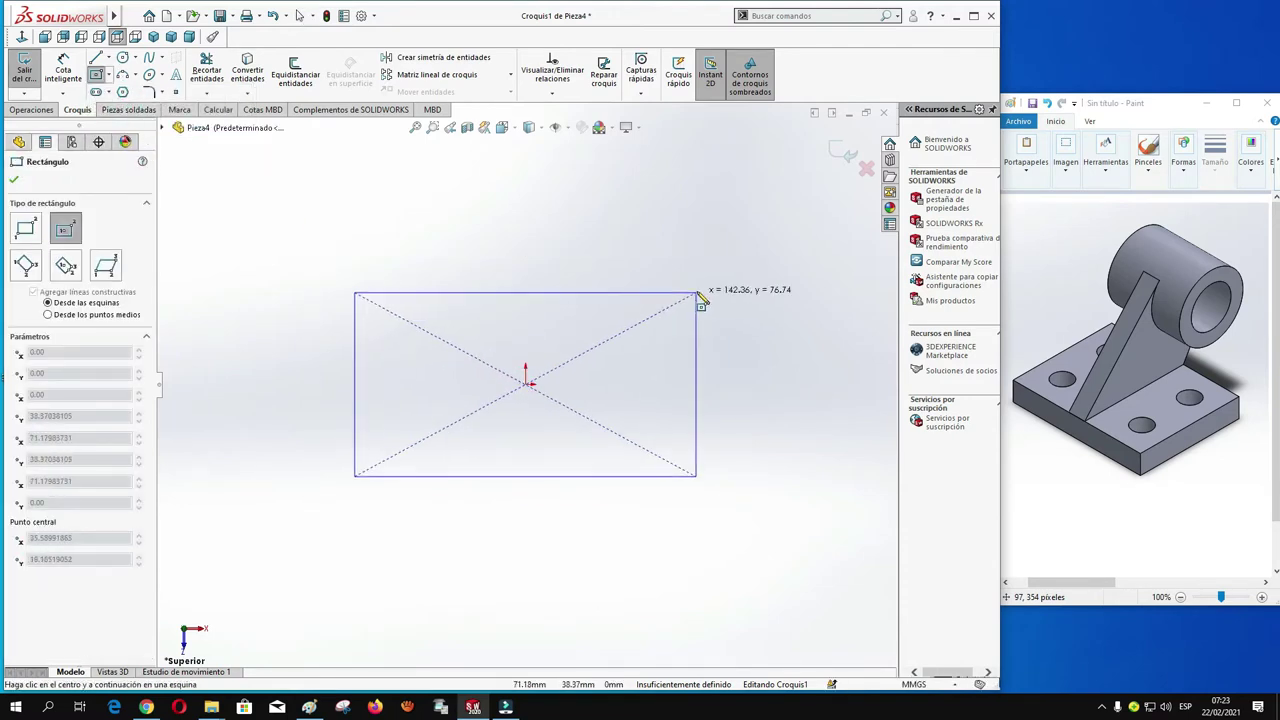
{"action": "left_click", "coordinate": [687, 251]}
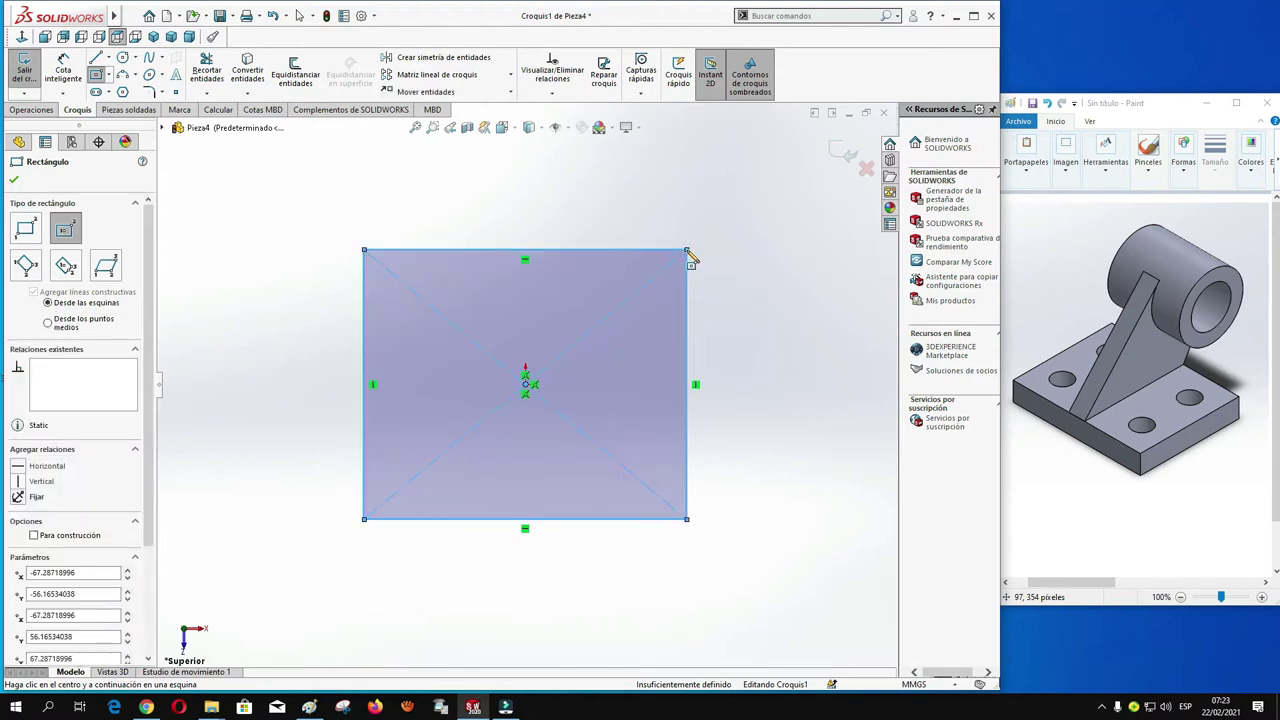
{"action": "left_click", "coordinate": [15, 181]}
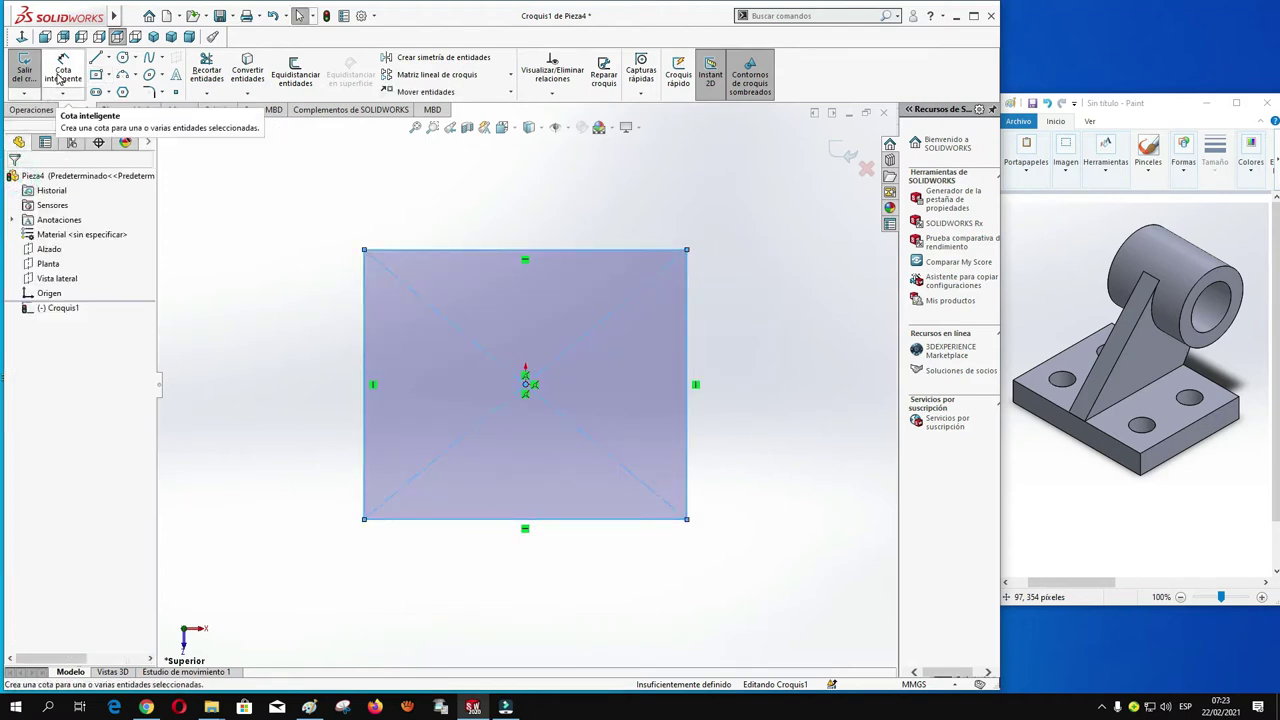
Dimension the rectangle 80 mm wide and 62 mm tall.
{"action": "left_click", "coordinate": [557, 524]}
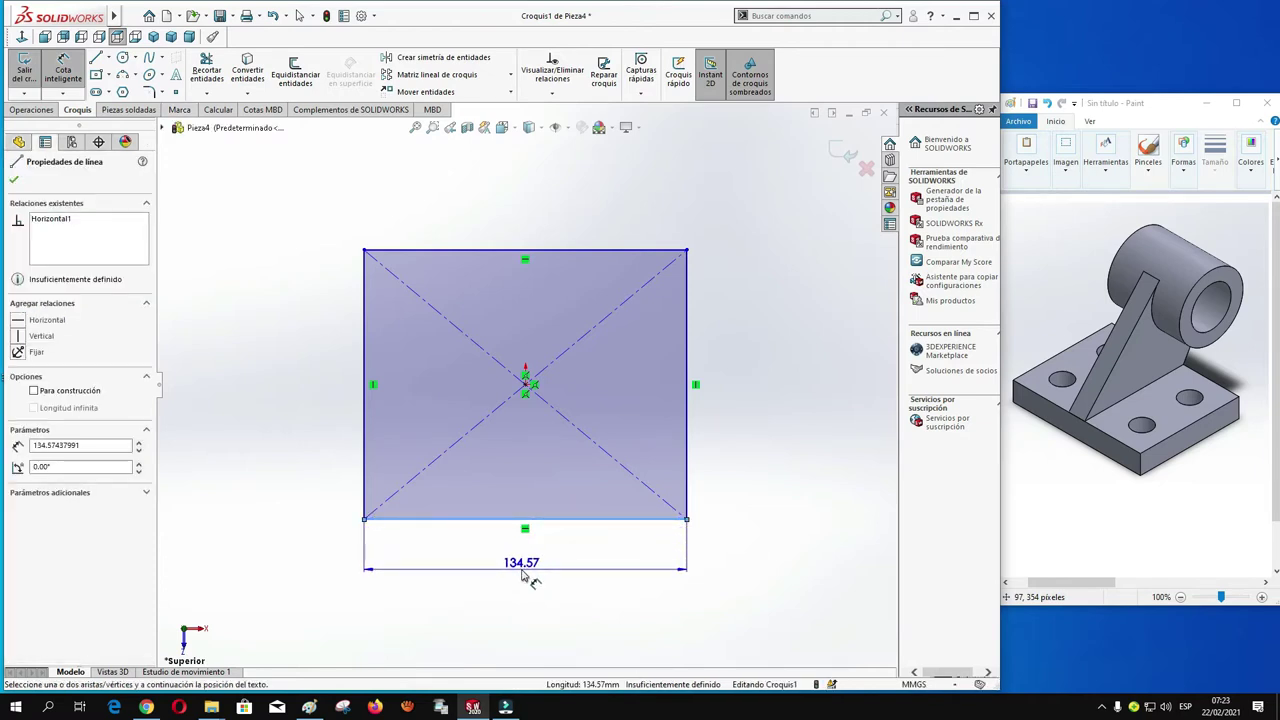
{"action": "left_click", "coordinate": [521, 568]}
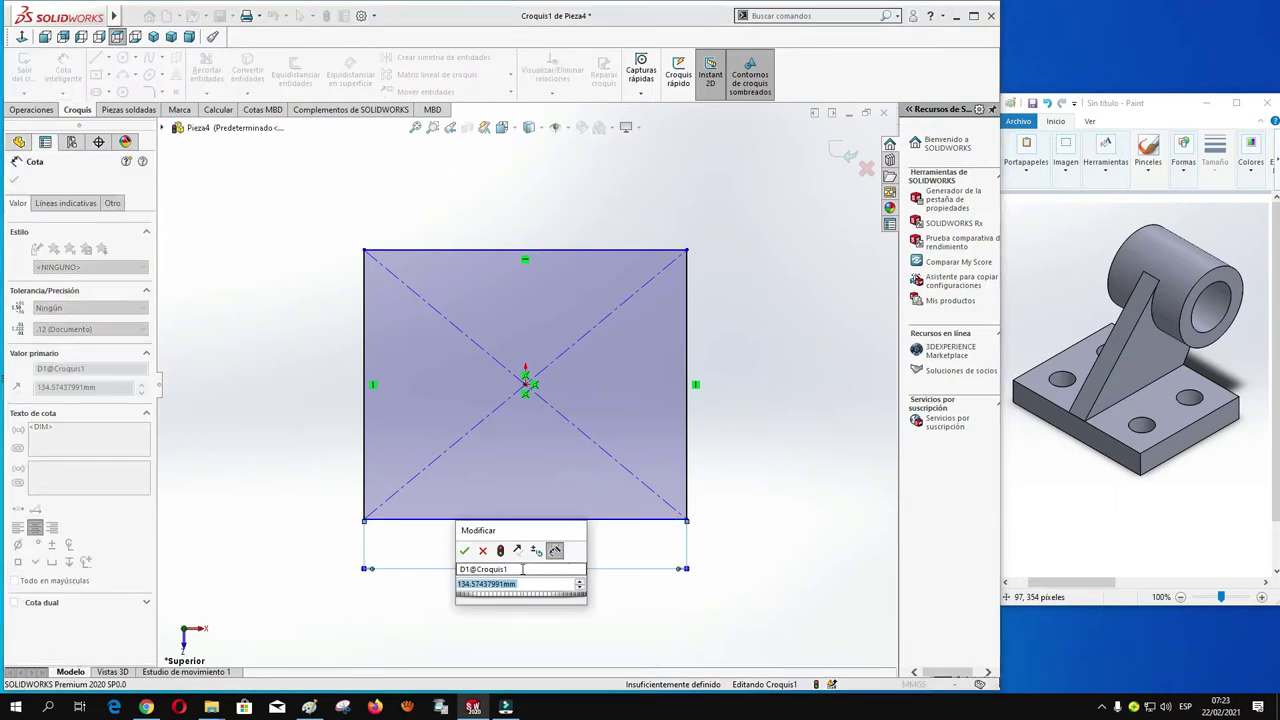
{"action": "type", "text": "80"}
{"action": "key", "text": "Return"}
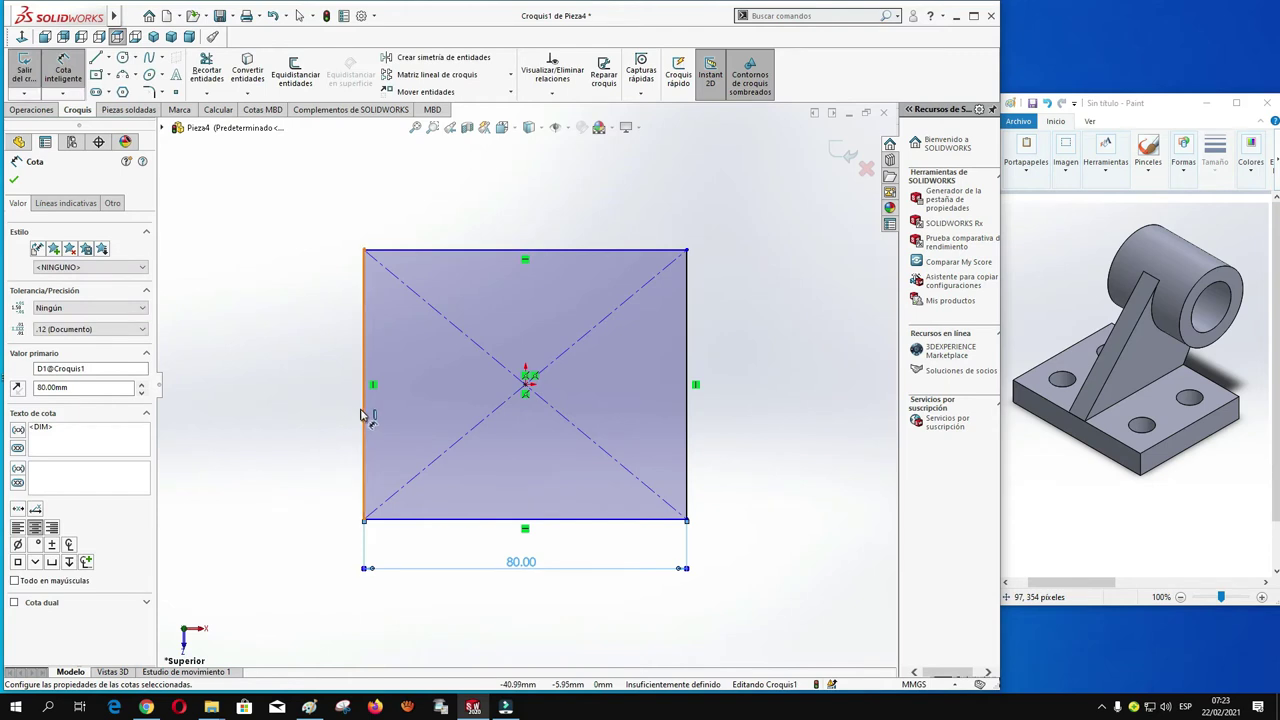
{"action": "left_click", "coordinate": [364, 415]}
{"action": "left_click", "coordinate": [310, 375]}
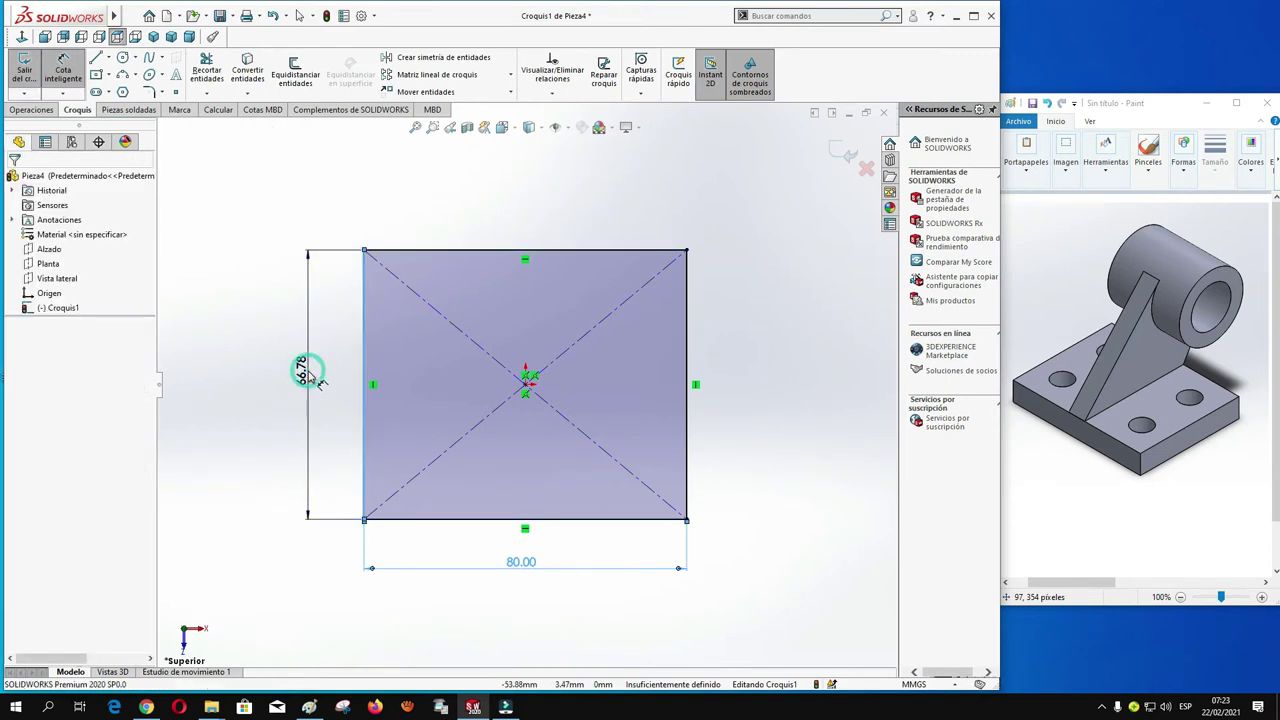
{"action": "type", "text": "62"}
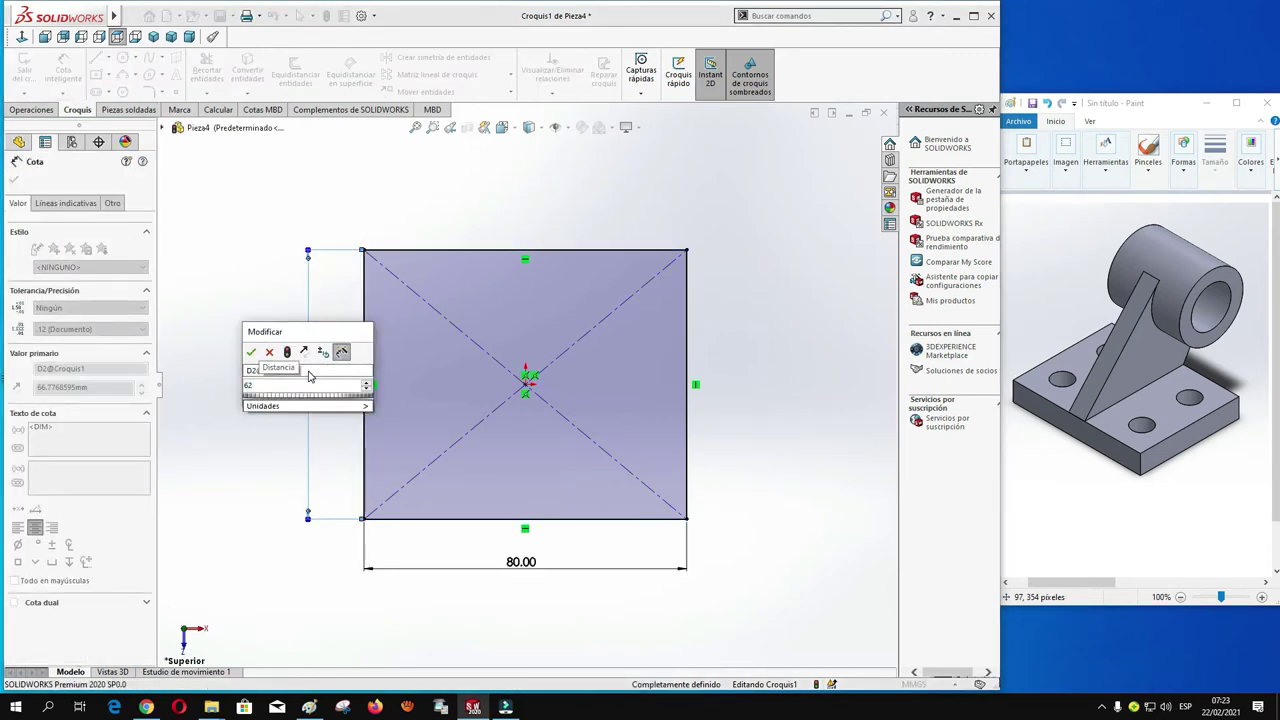
{"action": "key", "text": "Return"}
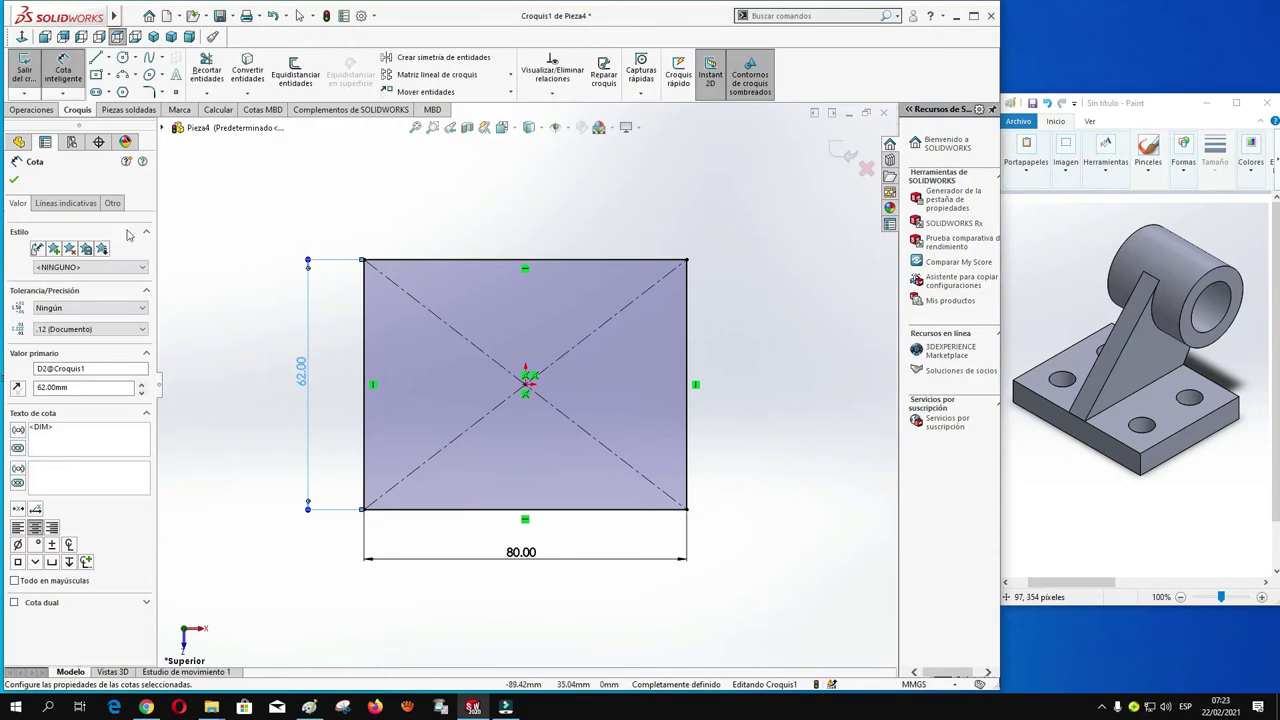
Draw horizontal and vertical construction lines through the origin, extending beyond the rectangle's edges.
{"action": "left_click", "coordinate": [17, 181]}
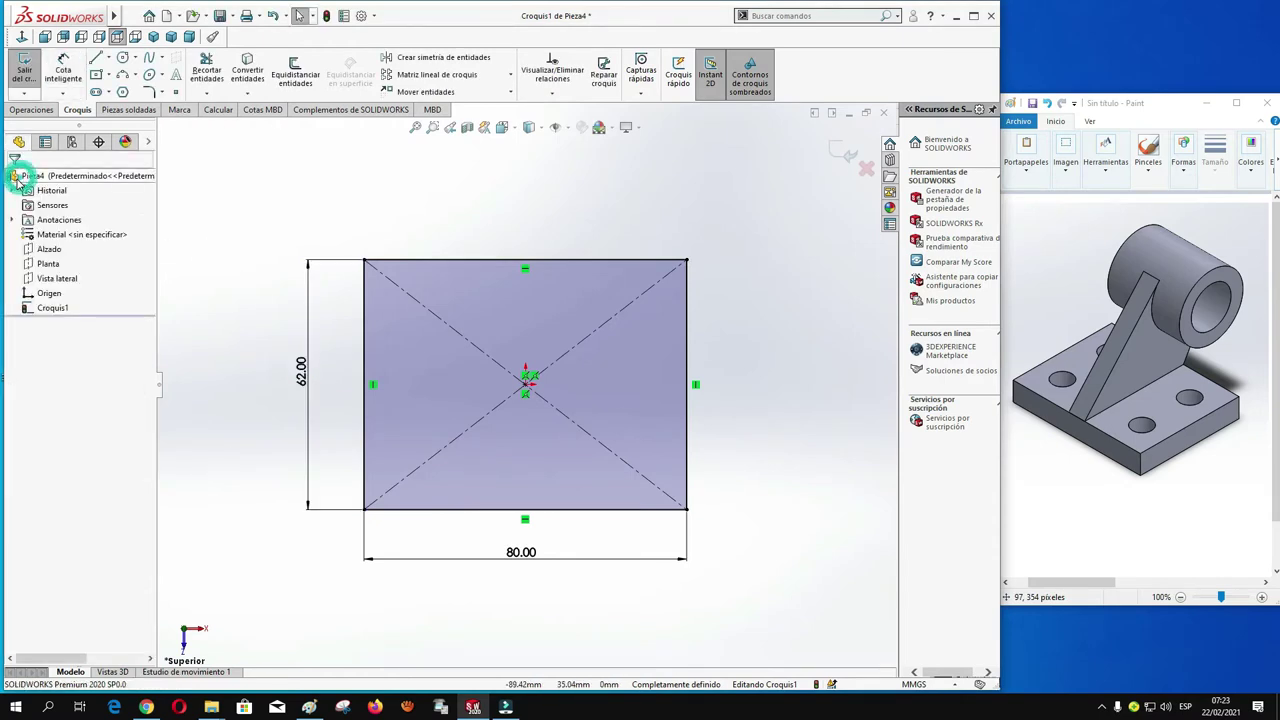
{"action": "left_click", "coordinate": [107, 58]}
{"action": "left_click", "coordinate": [141, 90]}
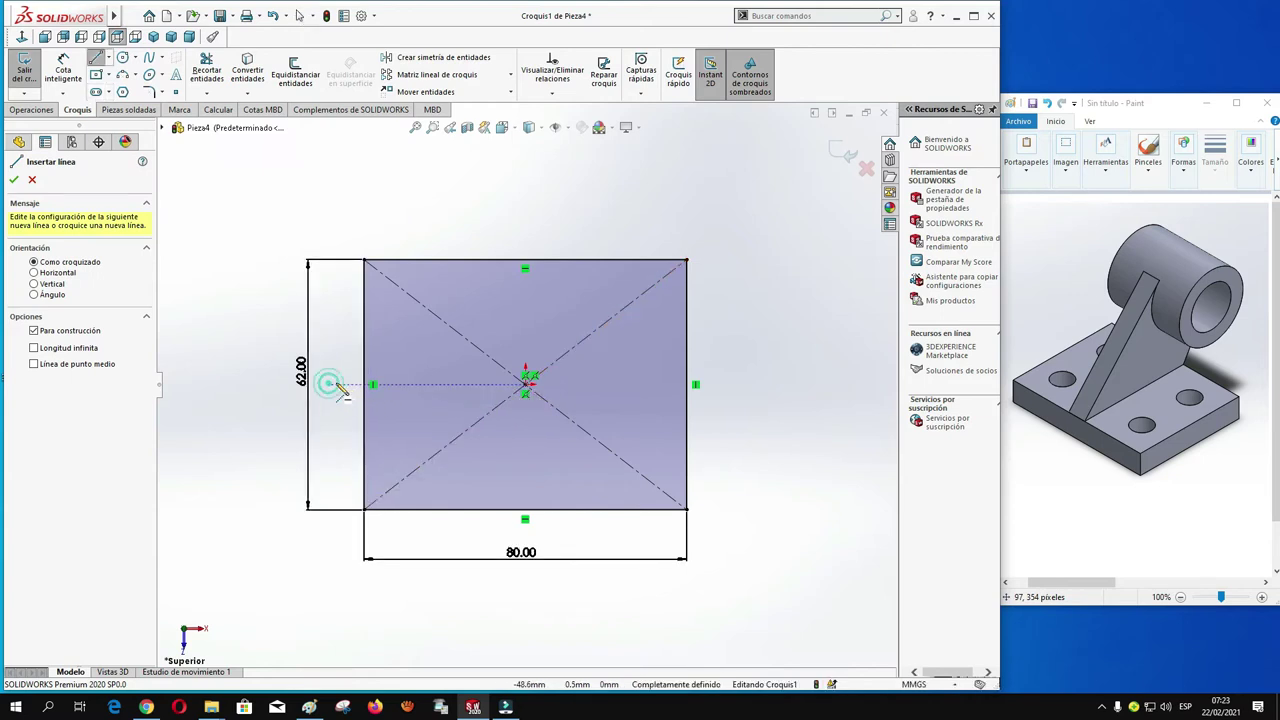
{"action": "left_click", "coordinate": [331, 384]}
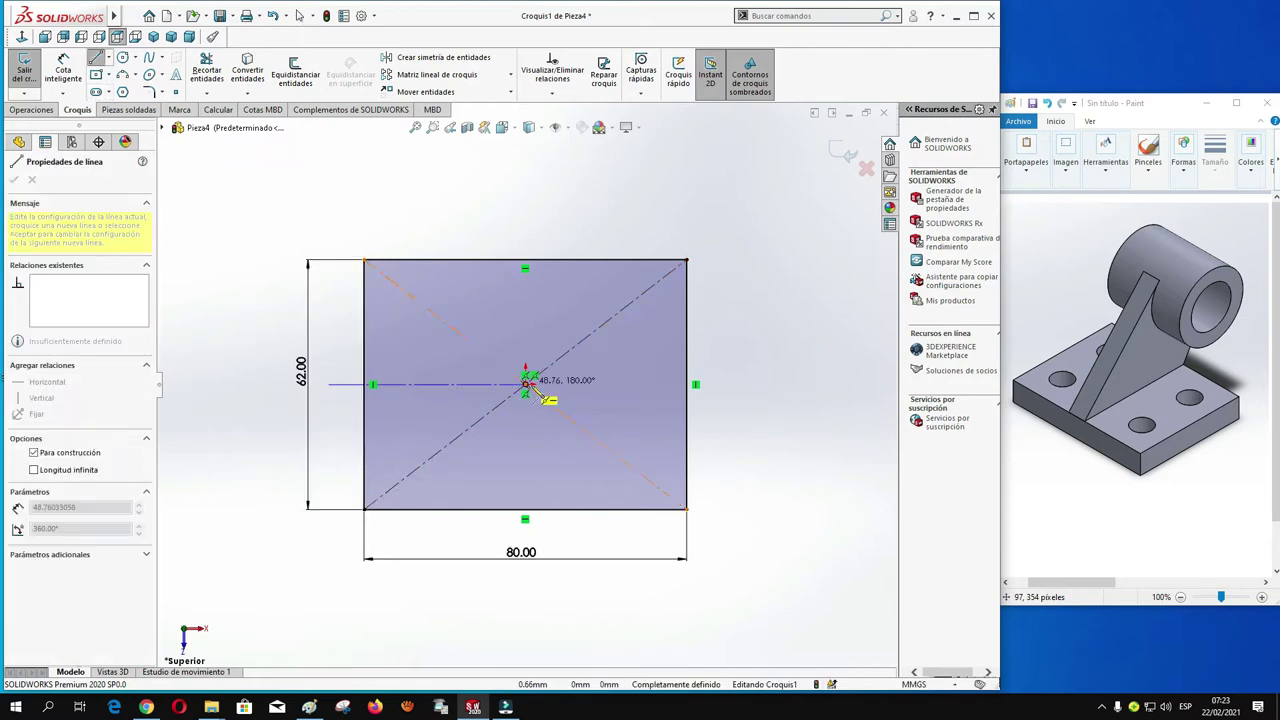
{"action": "left_click", "coordinate": [739, 385]}
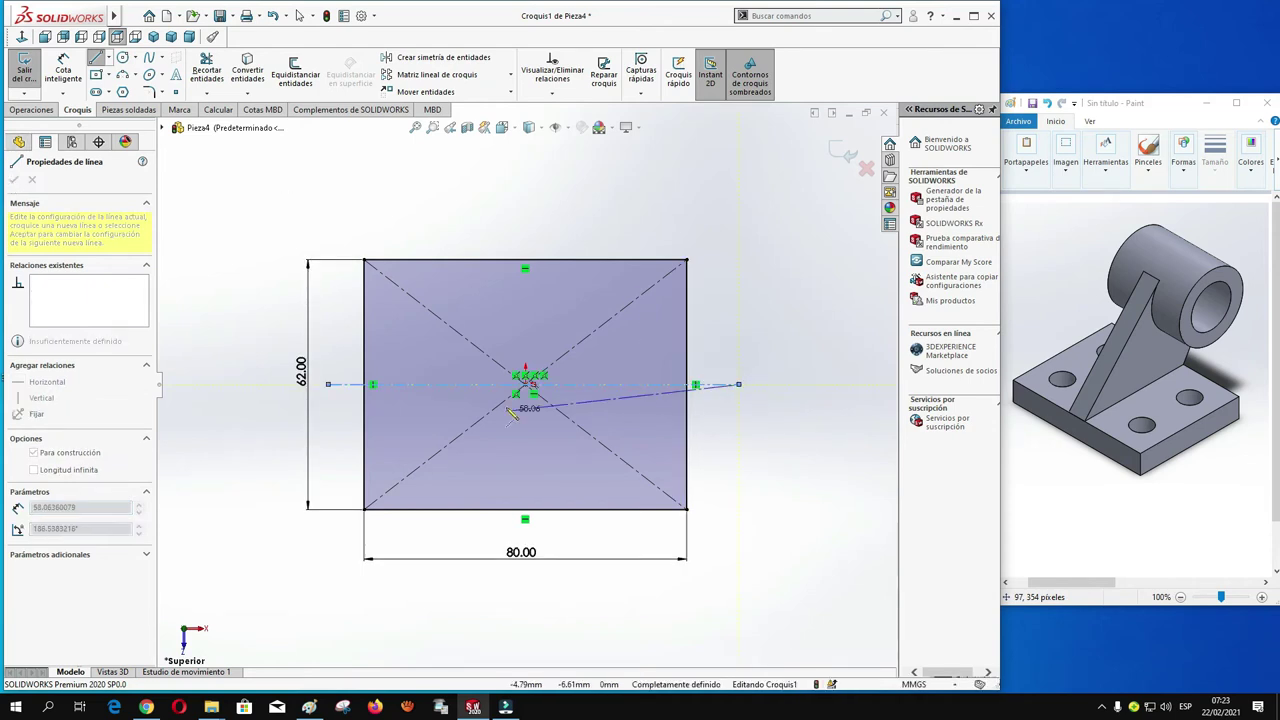
{"action": "key", "text": "Escape"}
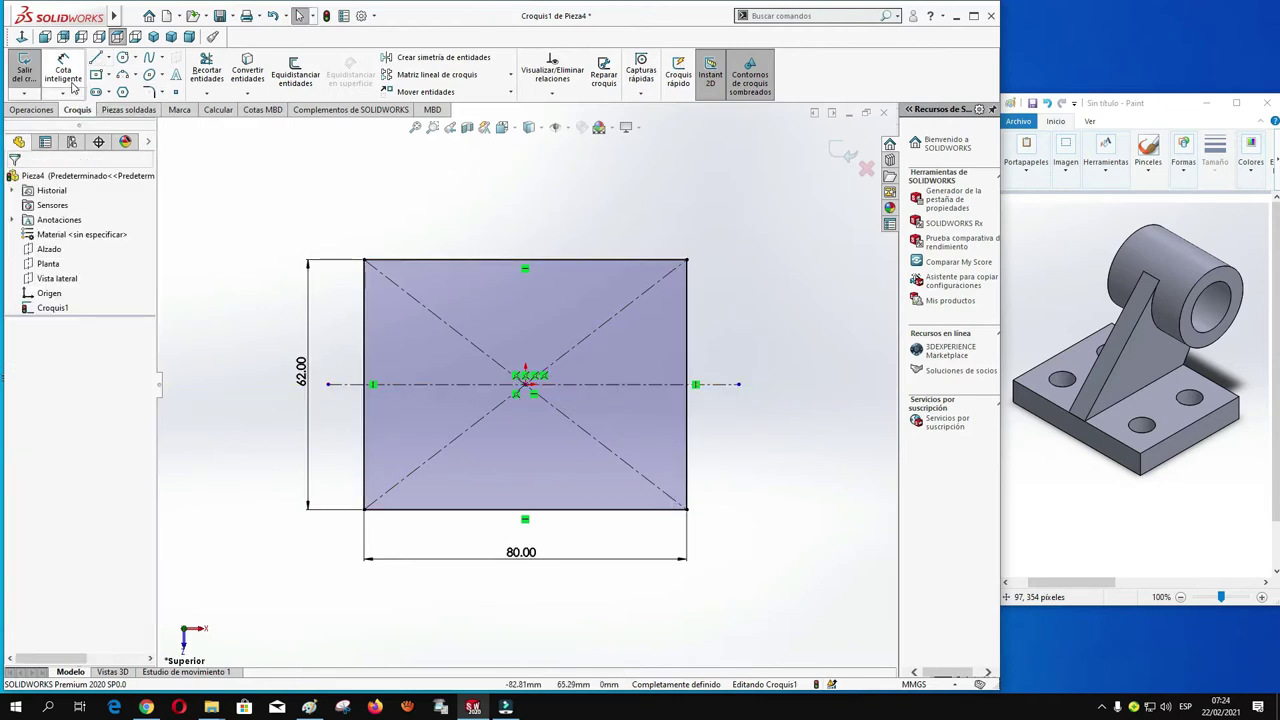
{"action": "left_click", "coordinate": [104, 58]}
{"action": "left_click", "coordinate": [114, 95]}
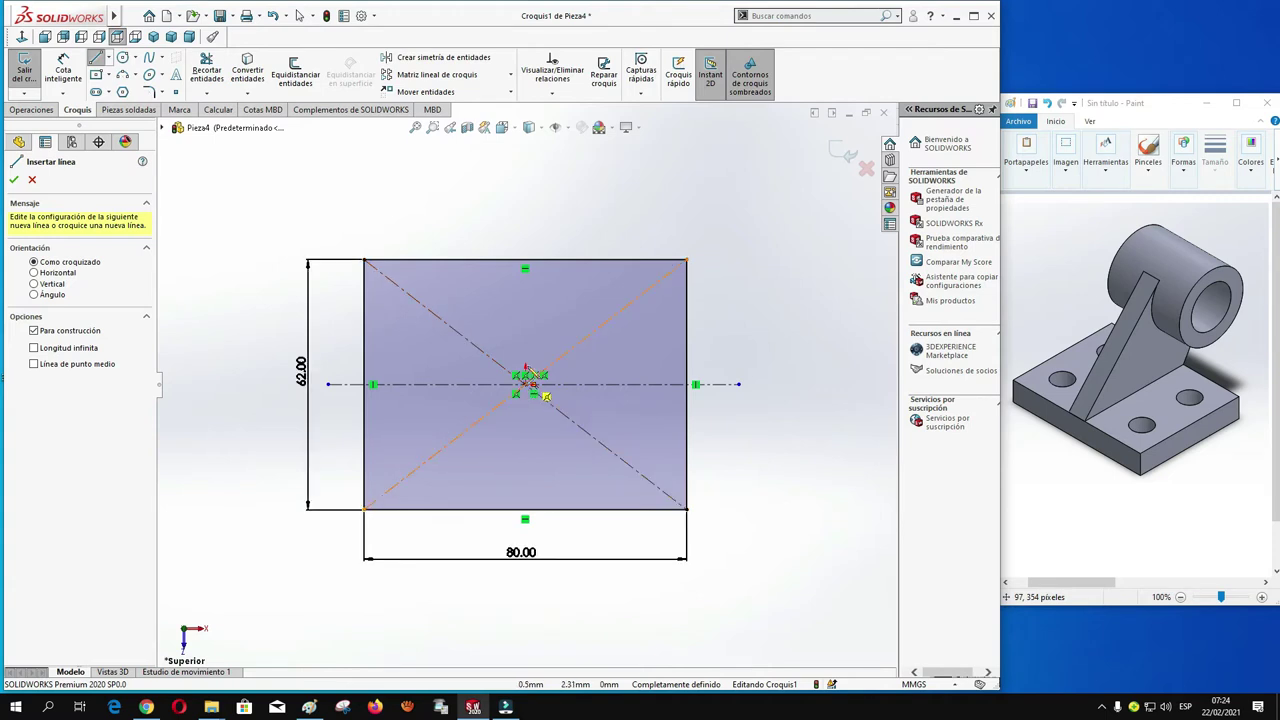
{"action": "left_click", "coordinate": [525, 216]}
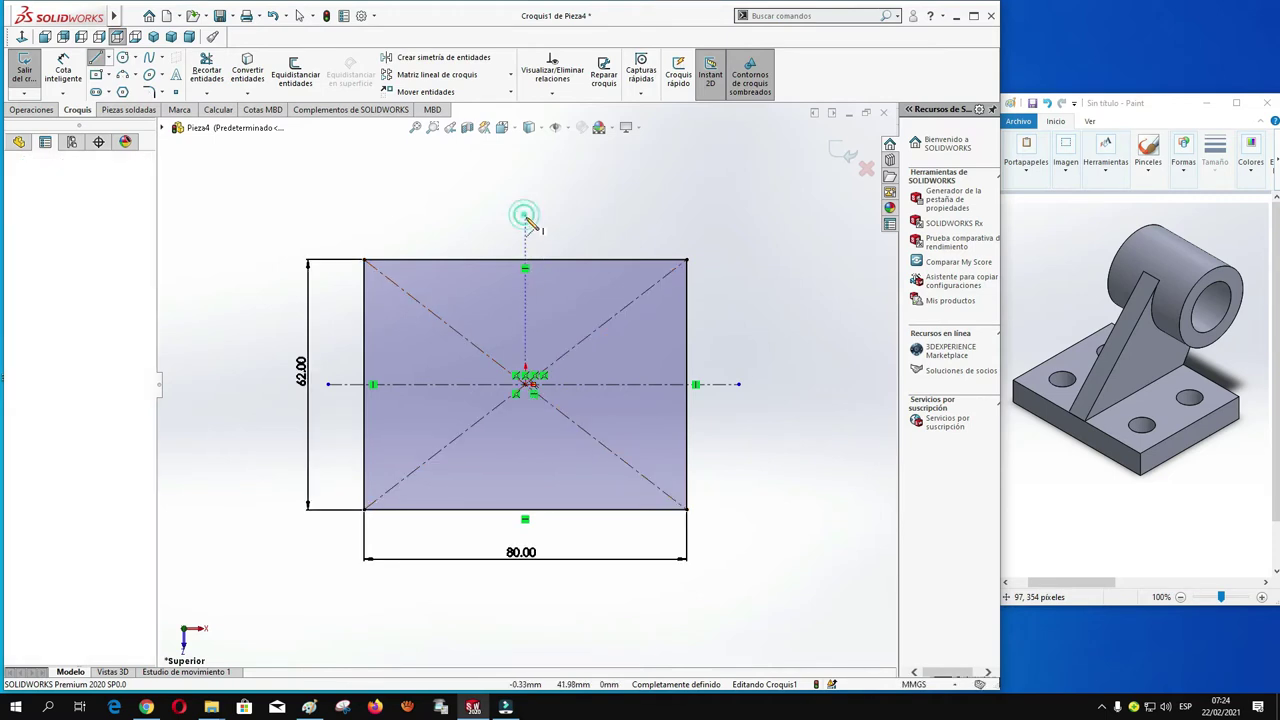
{"action": "left_click", "coordinate": [526, 539]}
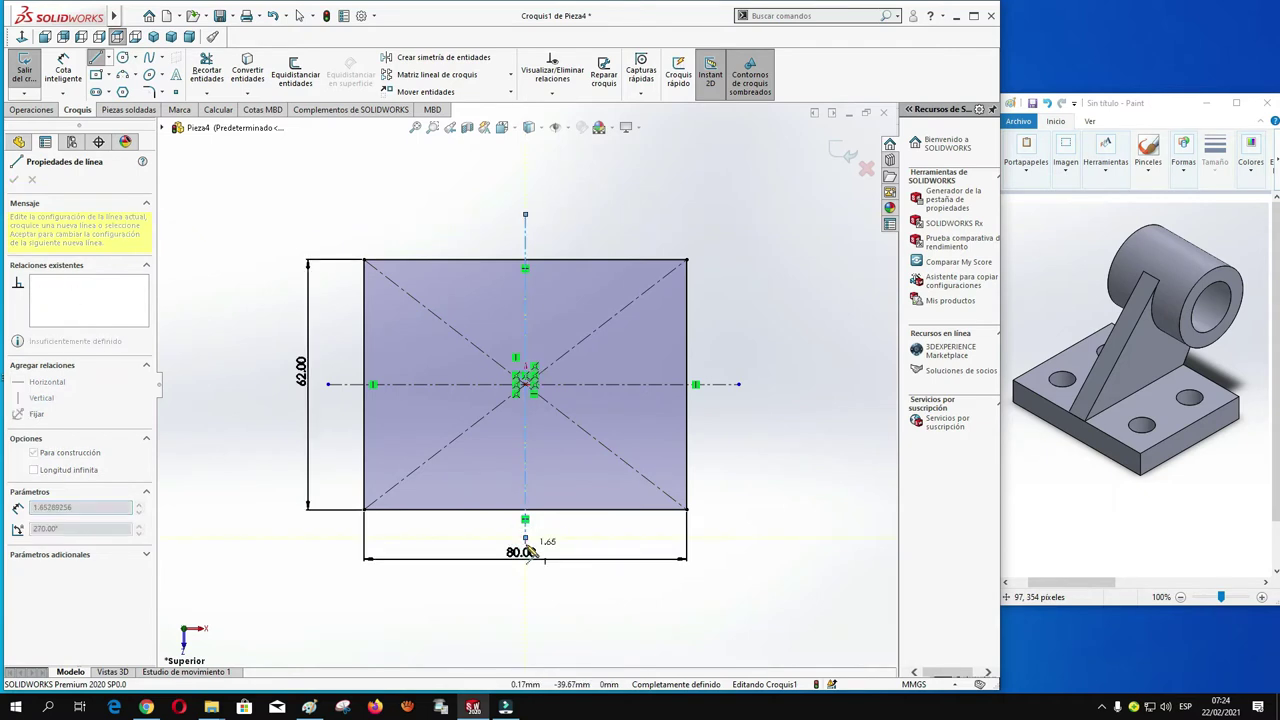
{"action": "key", "text": "Escape"}
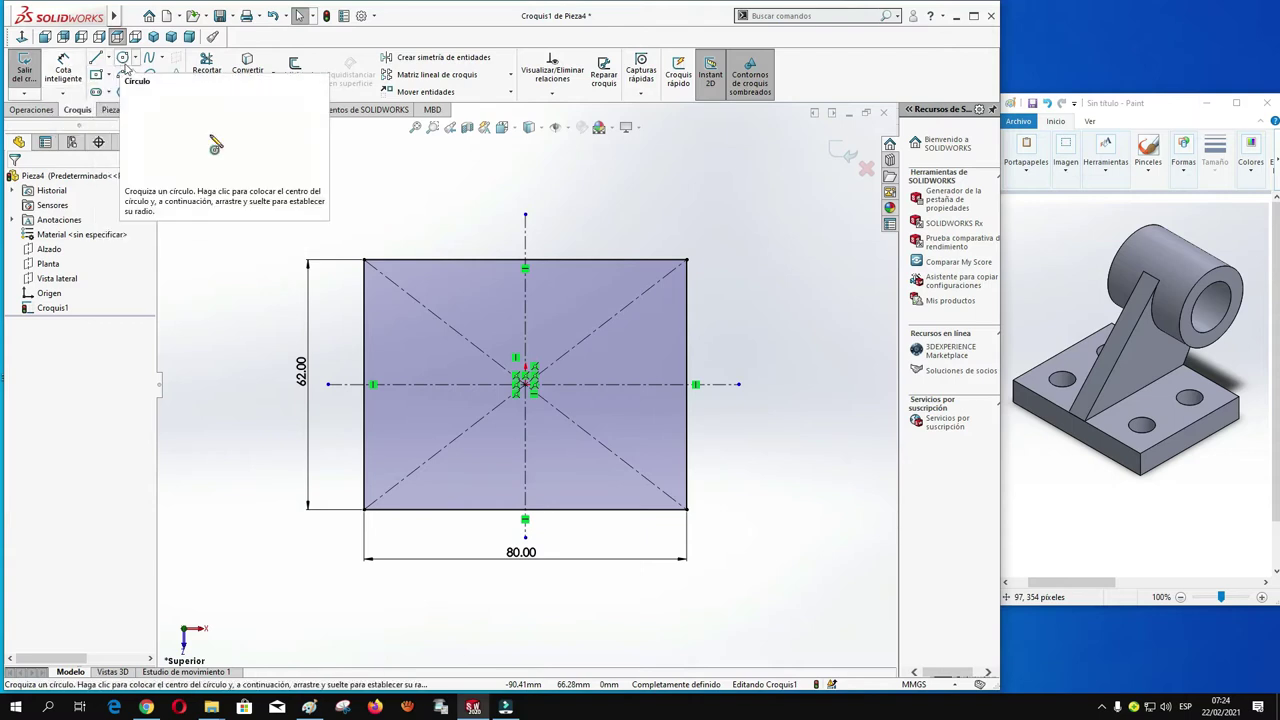
Draw a circle in the plate's upper-left area and give it a 12 mm diameter.
{"action": "left_click", "coordinate": [123, 58]}
{"action": "left_click", "coordinate": [427, 296]}
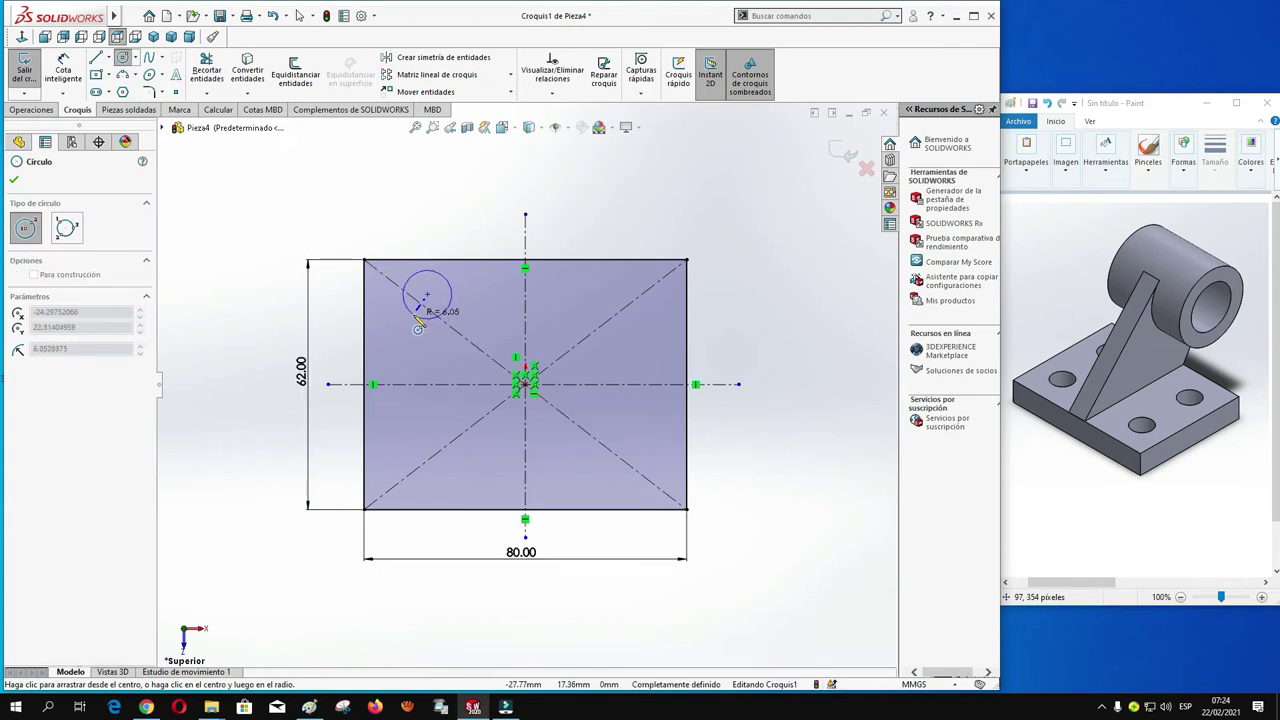
{"action": "left_click", "coordinate": [417, 318]}
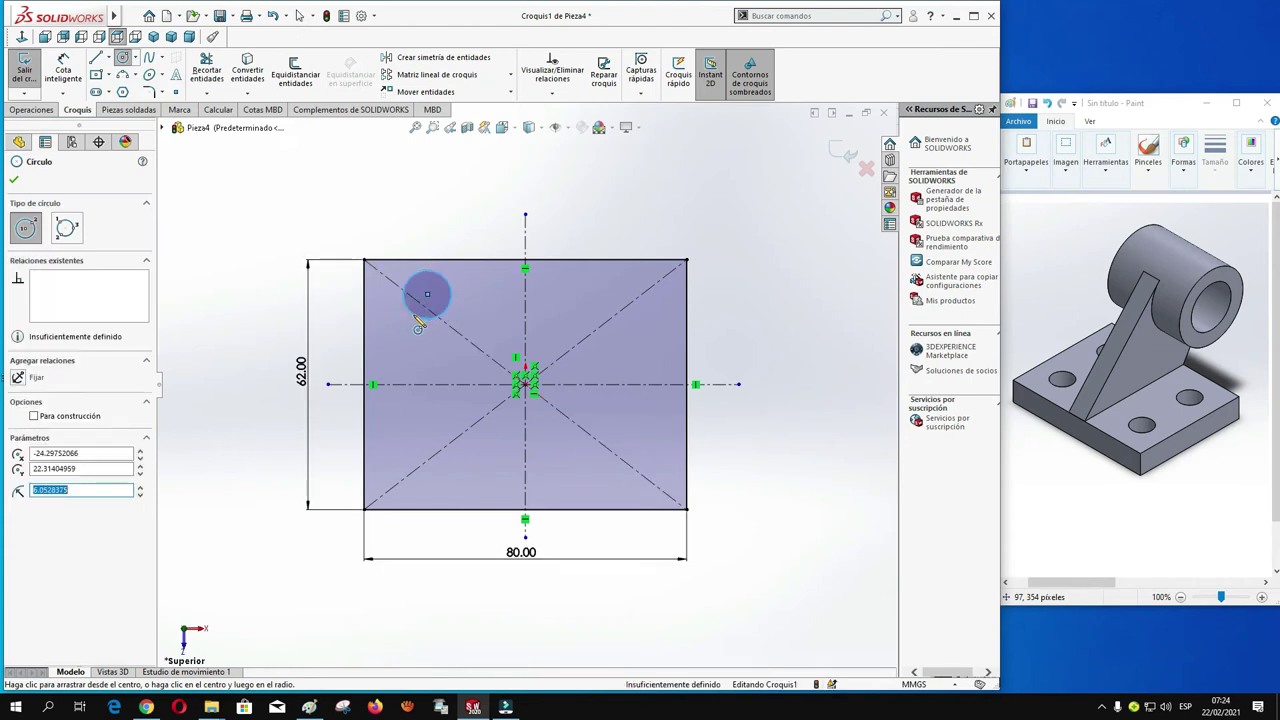
{"action": "left_click", "coordinate": [14, 181]}
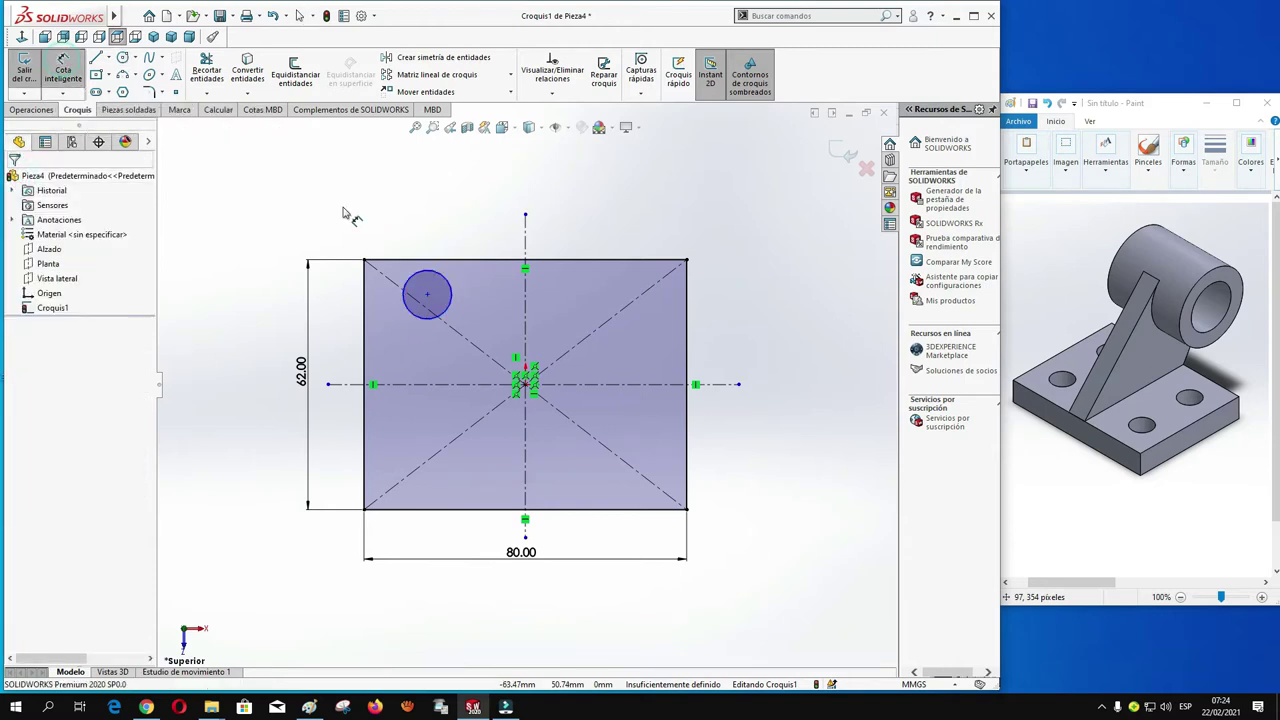
{"action": "left_click", "coordinate": [436, 282]}
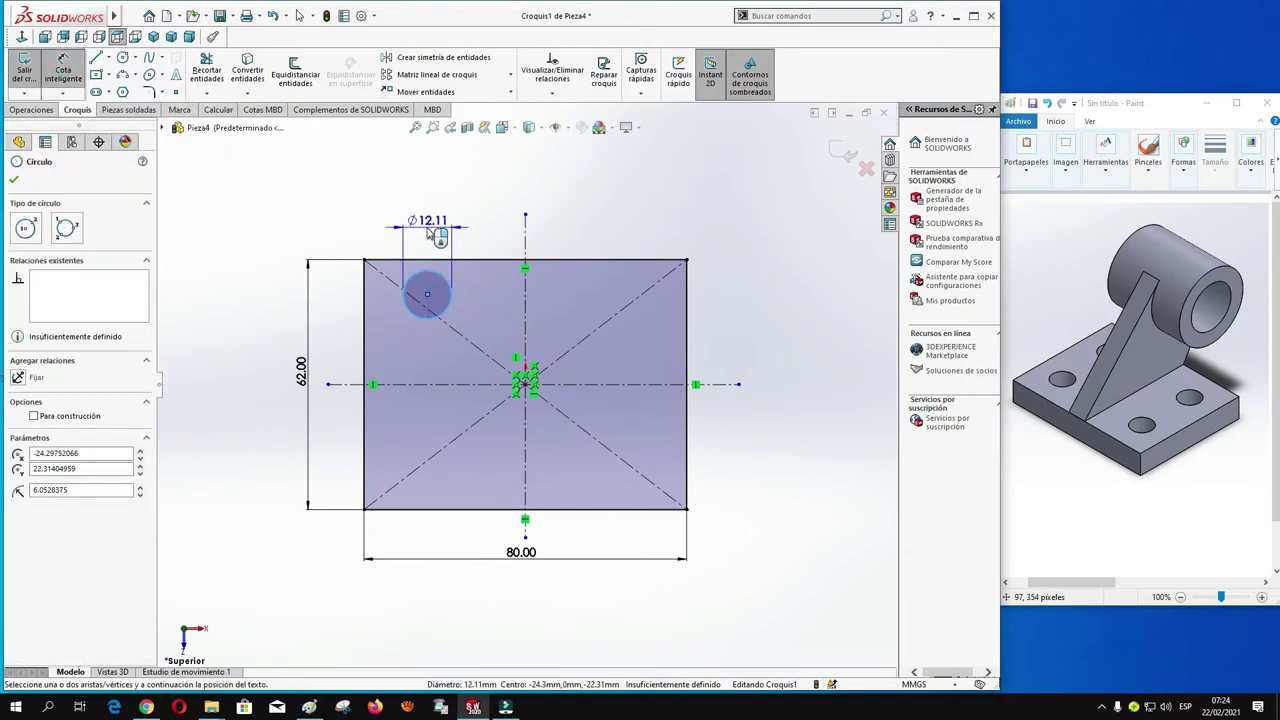
{"action": "left_click", "coordinate": [428, 229]}
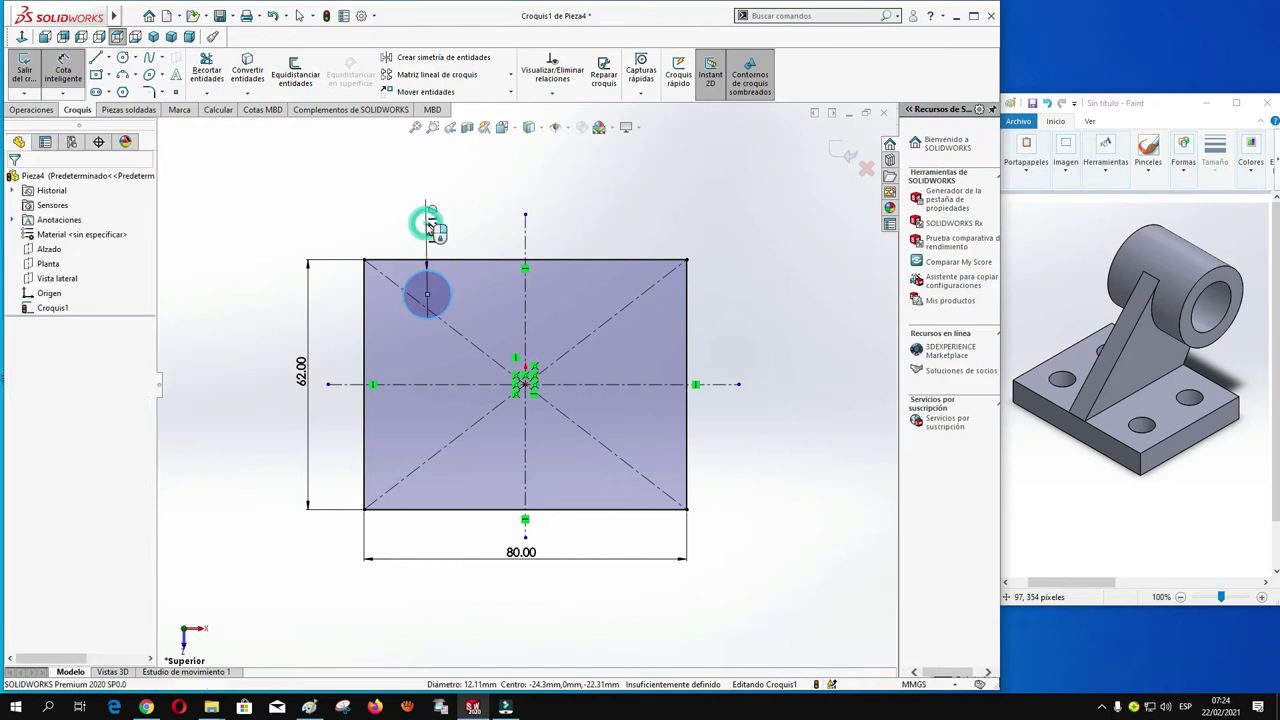
{"action": "type", "text": "12"}
{"action": "key", "text": "Return"}
{"action": "key", "text": "Escape"}
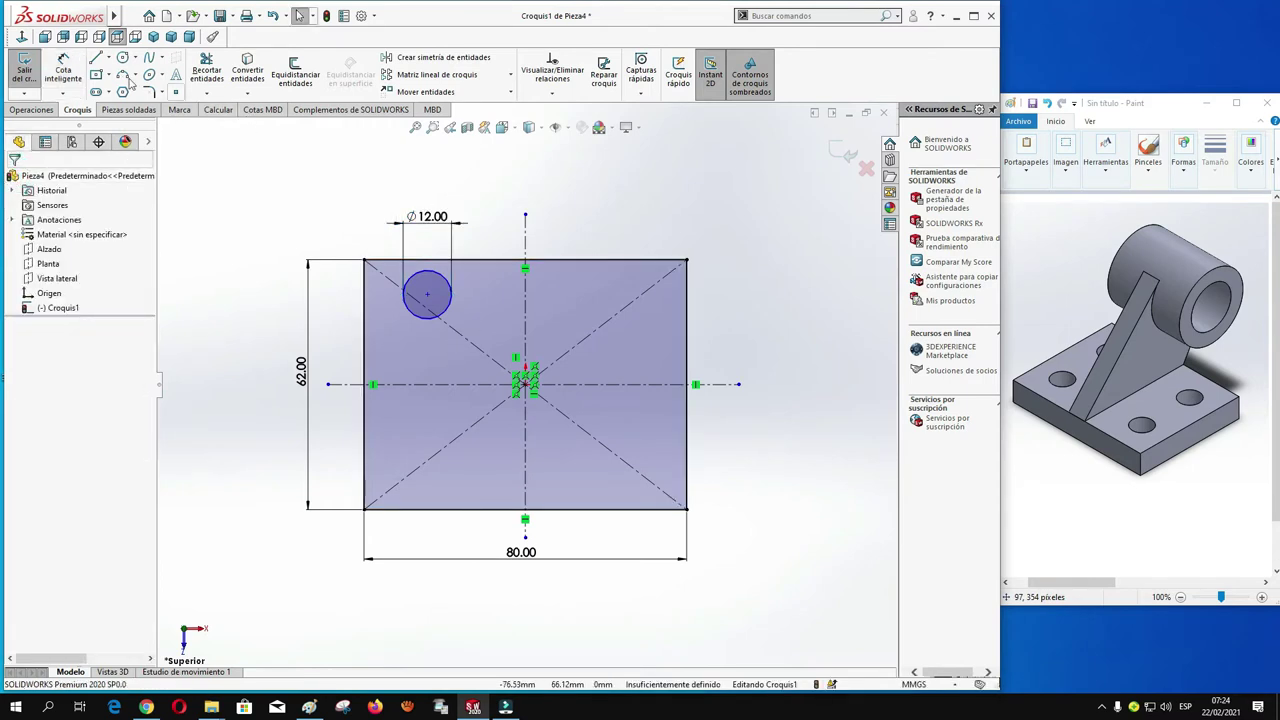
Dimension the circle's centre 15 mm from the horizontal centreline.
{"action": "left_click", "coordinate": [62, 70]}
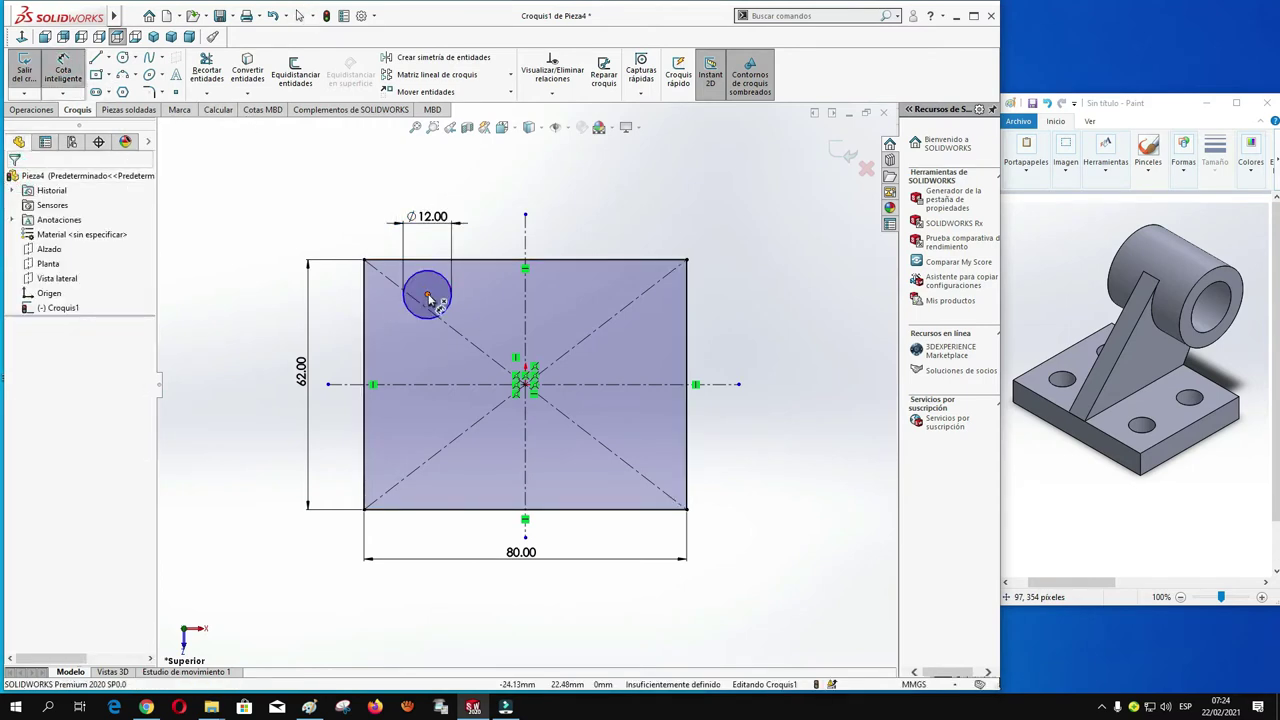
{"action": "left_click", "coordinate": [427, 295]}
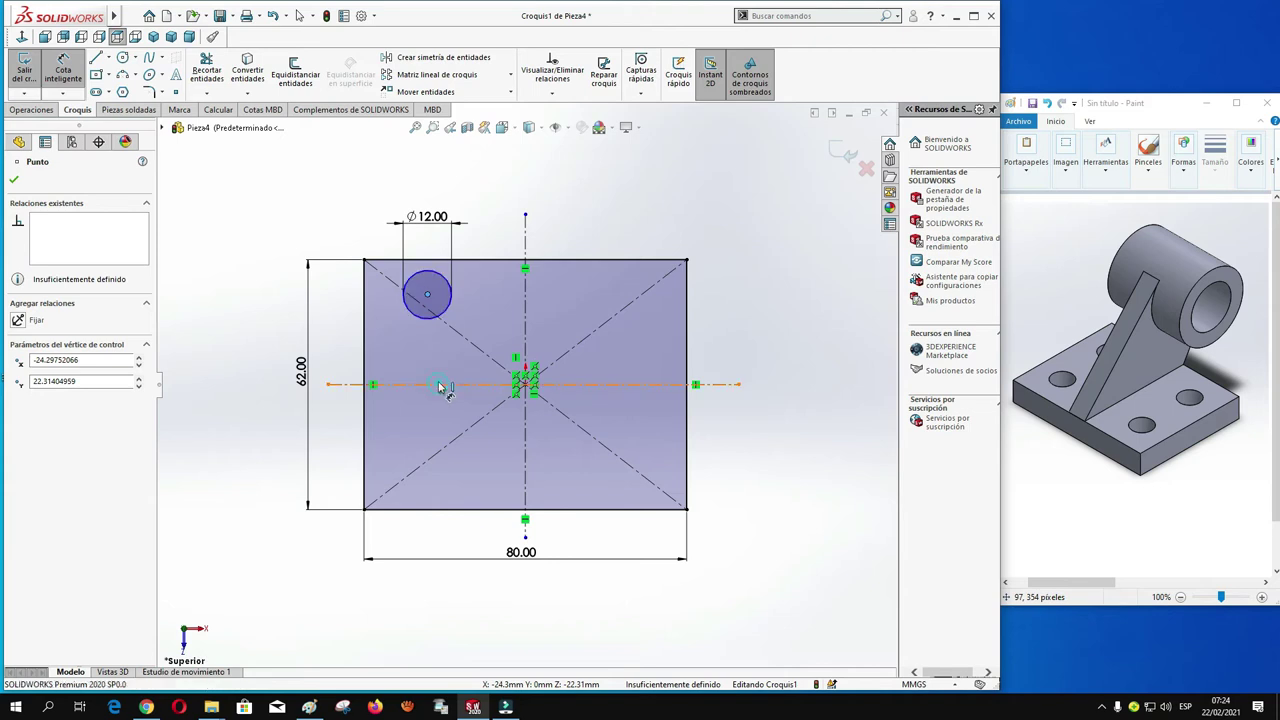
{"action": "left_click", "coordinate": [439, 384]}
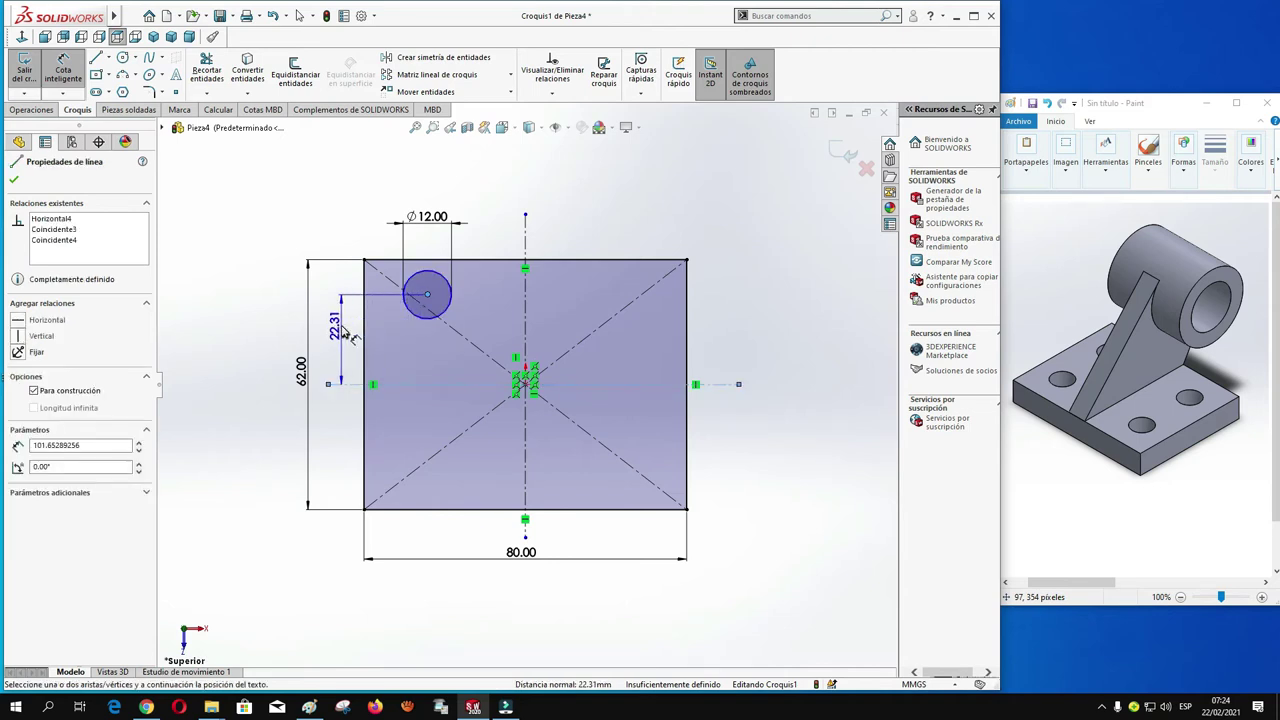
{"action": "left_click", "coordinate": [345, 335]}
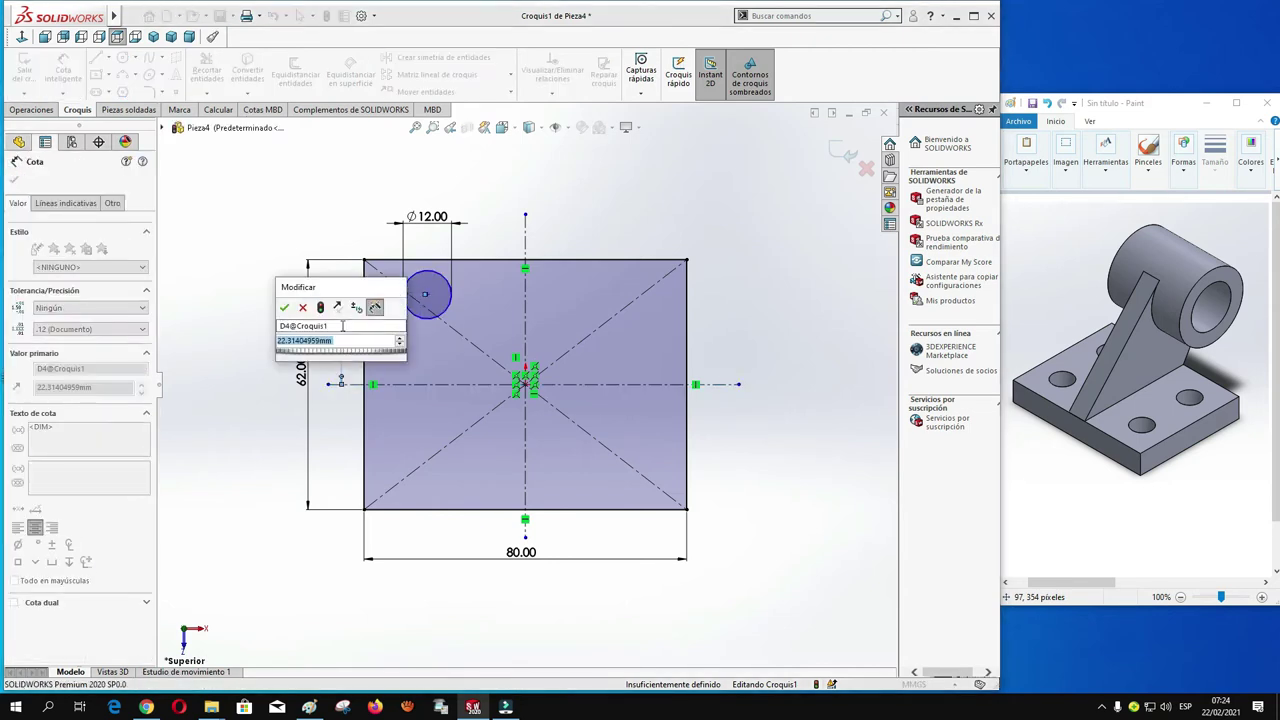
{"action": "type", "text": "15"}
{"action": "key", "text": "Return"}
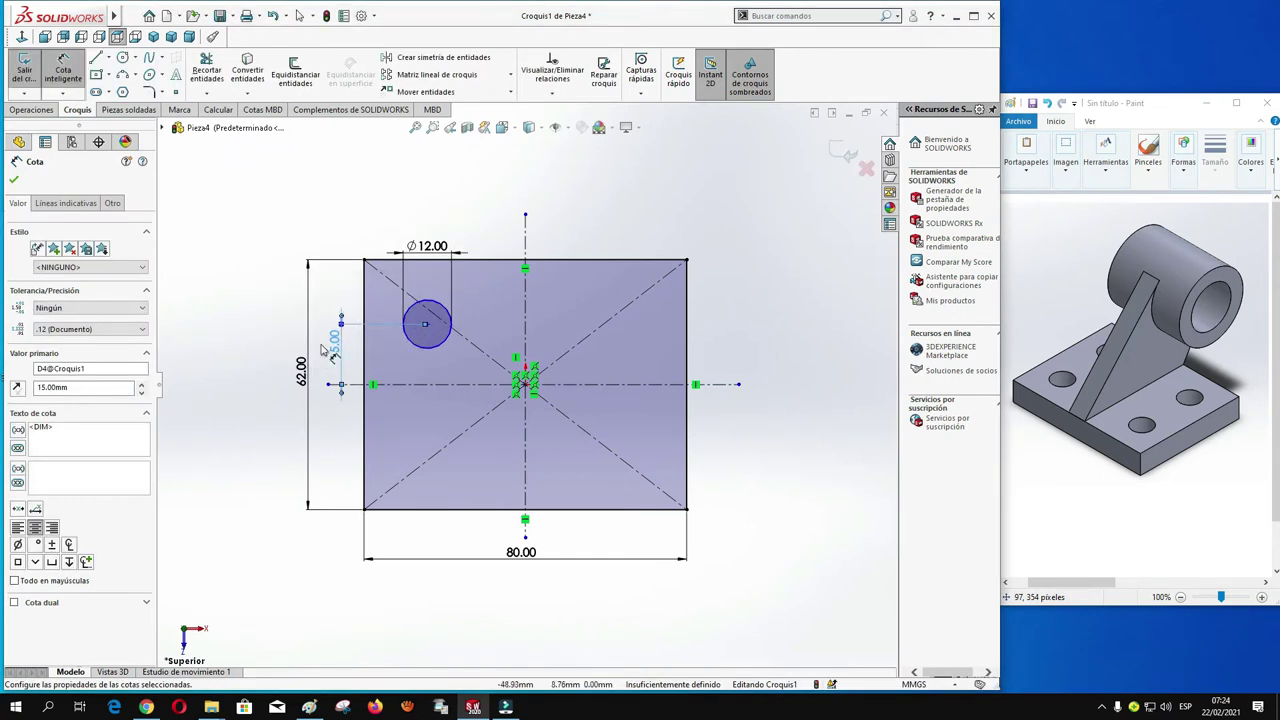
{"action": "left_click", "coordinate": [12, 181]}
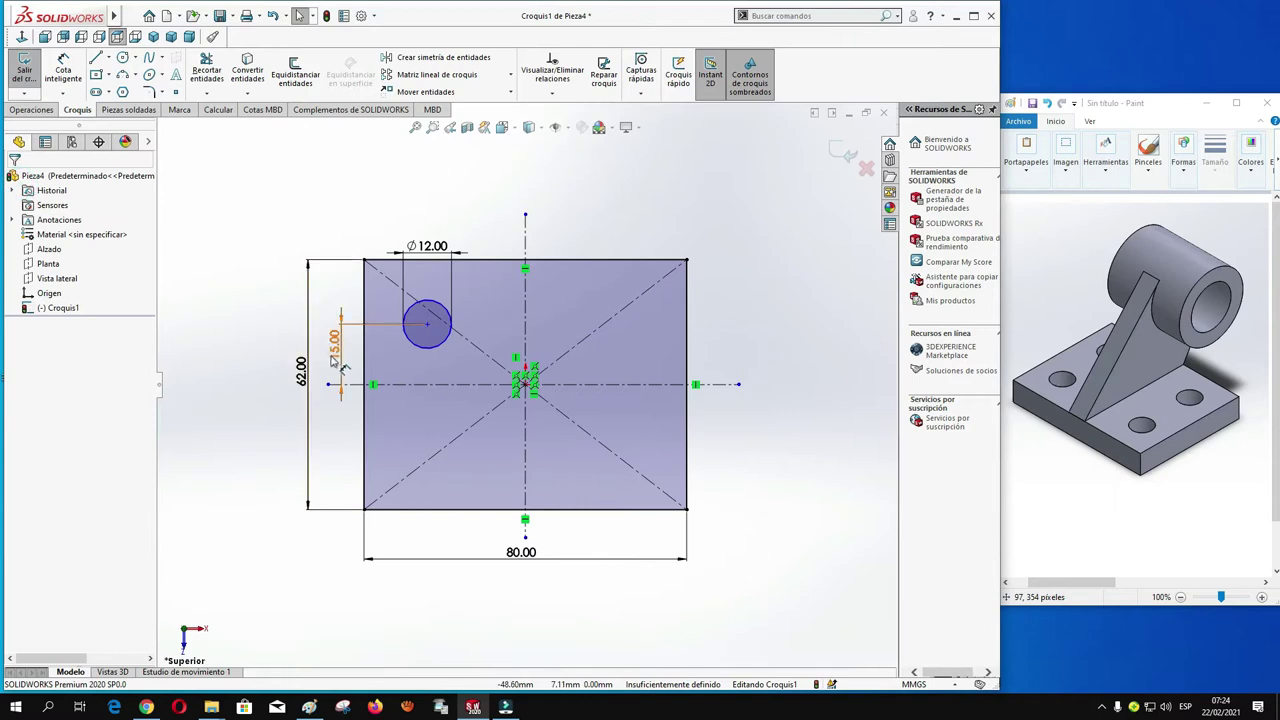
{"action": "left_click", "coordinate": [337, 352]}
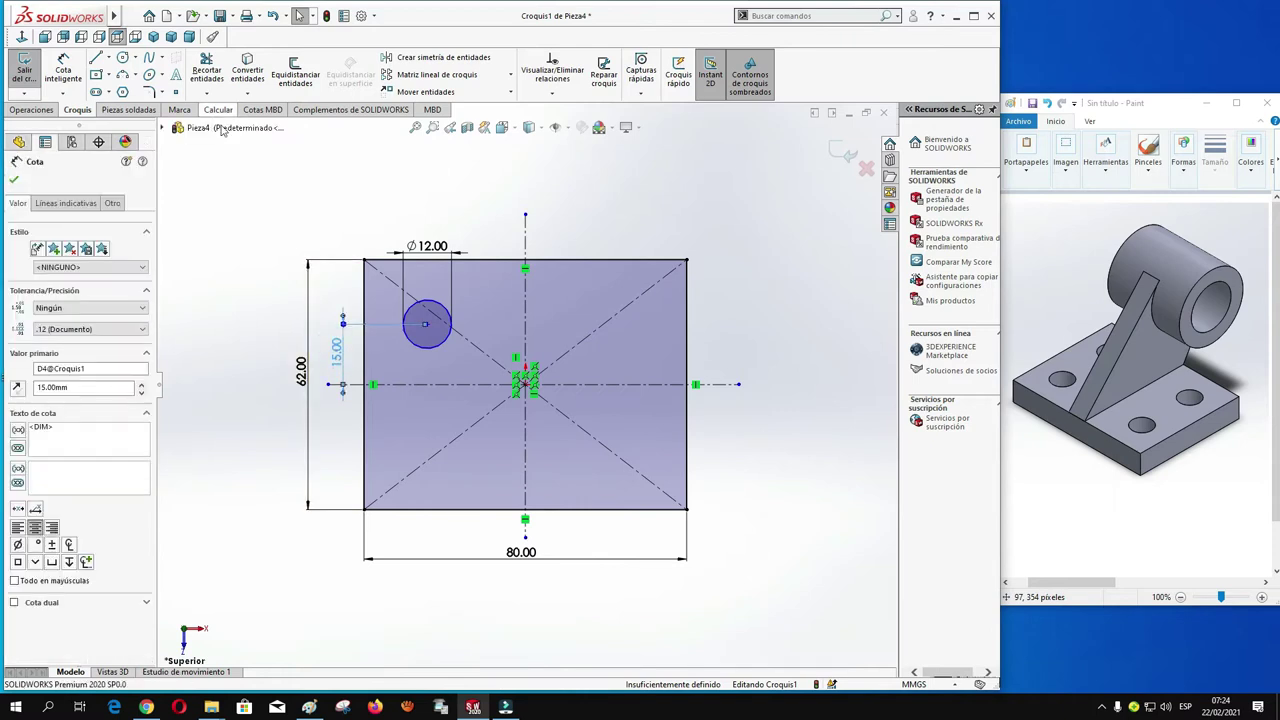
{"action": "left_click", "coordinate": [253, 179]}
Dimension the circle's centre 25 mm from the vertical centreline.
{"action": "left_click", "coordinate": [63, 70]}
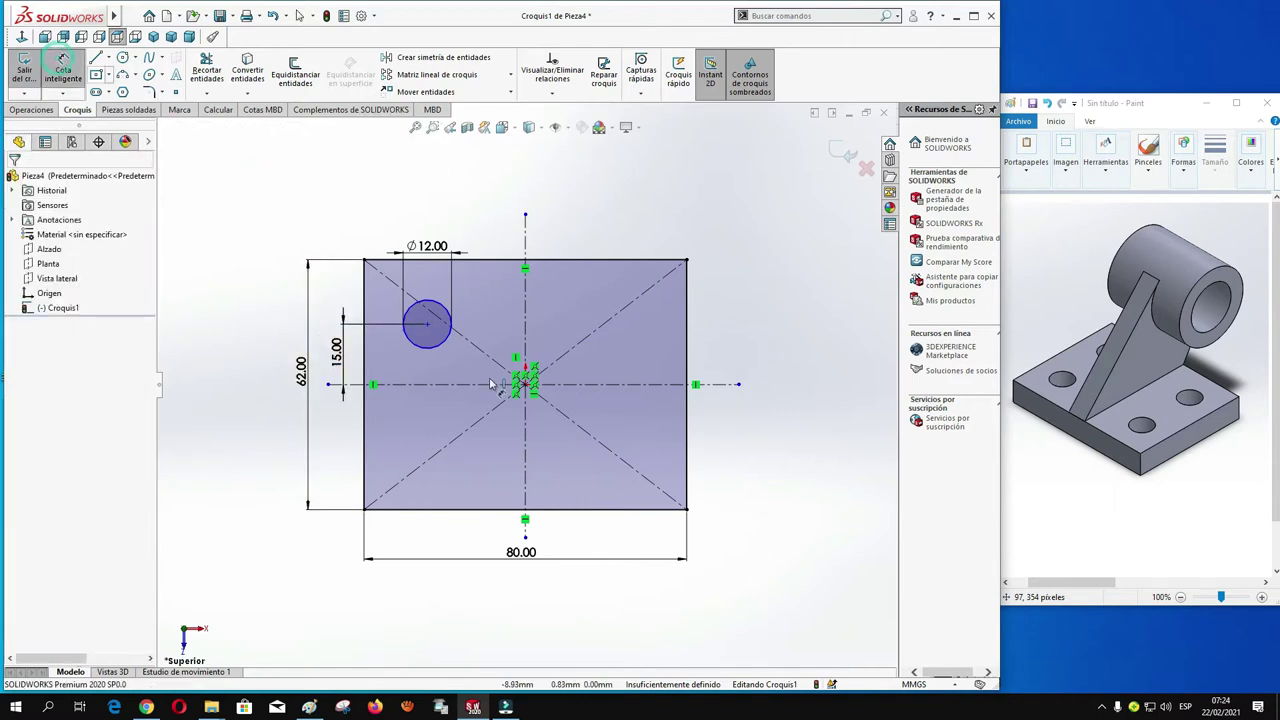
{"action": "left_click", "coordinate": [427, 325]}
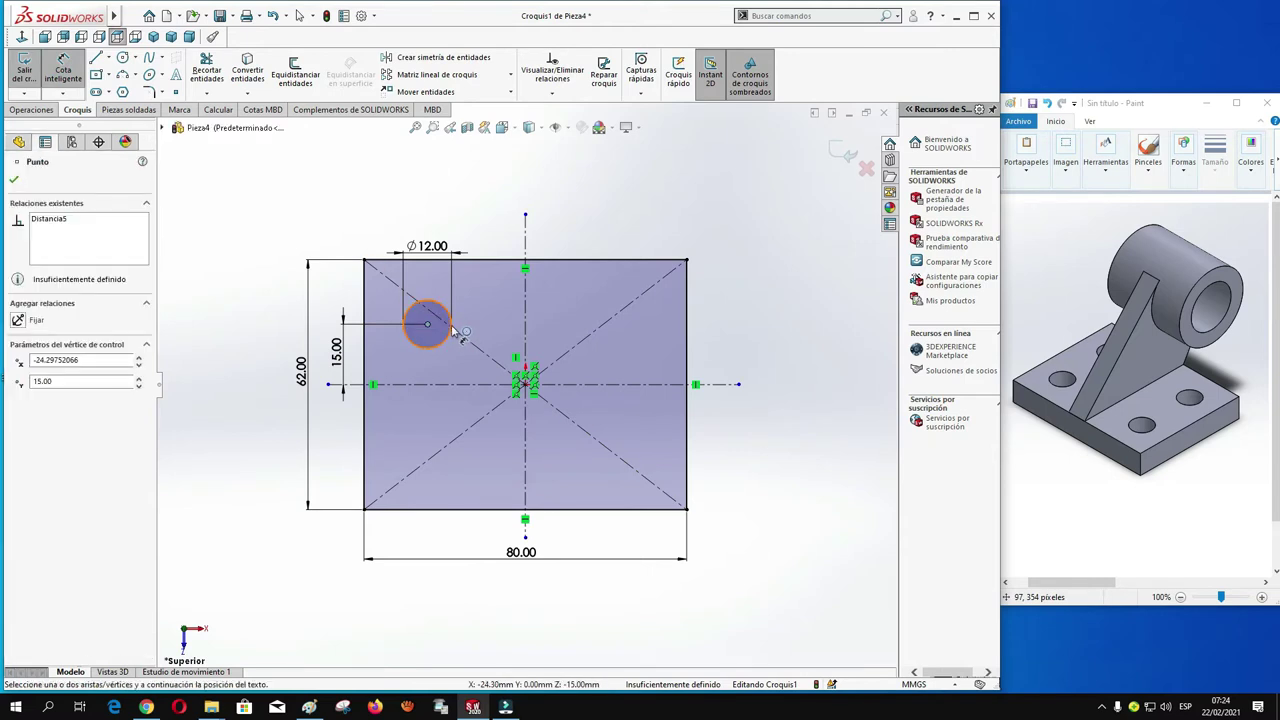
{"action": "left_click", "coordinate": [525, 333]}
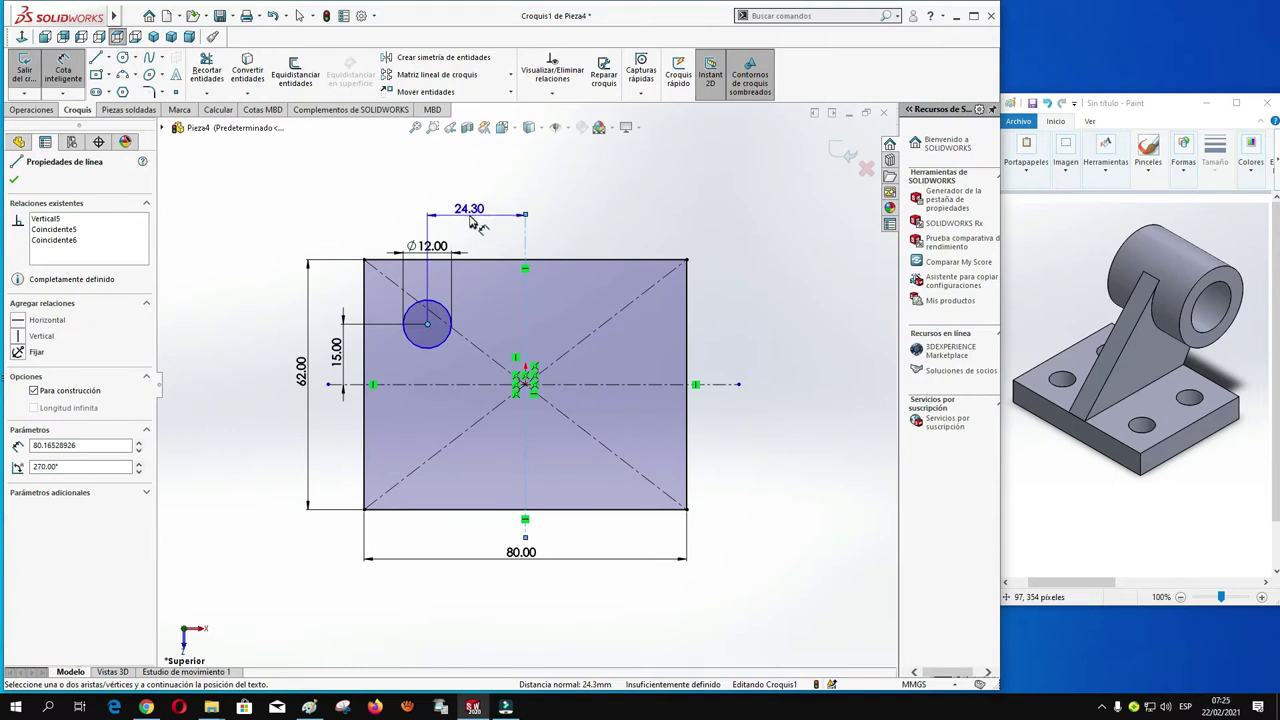
{"action": "left_click", "coordinate": [470, 222]}
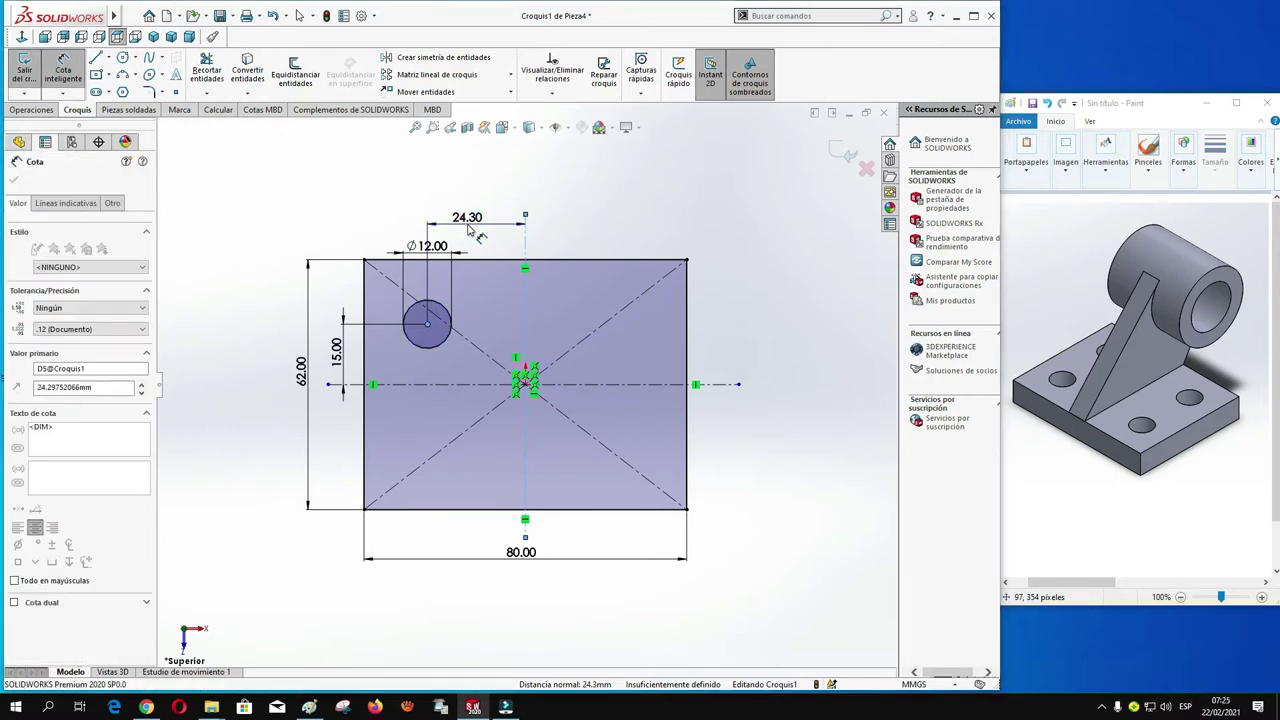
{"action": "type", "text": "25"}
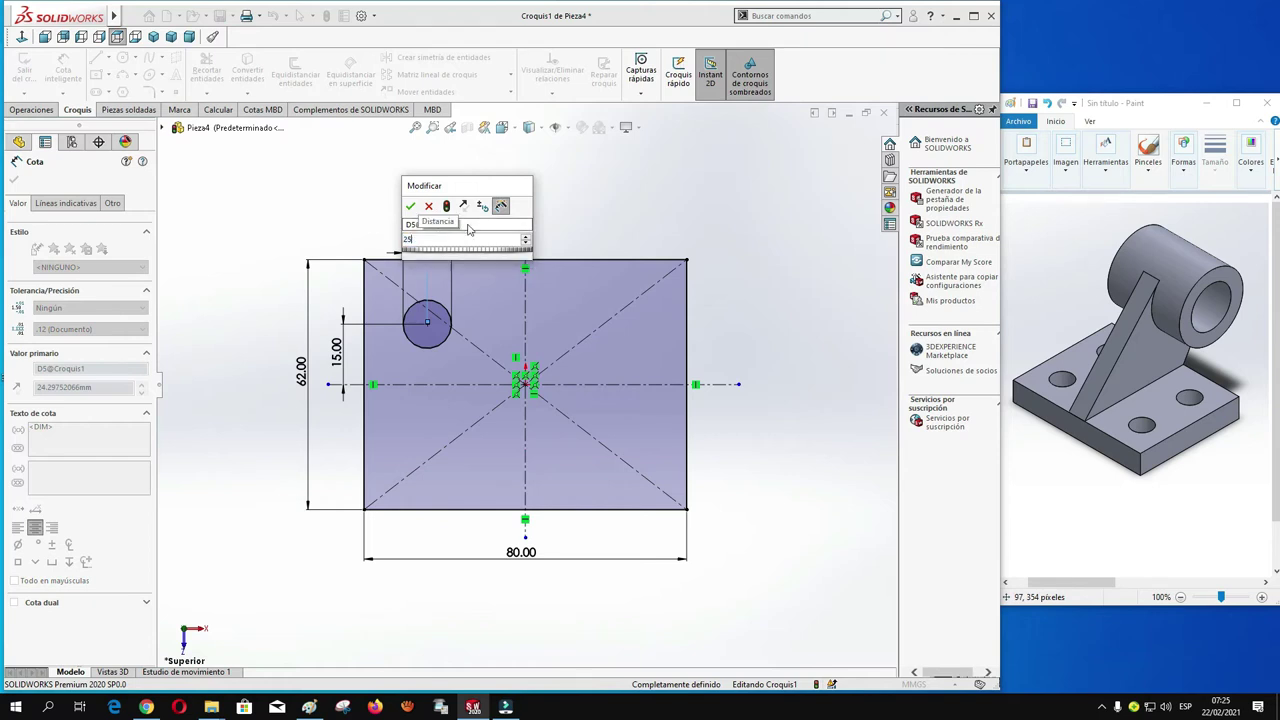
{"action": "key", "text": "Return"}
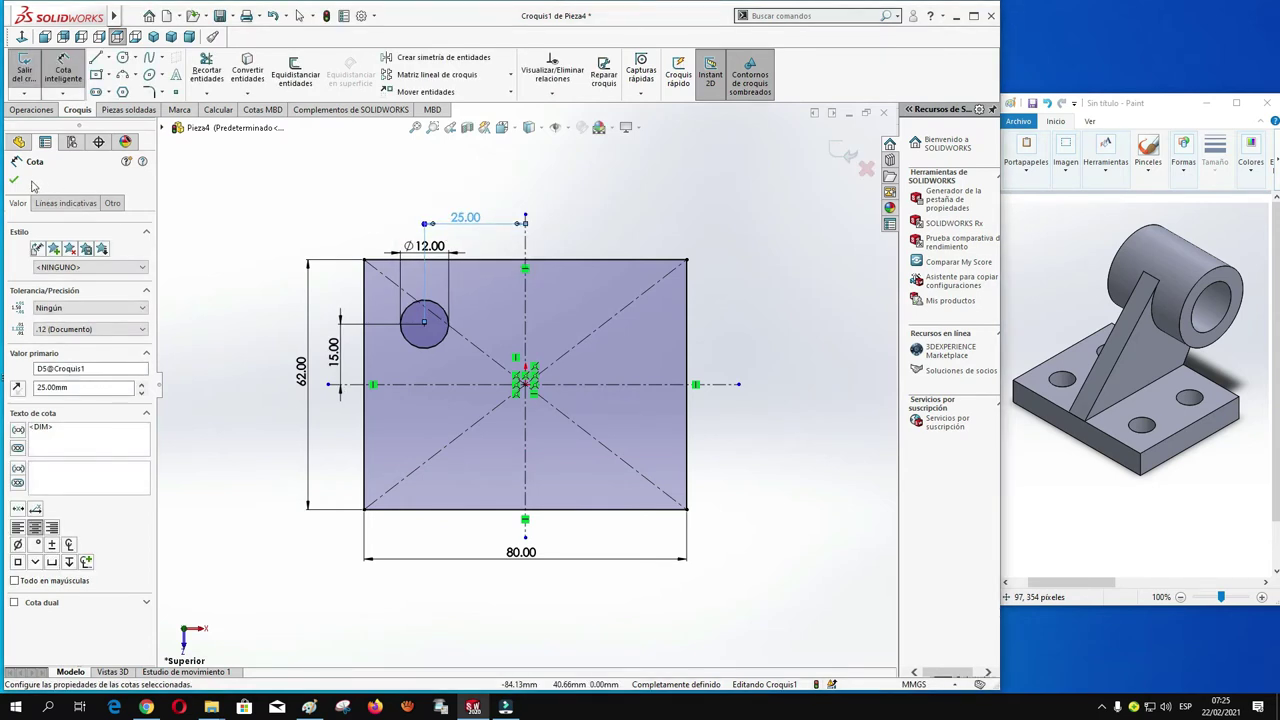
{"action": "left_click", "coordinate": [14, 180]}
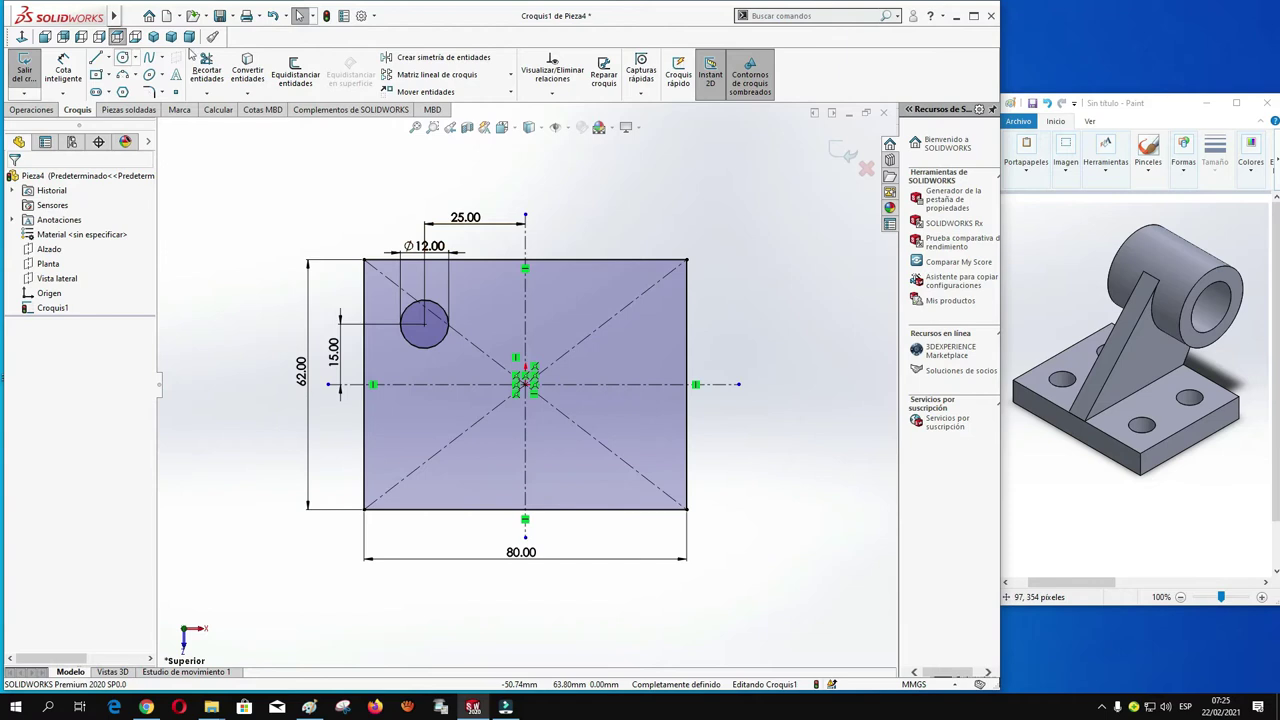
{"action": "left_click", "coordinate": [446, 62]}
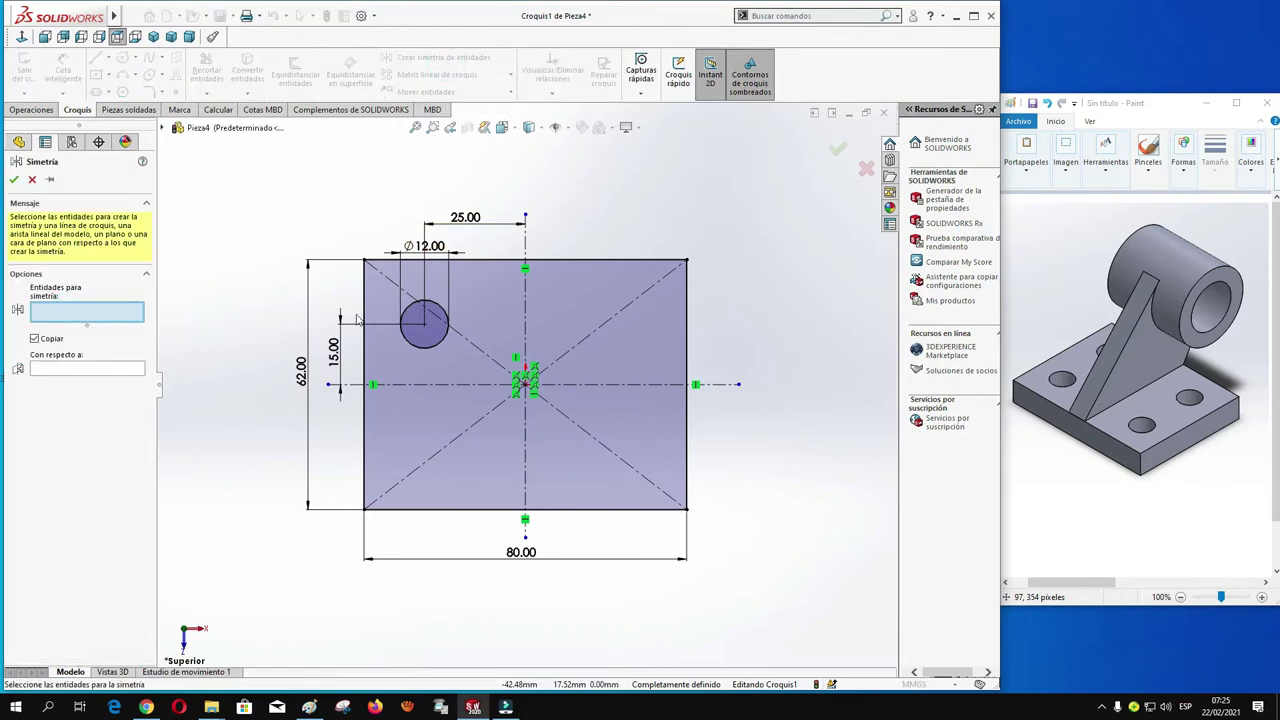
Mirror the 12 mm circle about the vertical centreline to create the right circle.
{"action": "left_click", "coordinate": [445, 343]}
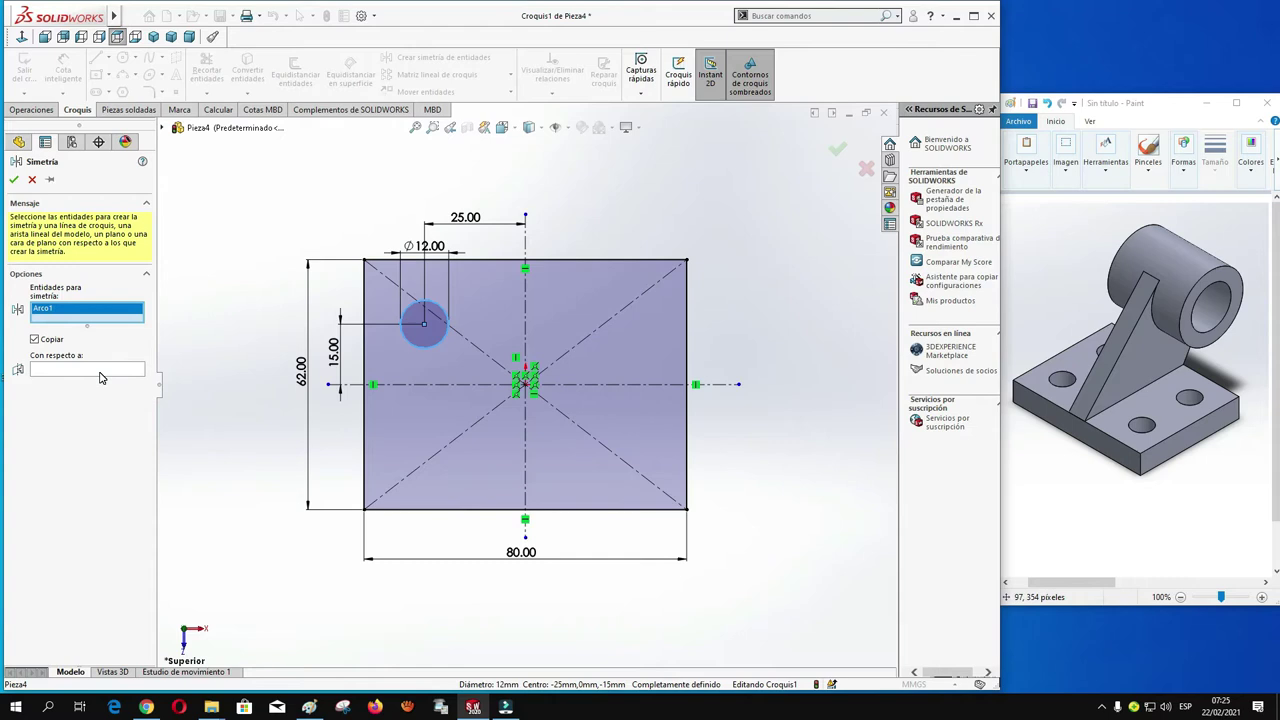
{"action": "left_click", "coordinate": [100, 377]}
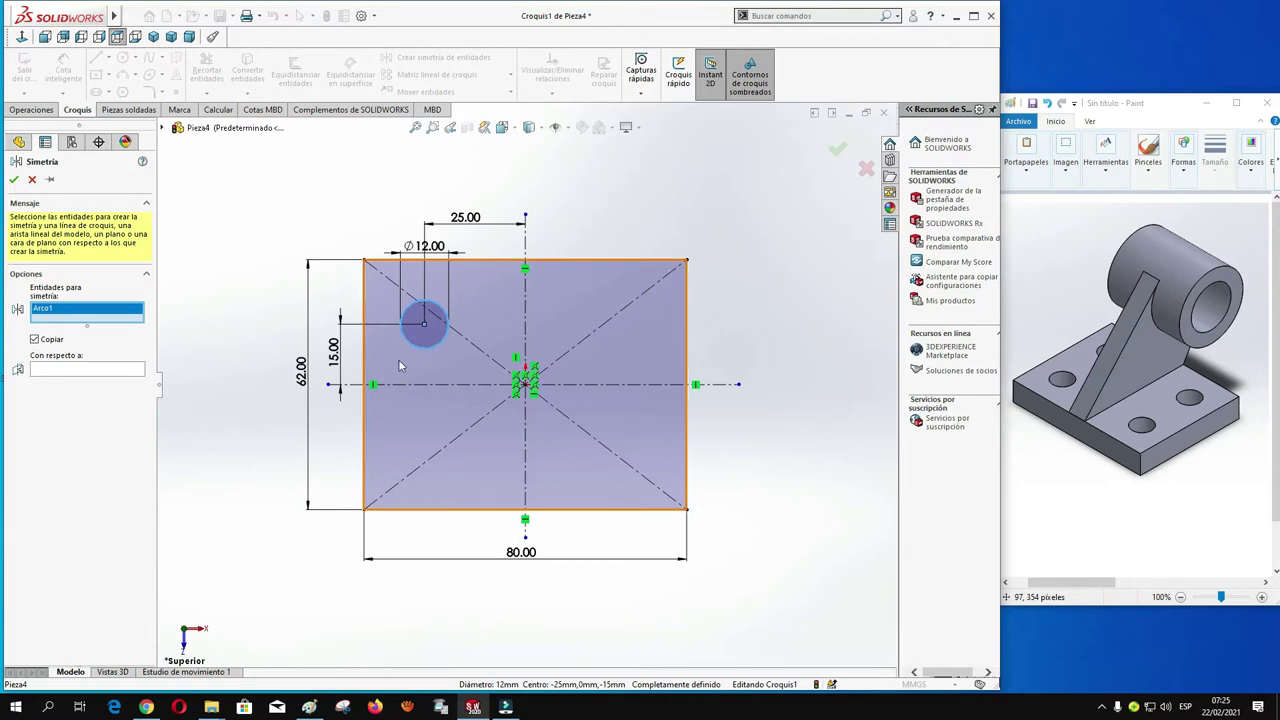
{"action": "left_click", "coordinate": [85, 314]}
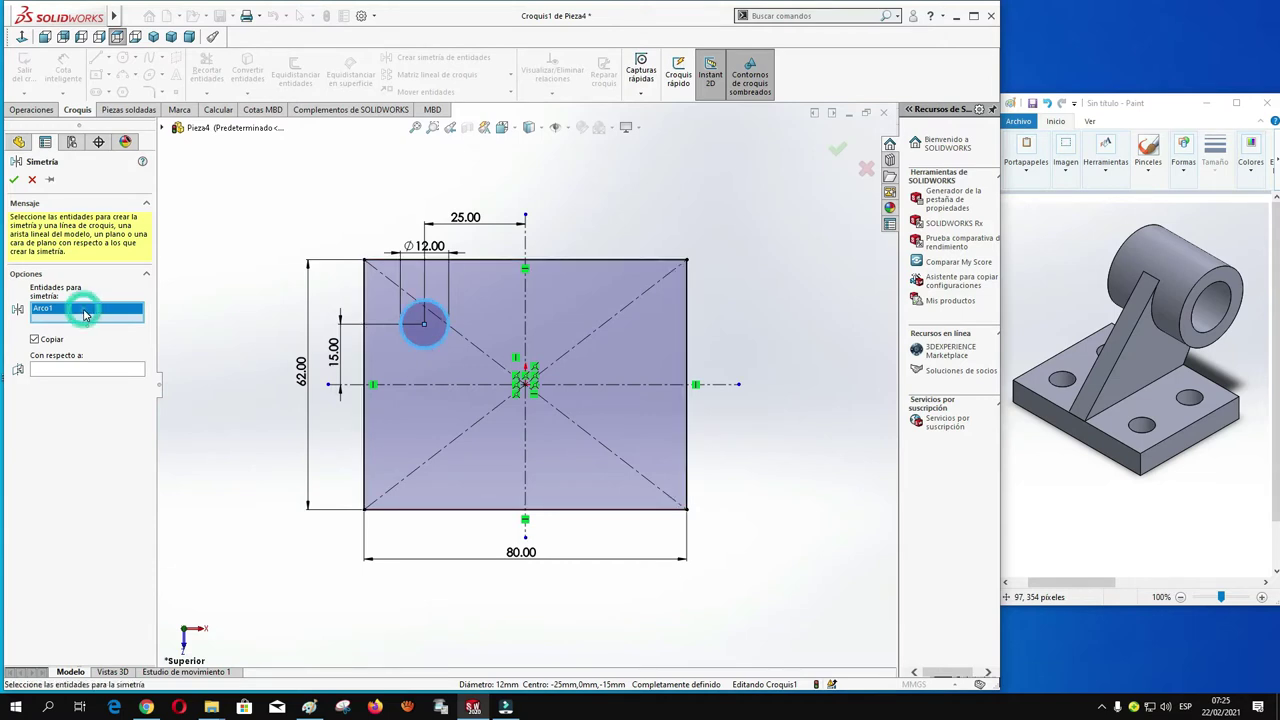
{"action": "left_click", "coordinate": [96, 372]}
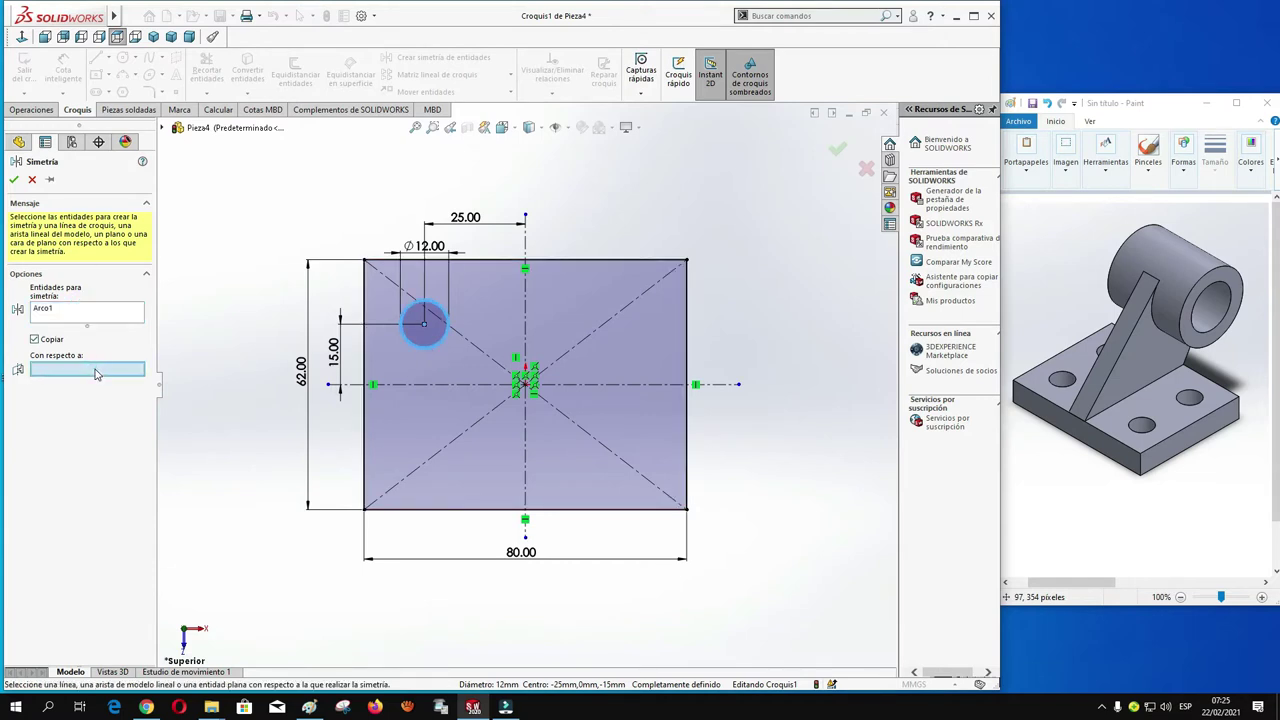
{"action": "left_click", "coordinate": [526, 338]}
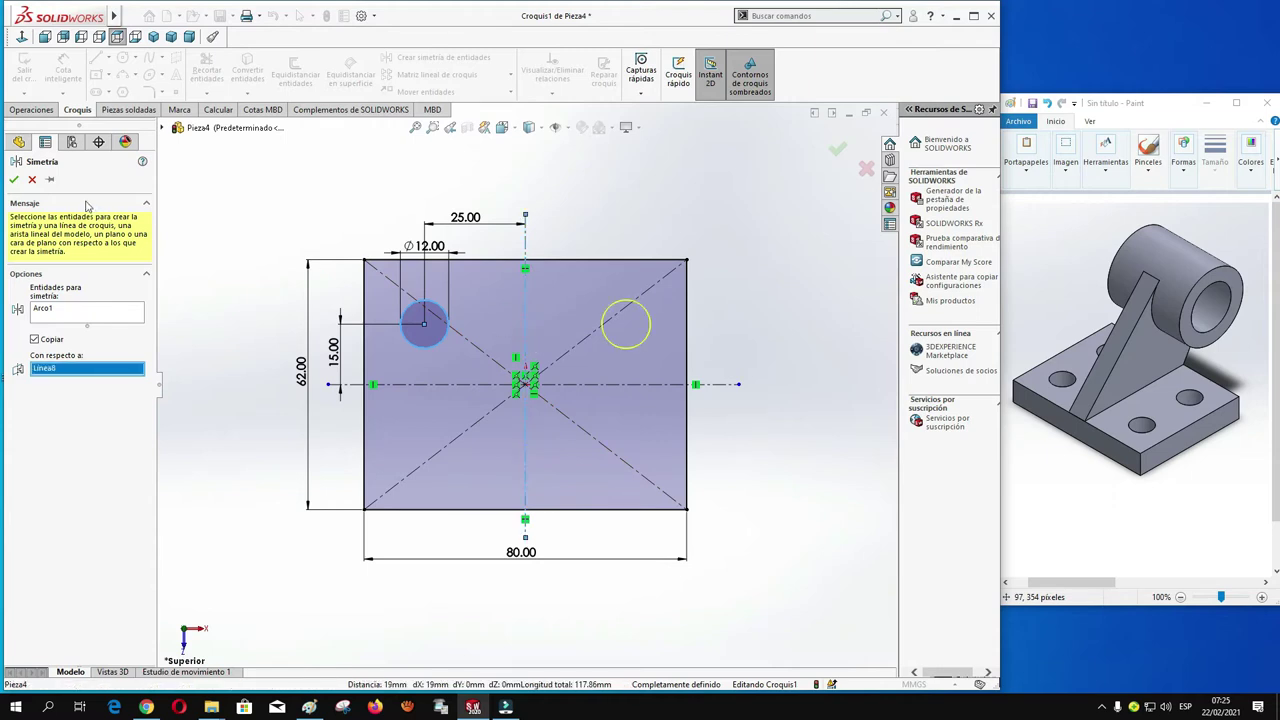
{"action": "left_click", "coordinate": [14, 180]}
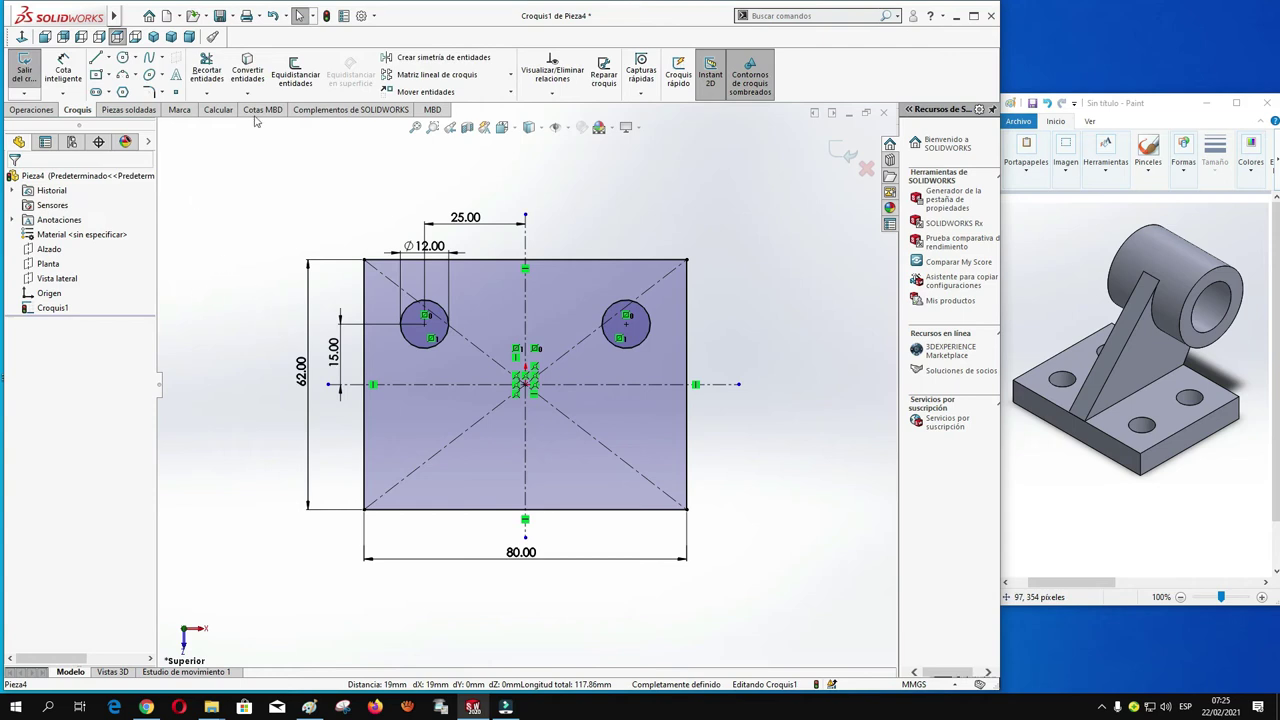
Mirror both upper circles about the horizontal centreline to create the lower pair.
{"action": "left_click", "coordinate": [412, 57]}
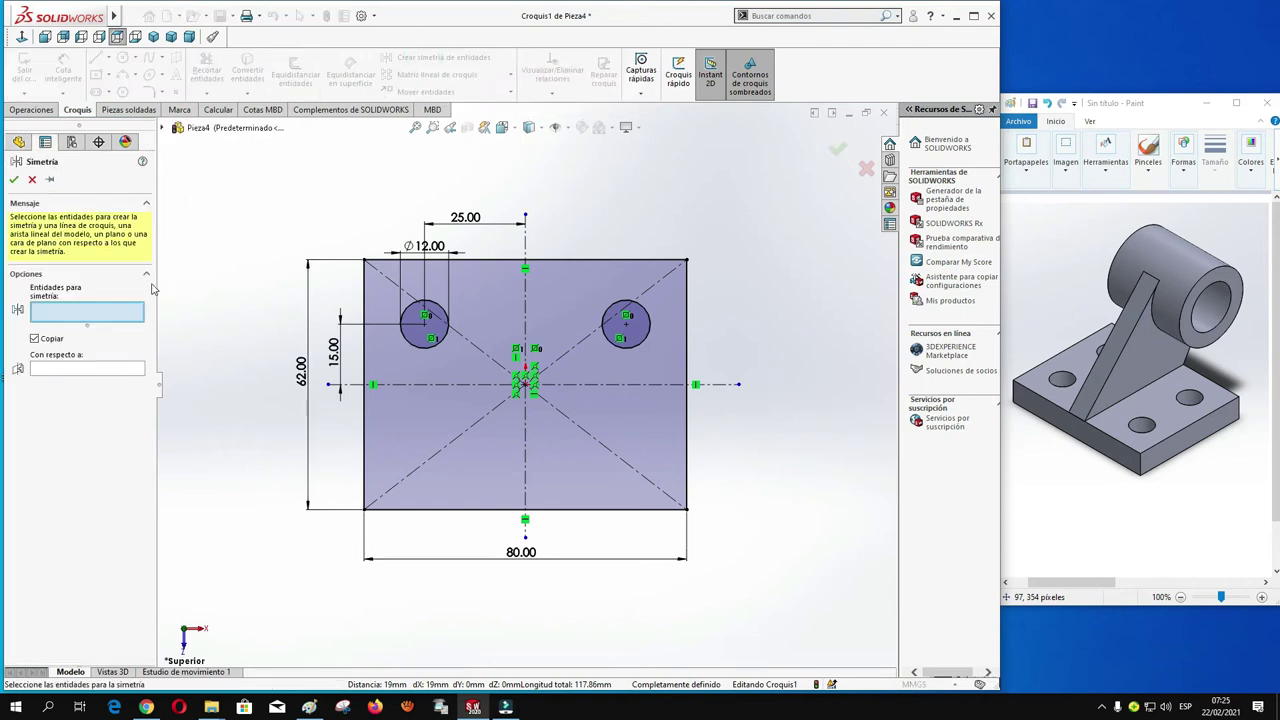
{"action": "left_click", "coordinate": [65, 317]}
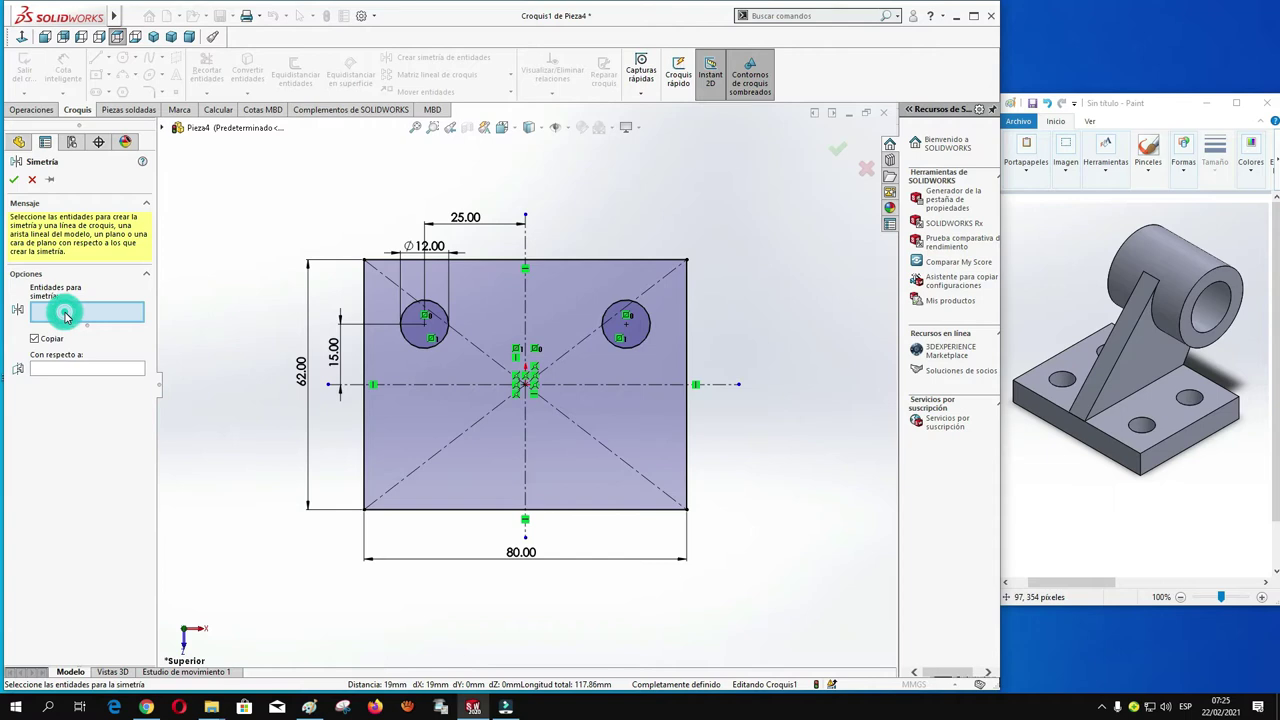
{"action": "left_click", "coordinate": [410, 345]}
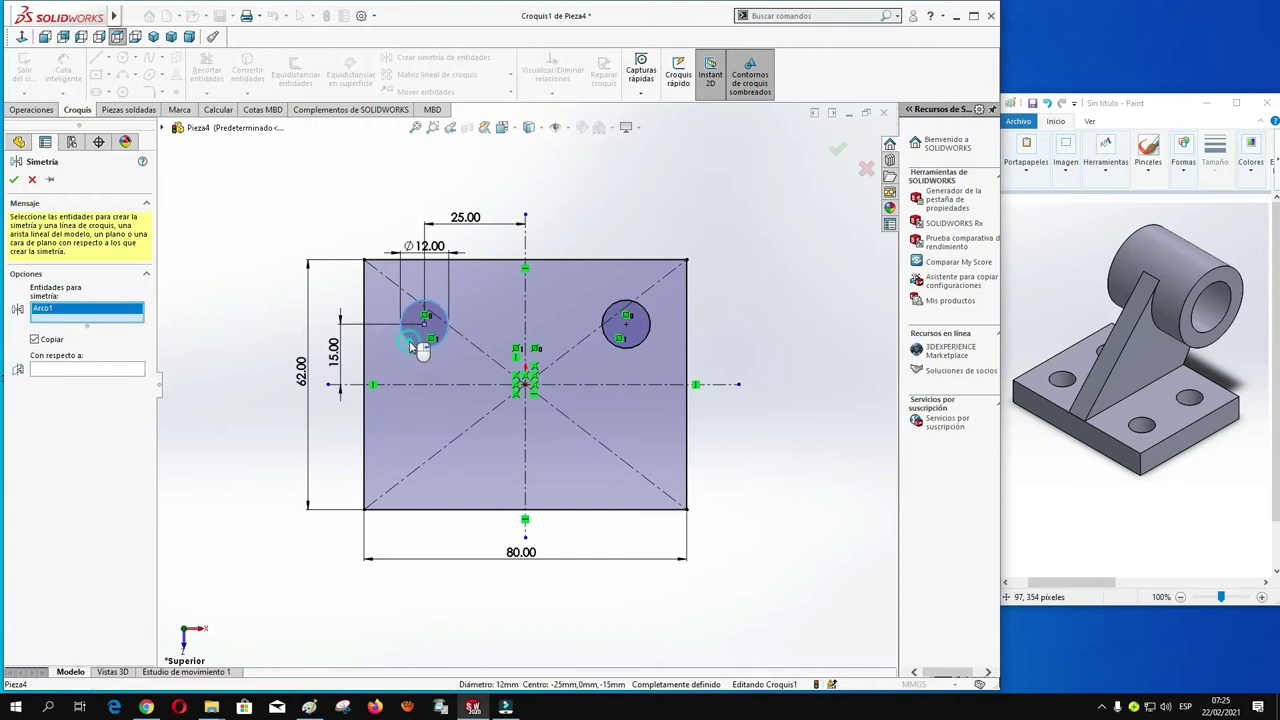
{"action": "left_click", "coordinate": [643, 348]}
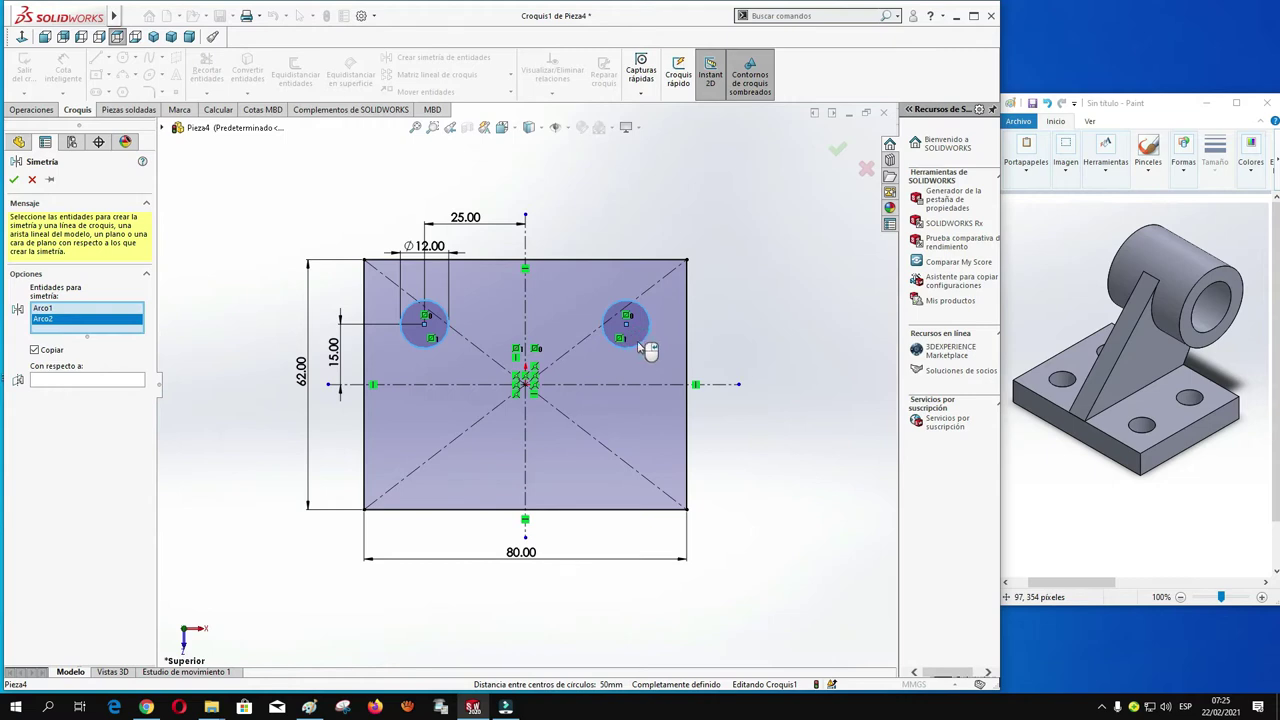
{"action": "left_click", "coordinate": [92, 381]}
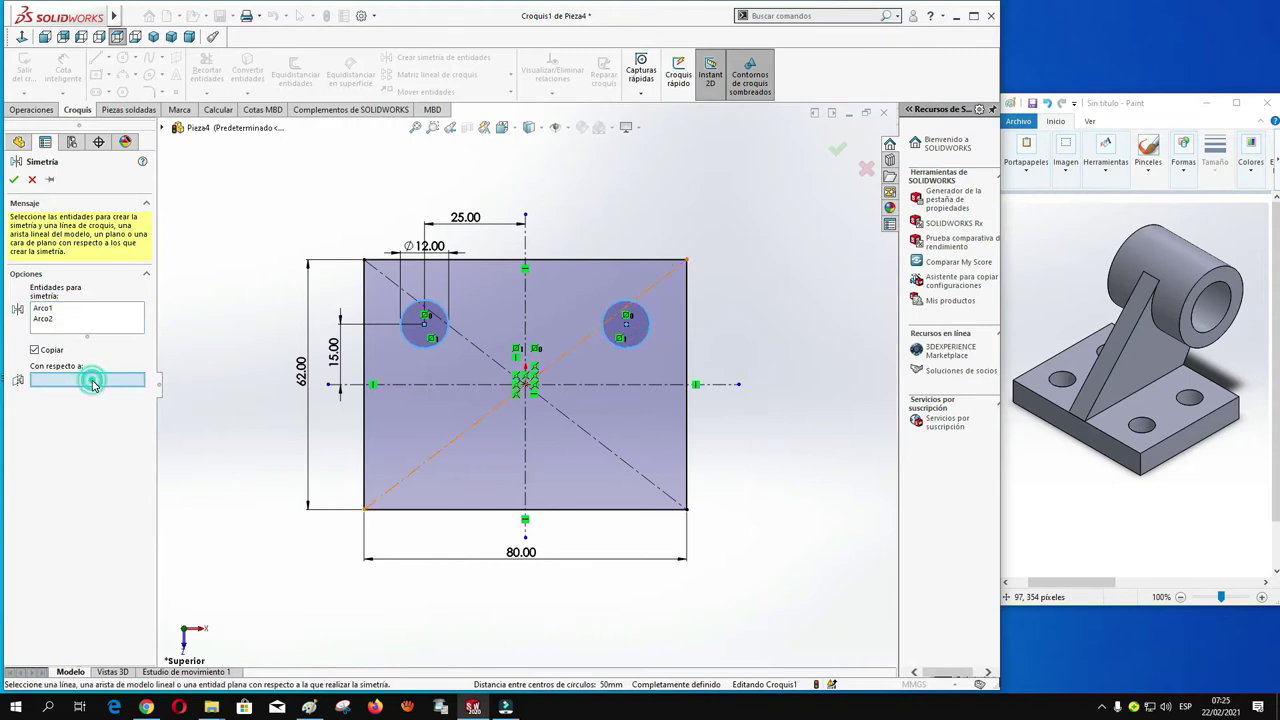
{"action": "left_click", "coordinate": [453, 386]}
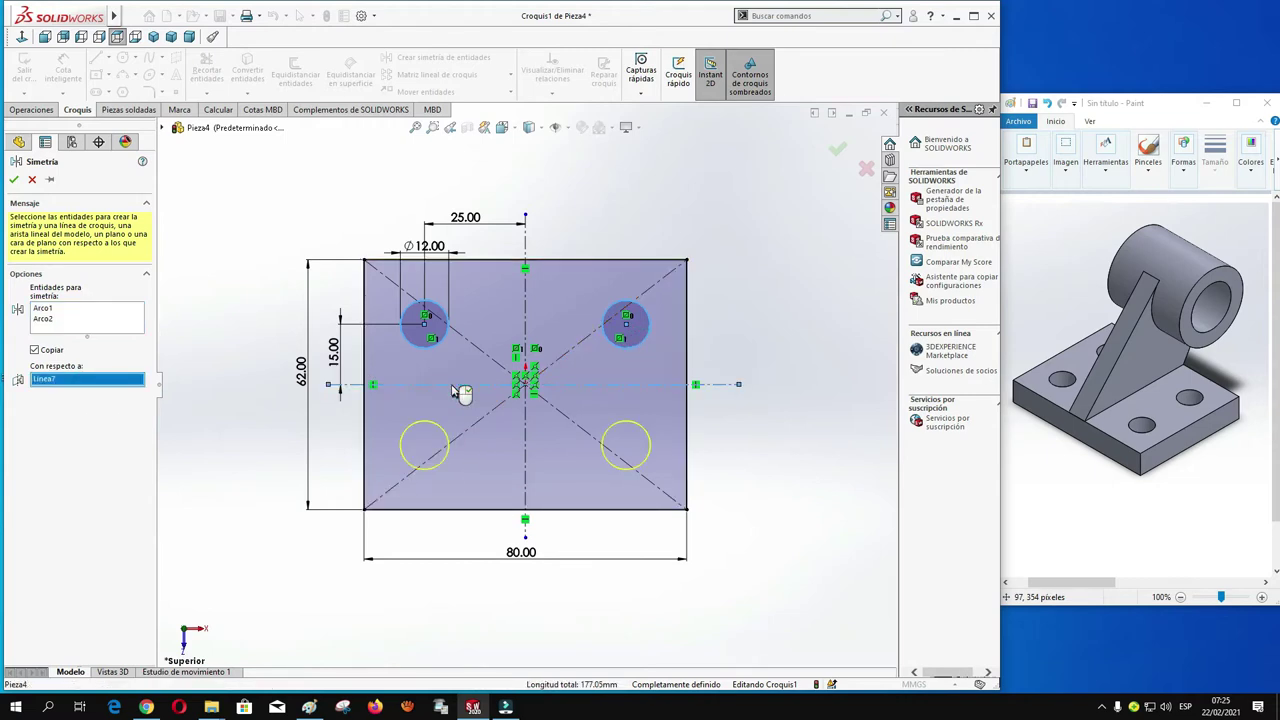
{"action": "left_click", "coordinate": [14, 180]}
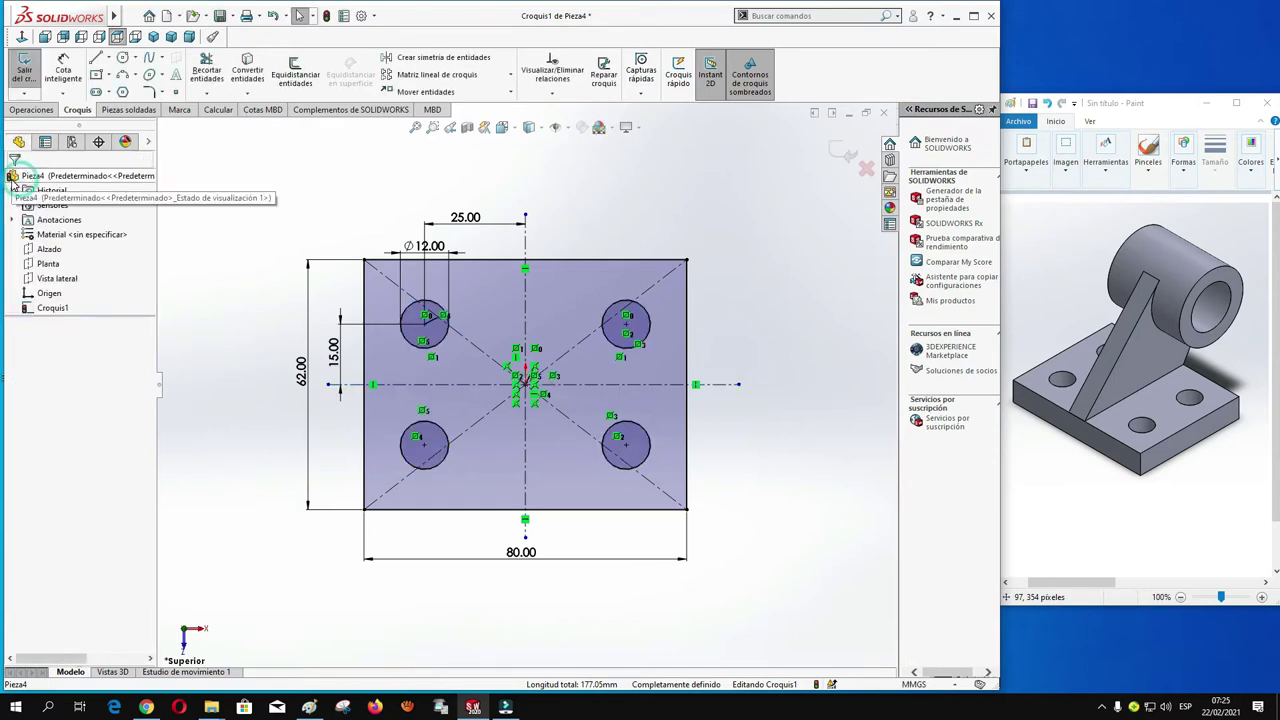
Extrude the plate sketch 12 mm deep into a solid base with four holes.
{"action": "left_click", "coordinate": [31, 109]}
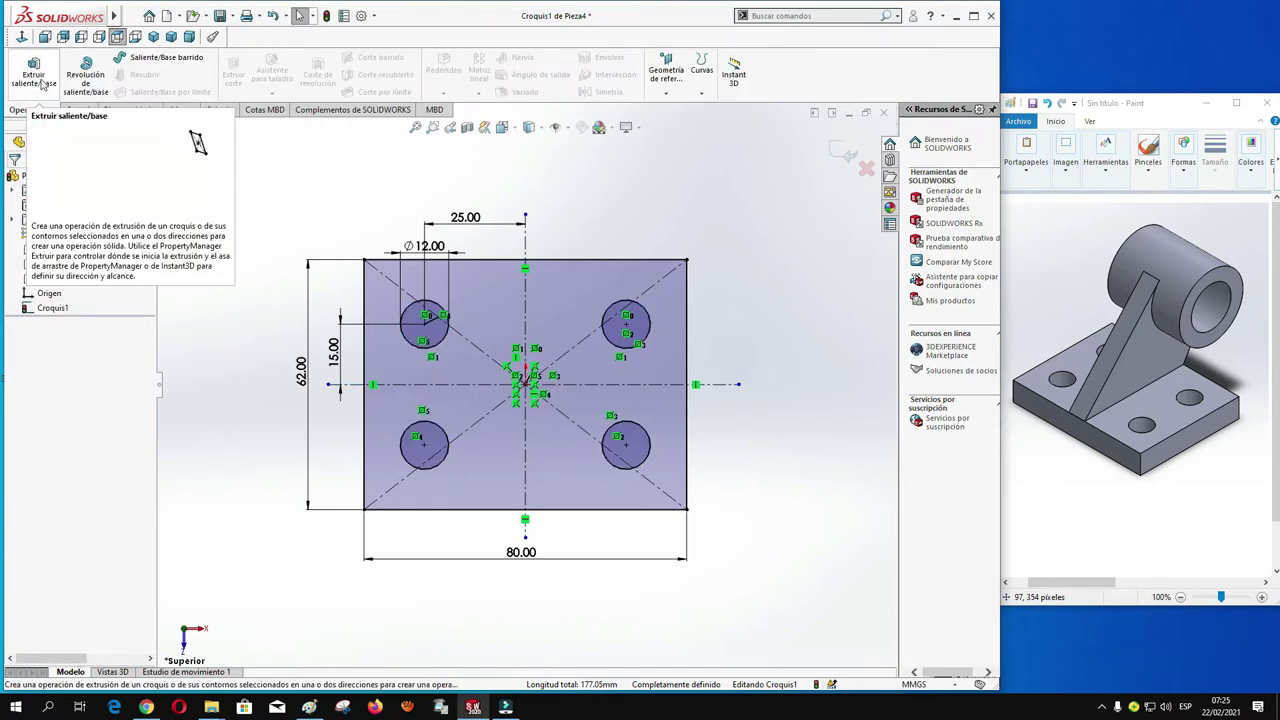
{"action": "left_click", "coordinate": [41, 84]}
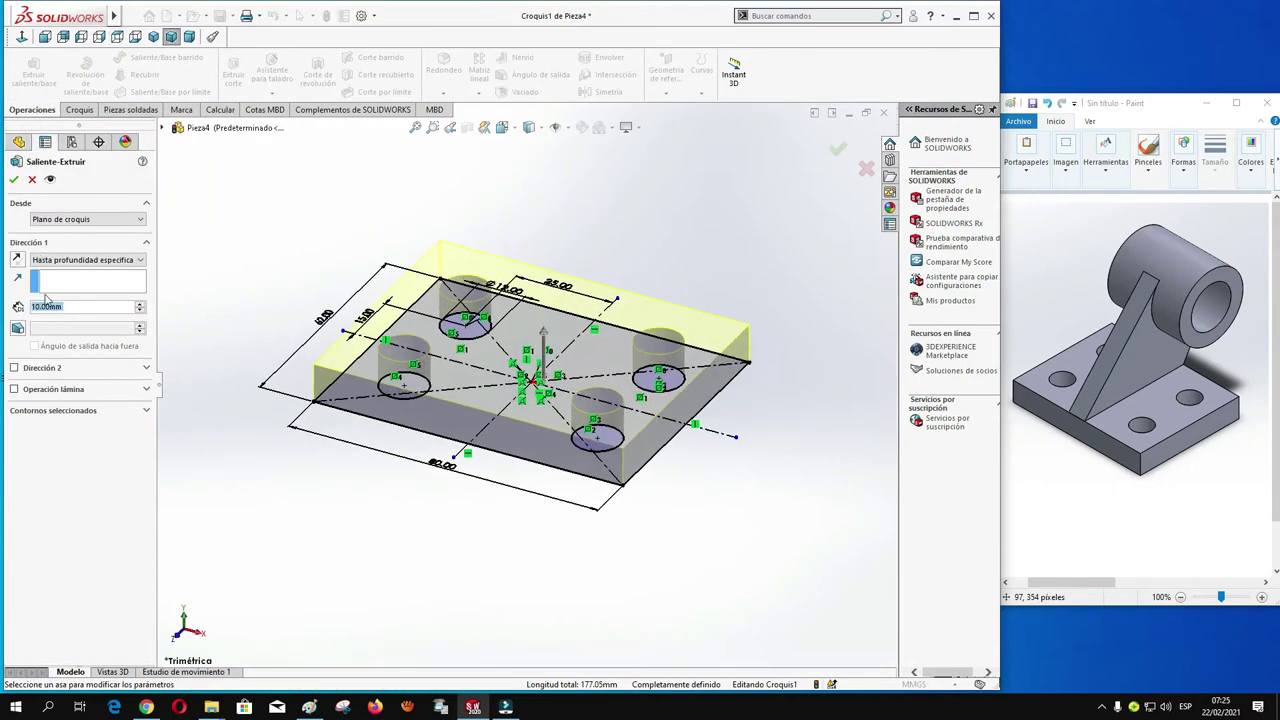
{"action": "left_click", "coordinate": [64, 307]}
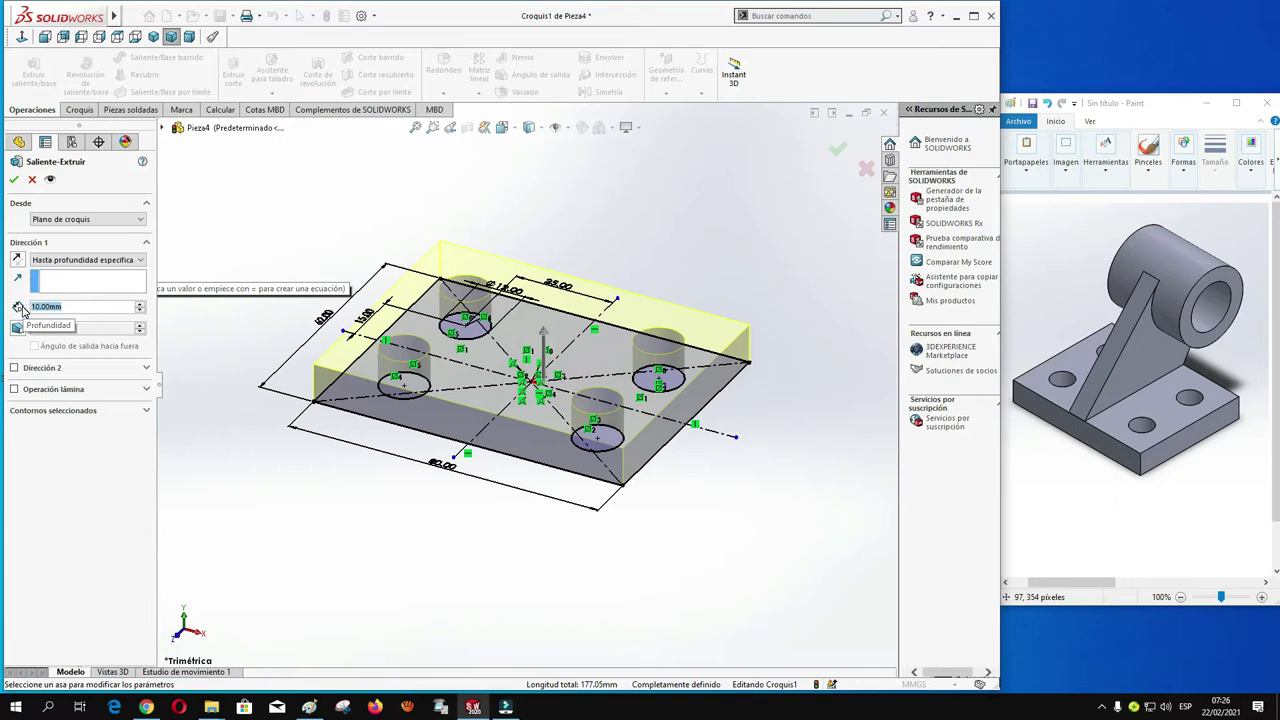
{"action": "type", "text": "12"}
{"action": "key", "text": "Return"}
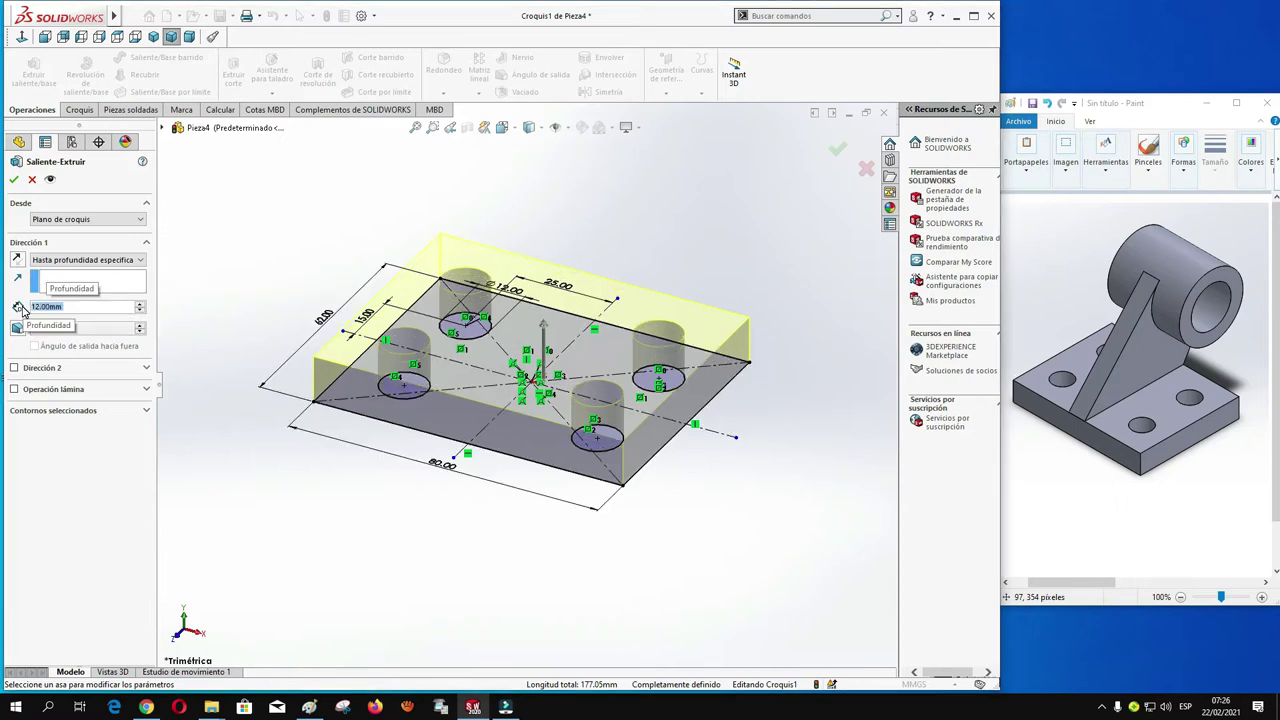
{"action": "left_click", "coordinate": [13, 181]}
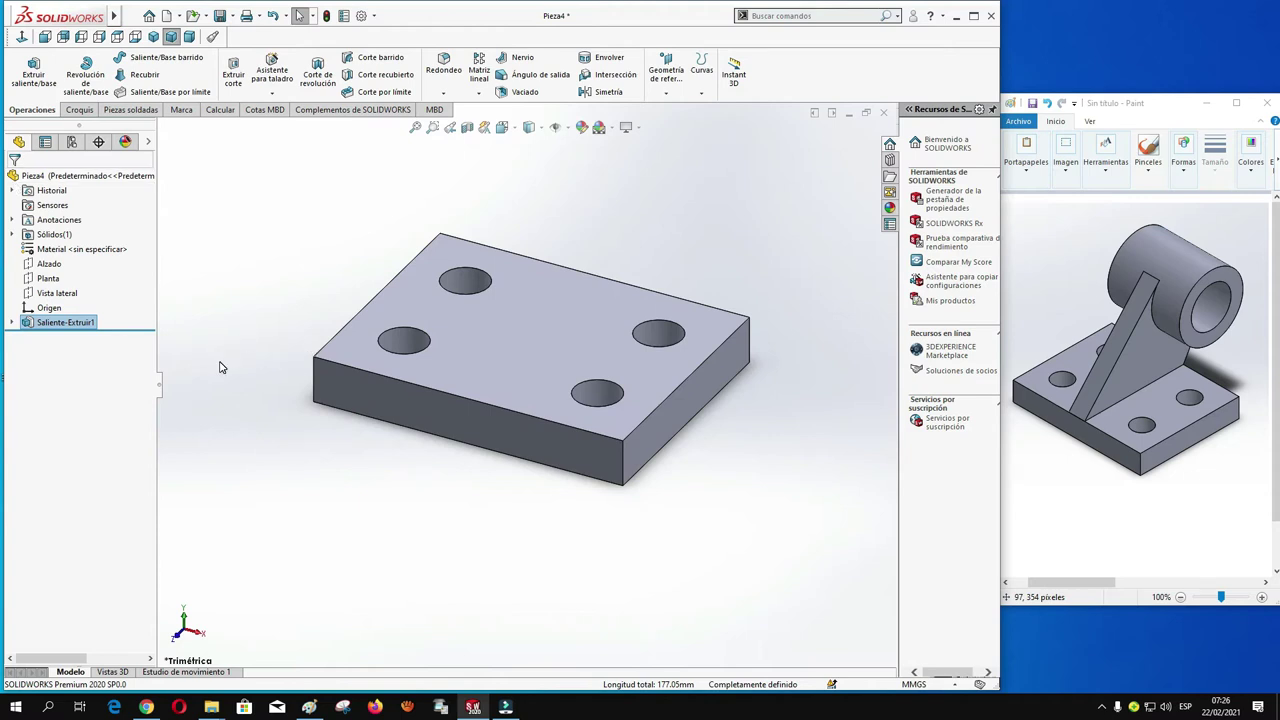
Open a sketch on Vista lateral, view it face-on, and stretch the plane taller above the plate.
{"action": "scroll", "coordinate": [440, 413], "scroll_direction": "up", "scroll_amount": 2}
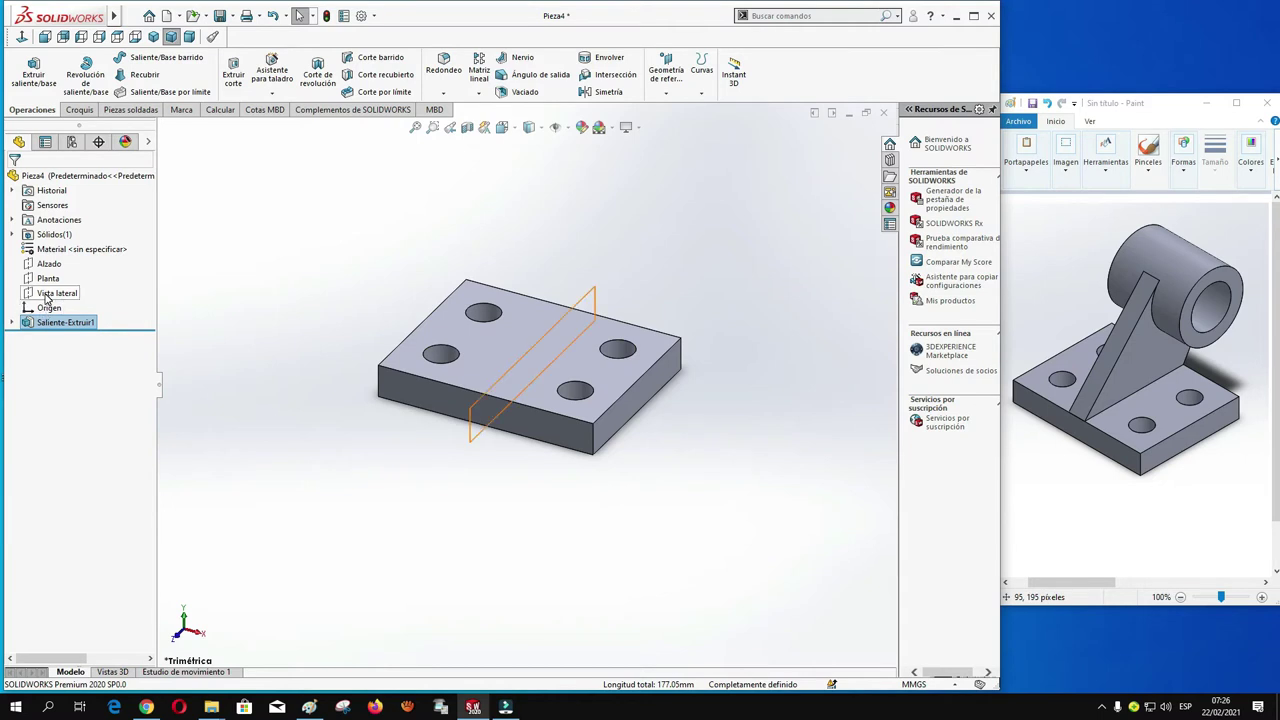
{"action": "left_click", "coordinate": [47, 293]}
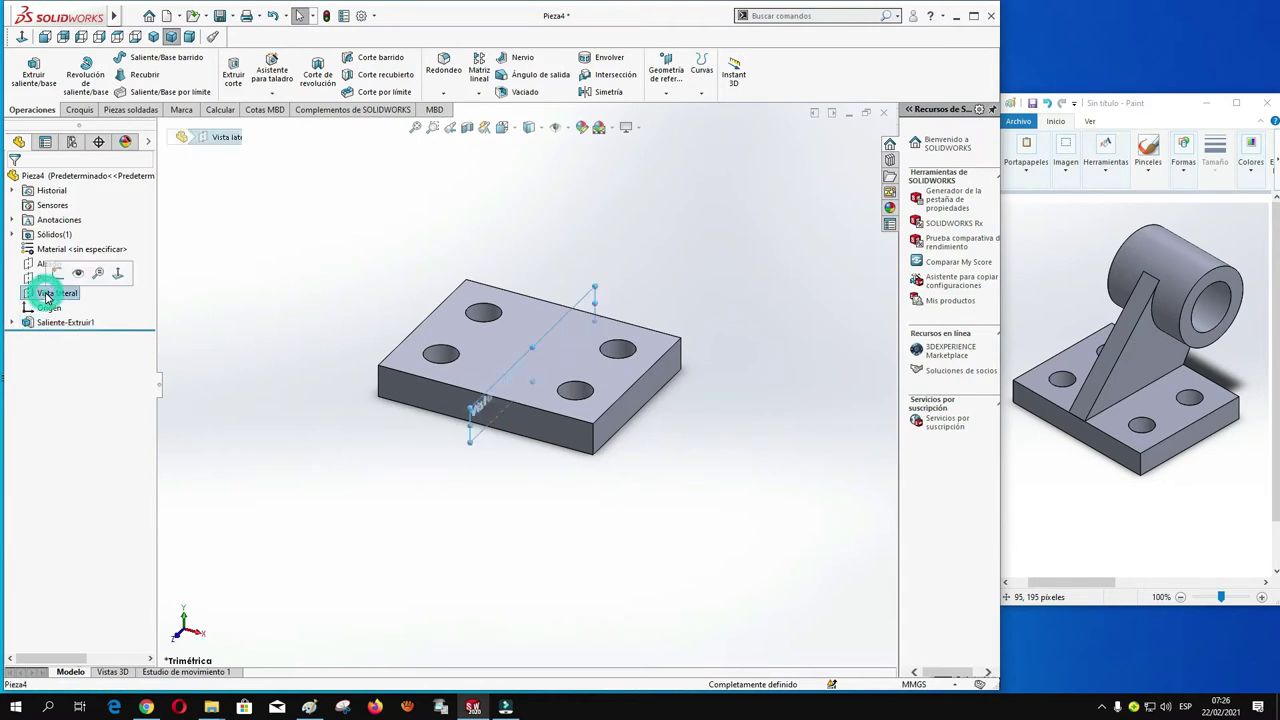
{"action": "left_click", "coordinate": [55, 272]}
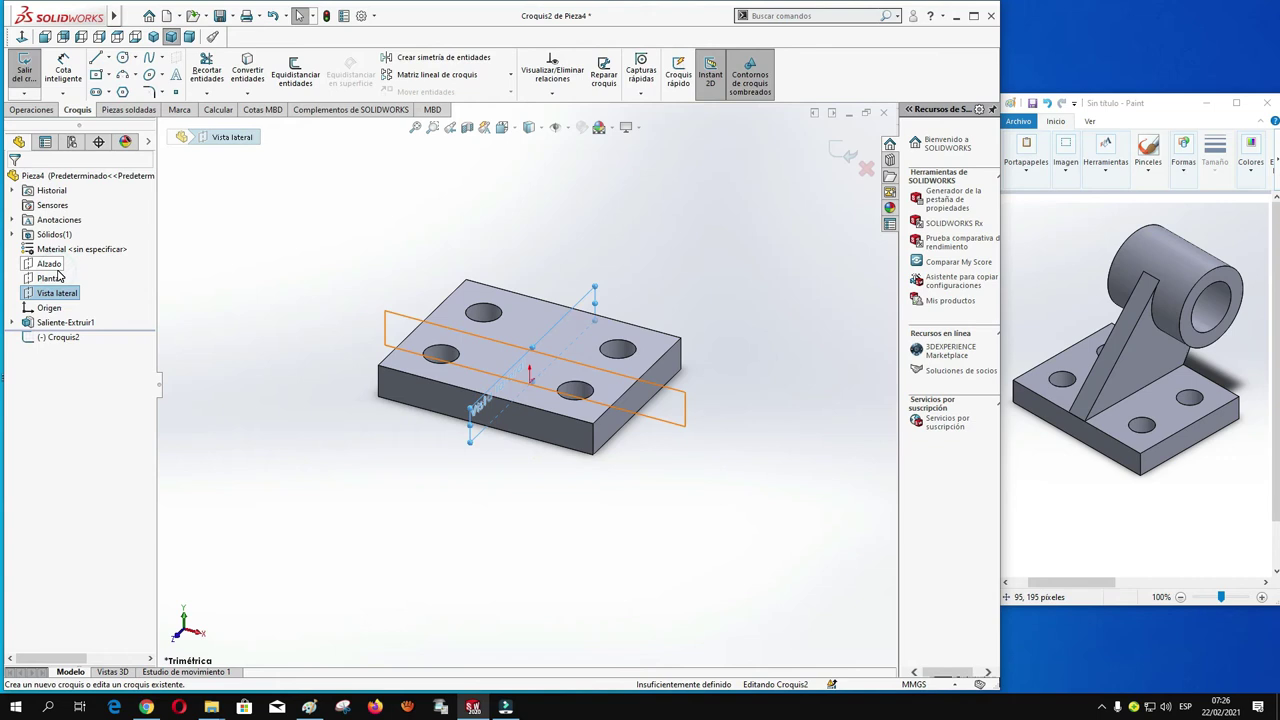
{"action": "key", "text": "ctrl+8"}
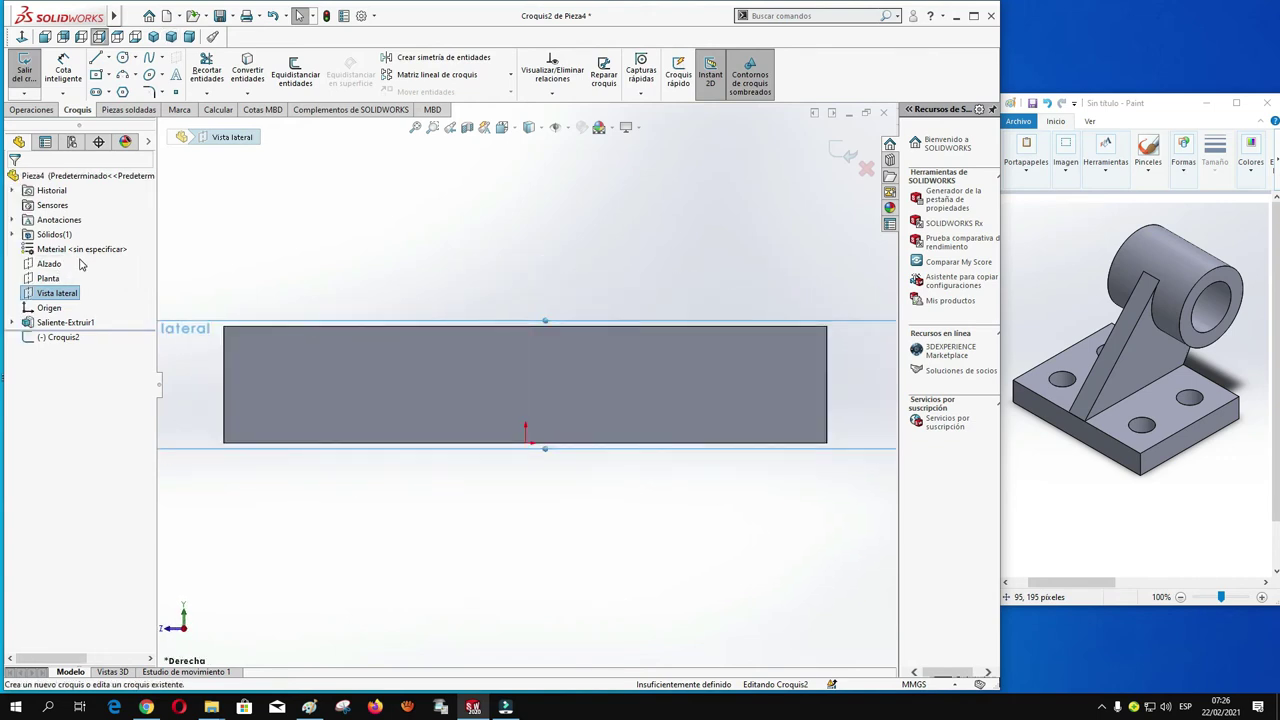
{"action": "key", "text": "f"}
{"action": "left_click", "coordinate": [538, 340]}
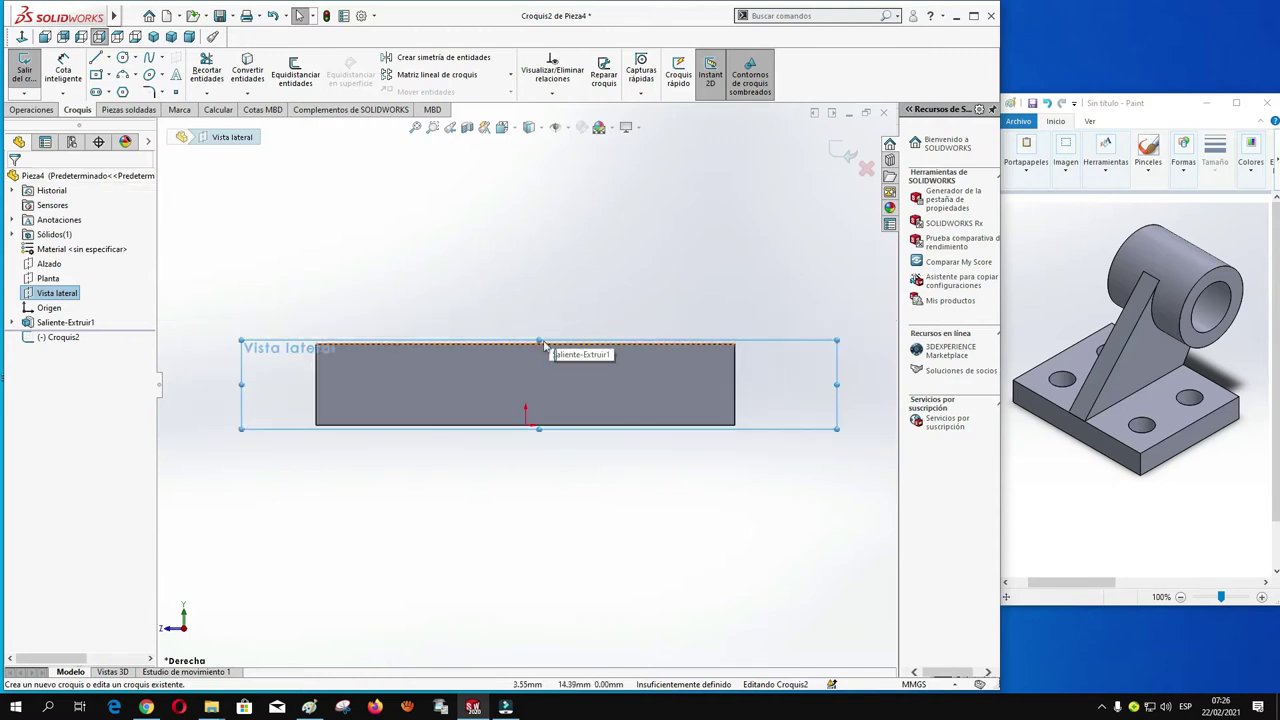
{"action": "left_click_drag", "start_coordinate": [529, 290], "coordinate": [534, 163]}
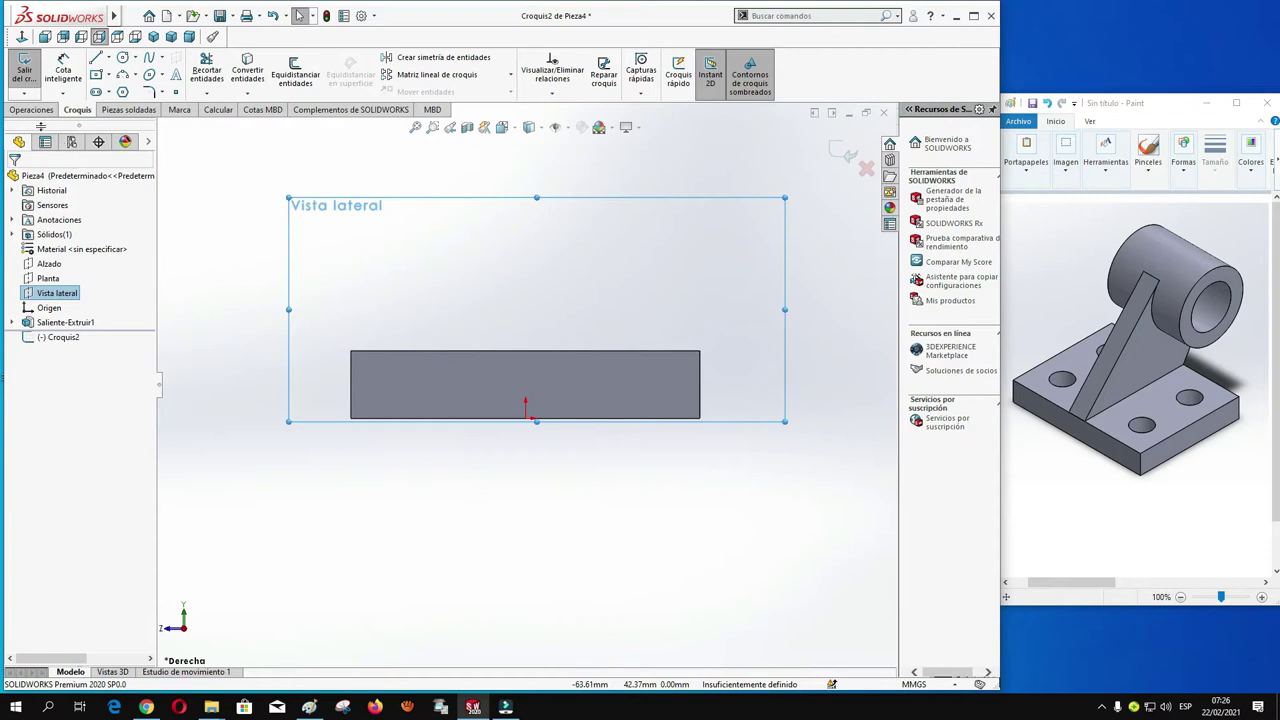
Draw a circle above the plate and set its diameter to 40 mm.
{"action": "left_click", "coordinate": [122, 58]}
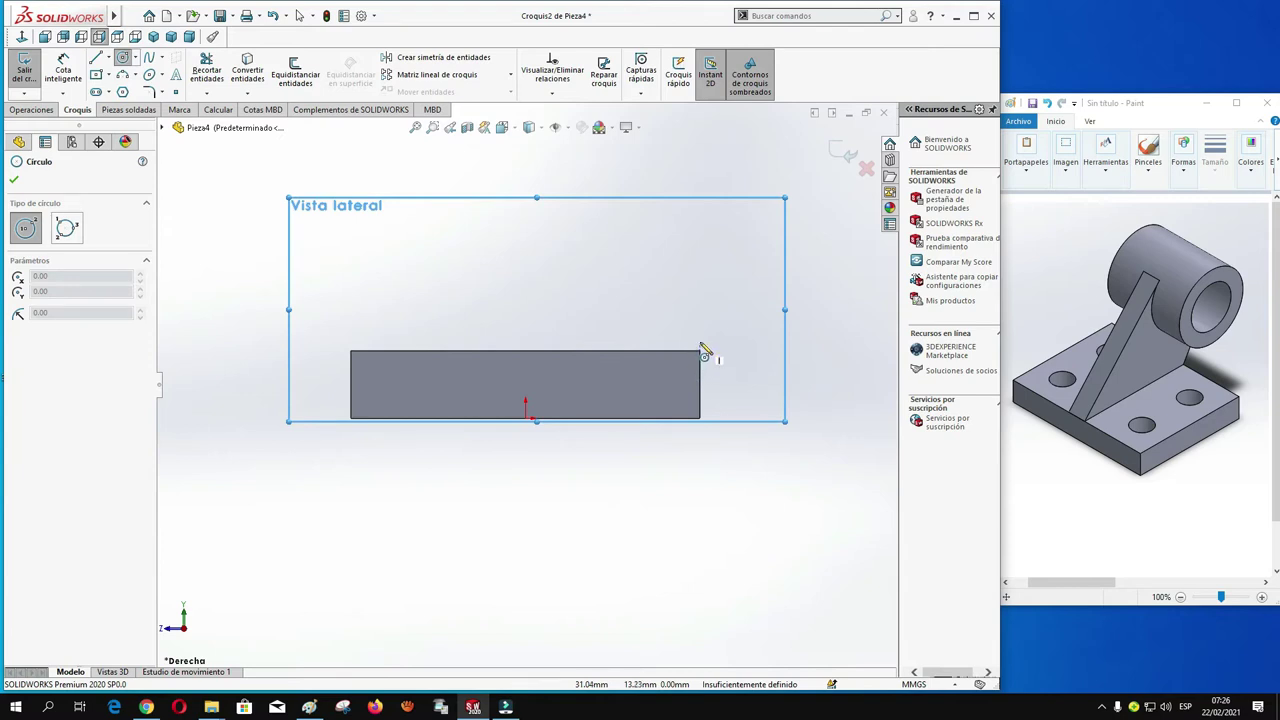
{"action": "left_click", "coordinate": [699, 252]}
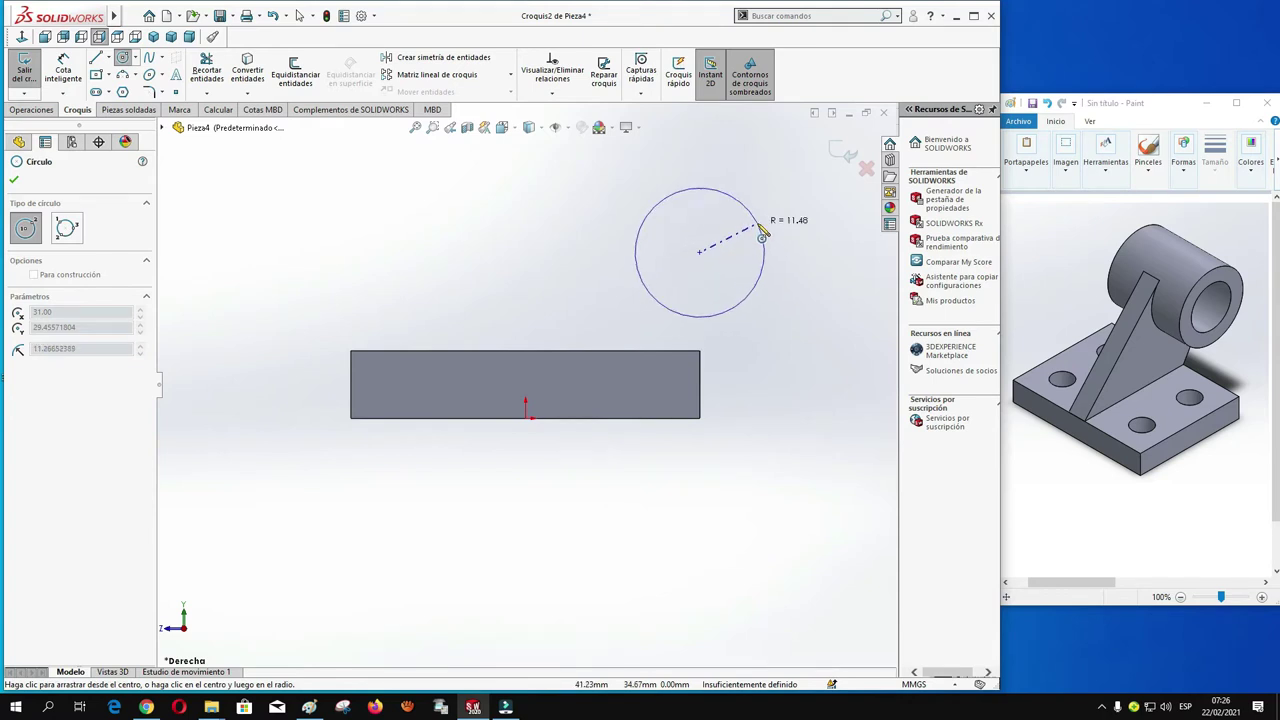
{"action": "left_click", "coordinate": [769, 237]}
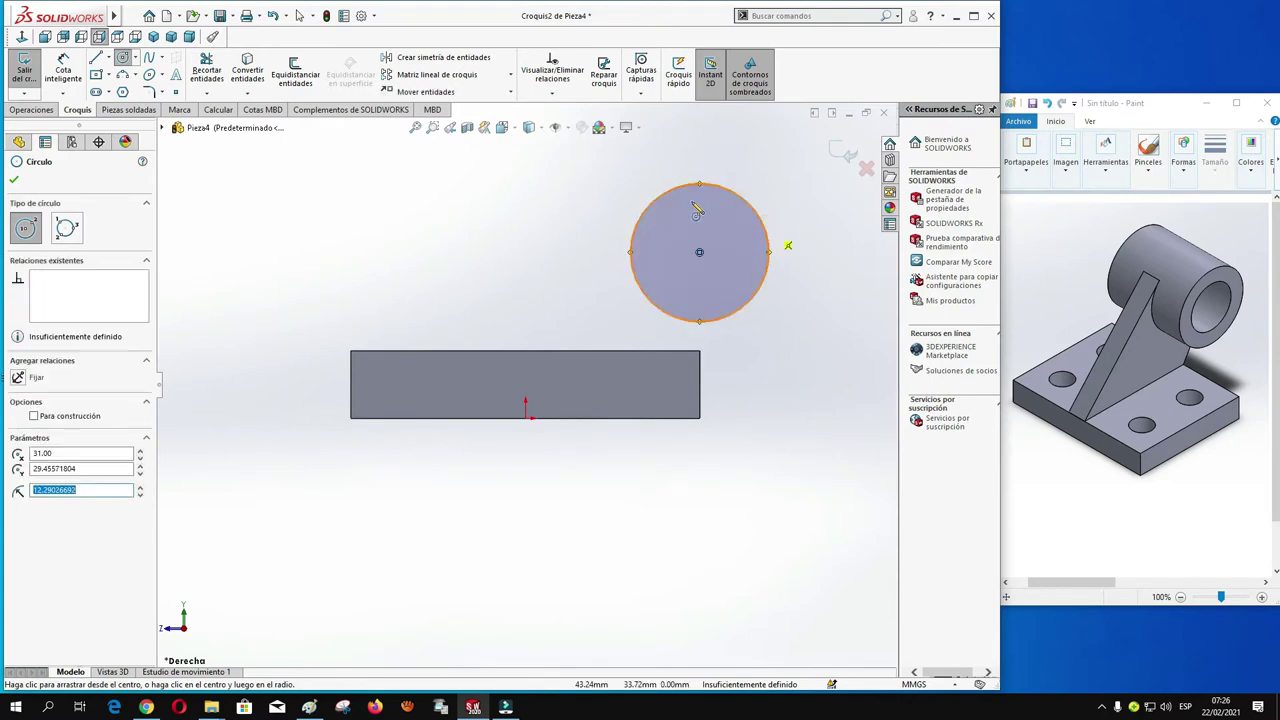
{"action": "left_click", "coordinate": [14, 183]}
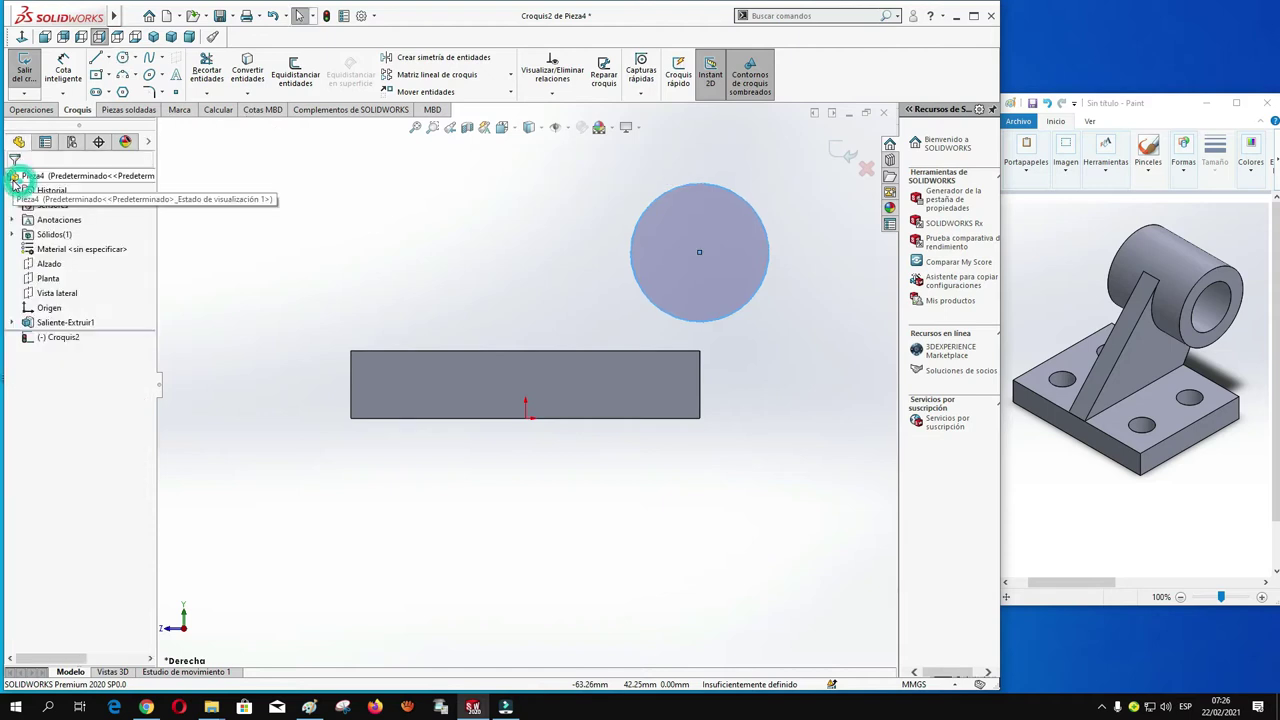
{"action": "left_click", "coordinate": [63, 66]}
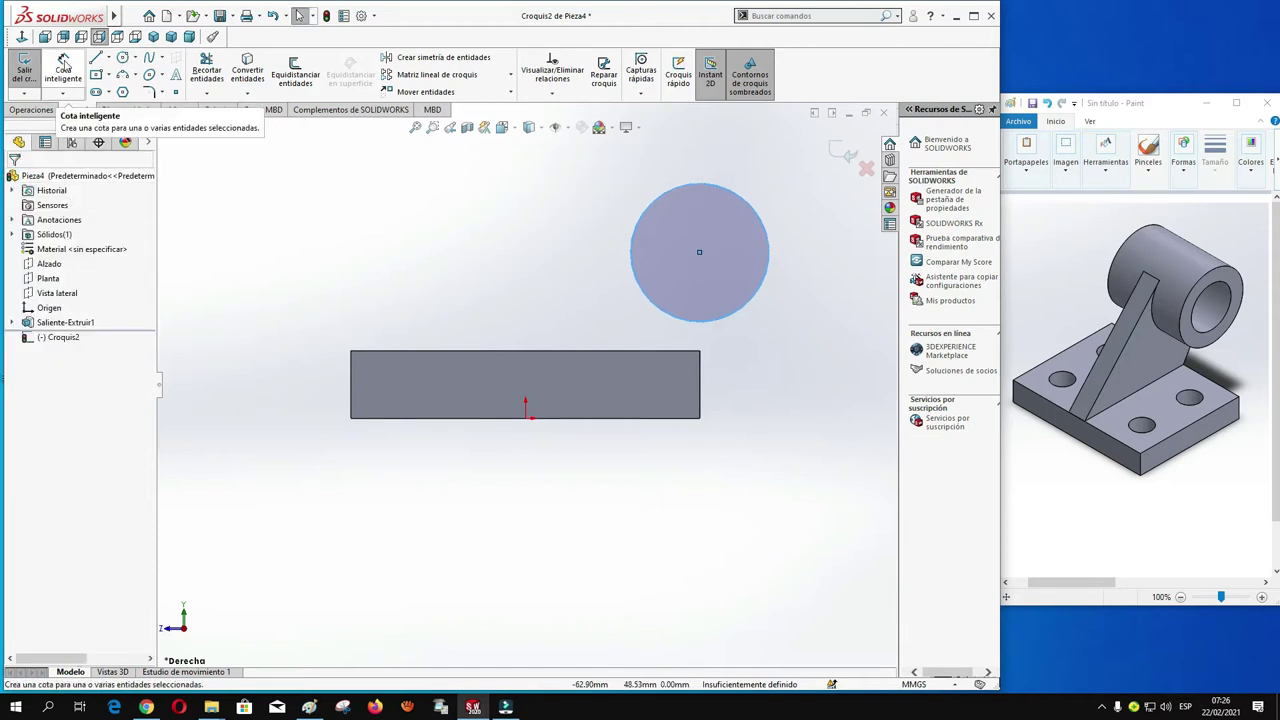
{"action": "left_click", "coordinate": [769, 264]}
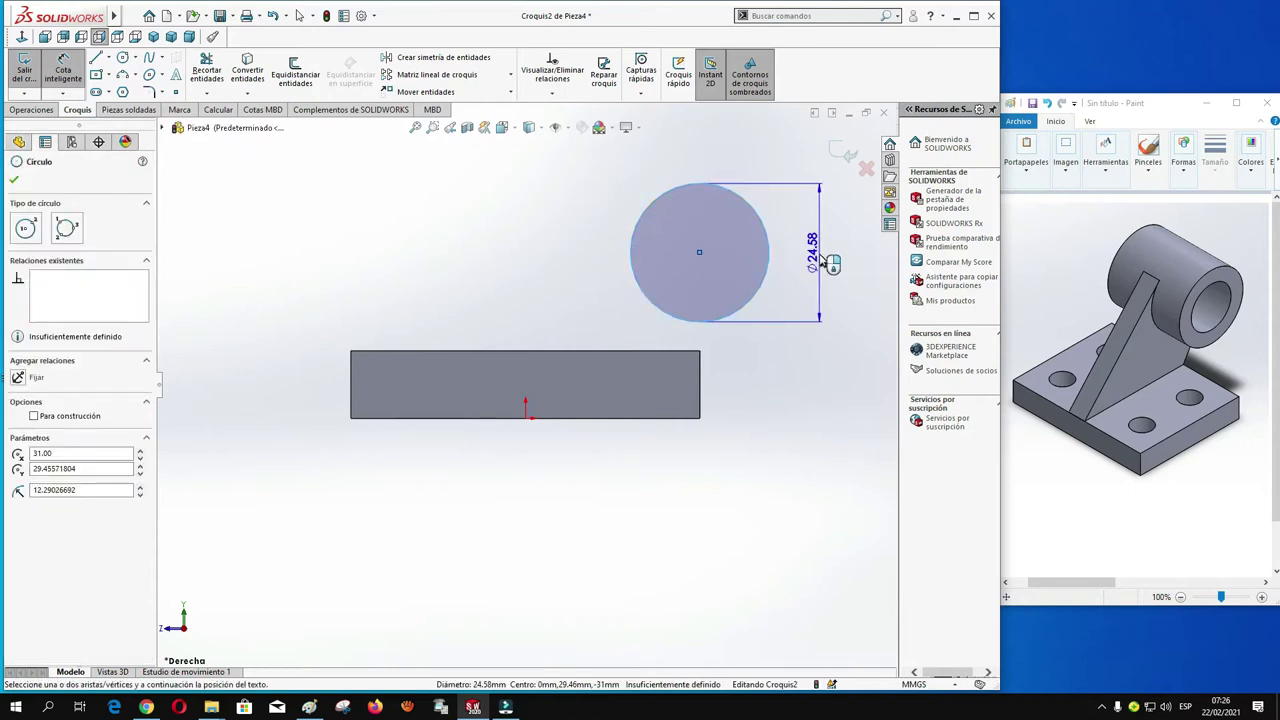
{"action": "left_click", "coordinate": [822, 258]}
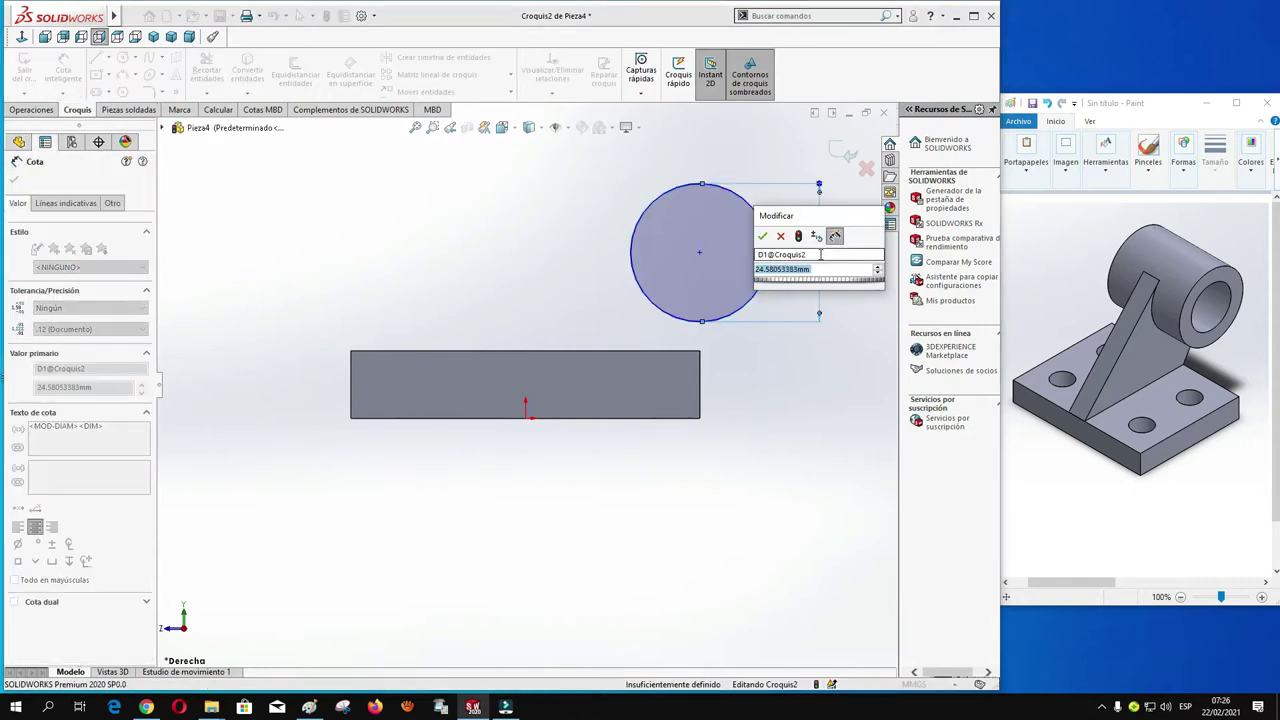
{"action": "type", "text": "40"}
{"action": "key", "text": "Return"}
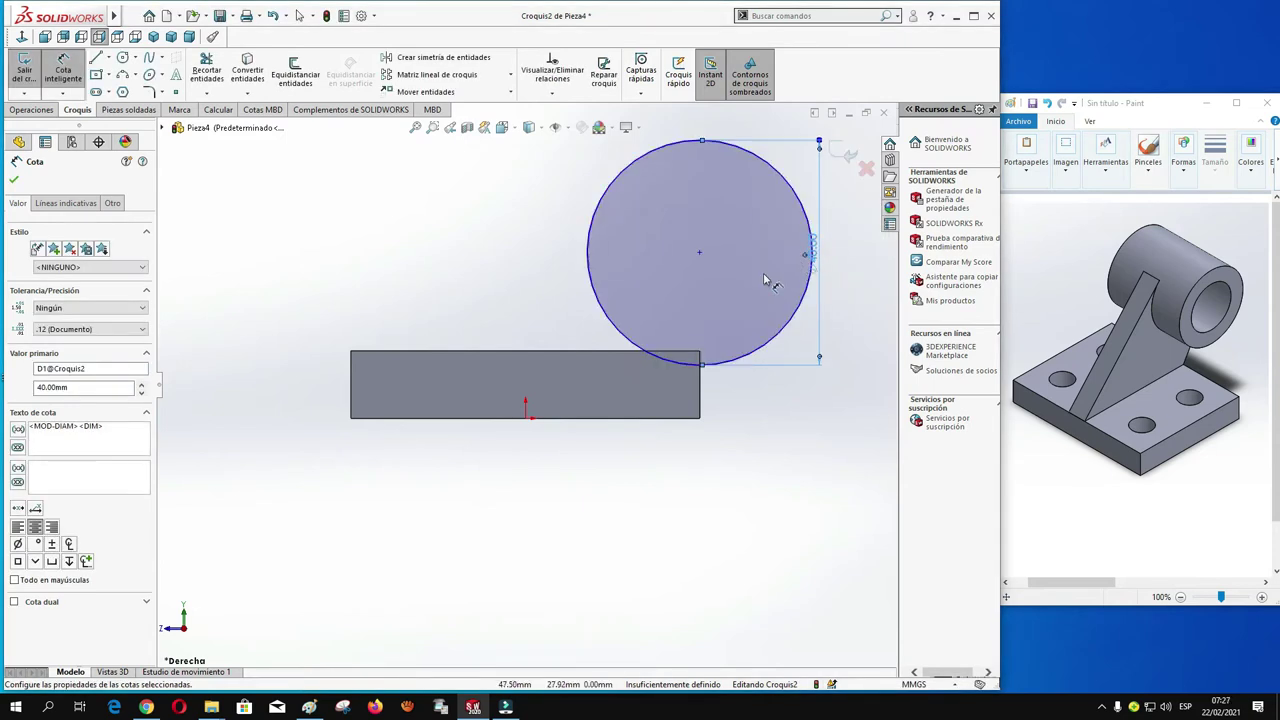
{"action": "key", "text": "z"}
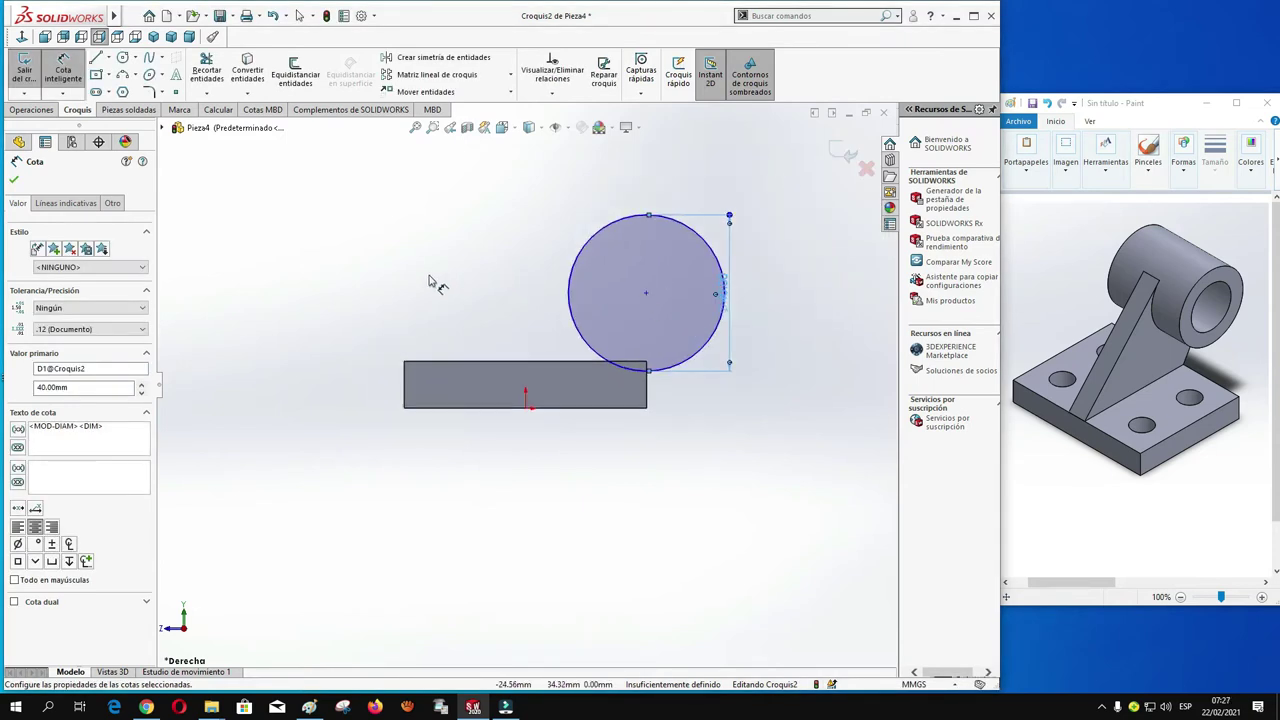
{"action": "left_click", "coordinate": [14, 179]}
Dimension the circle's centre 40 mm above the plate's top edge.
{"action": "left_click", "coordinate": [72, 75]}
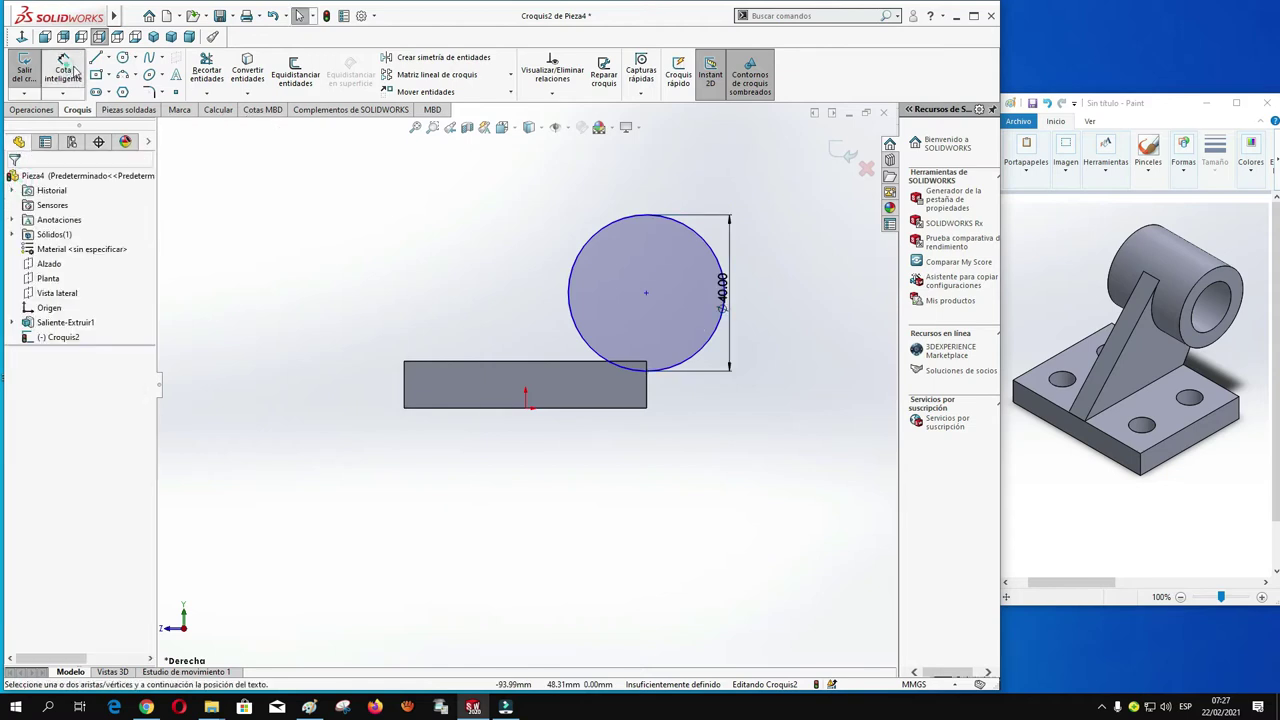
{"action": "left_click", "coordinate": [647, 296]}
{"action": "left_click", "coordinate": [647, 363]}
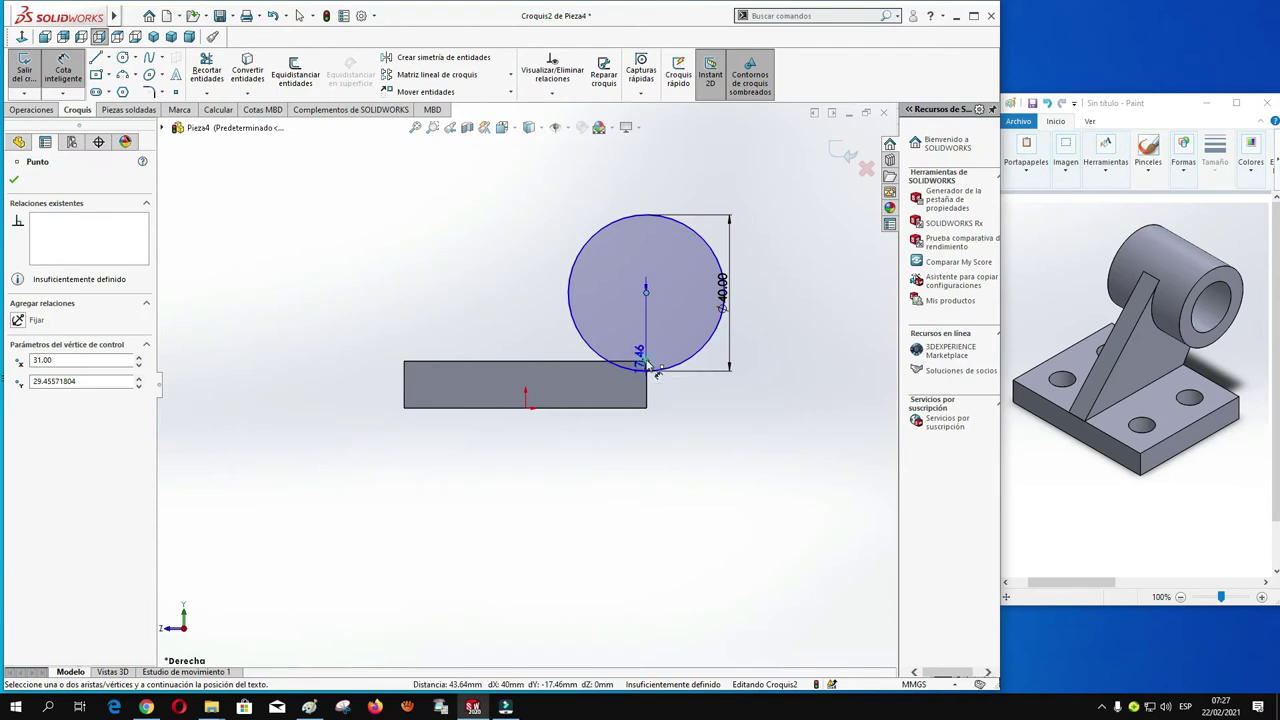
{"action": "left_click", "coordinate": [775, 333]}
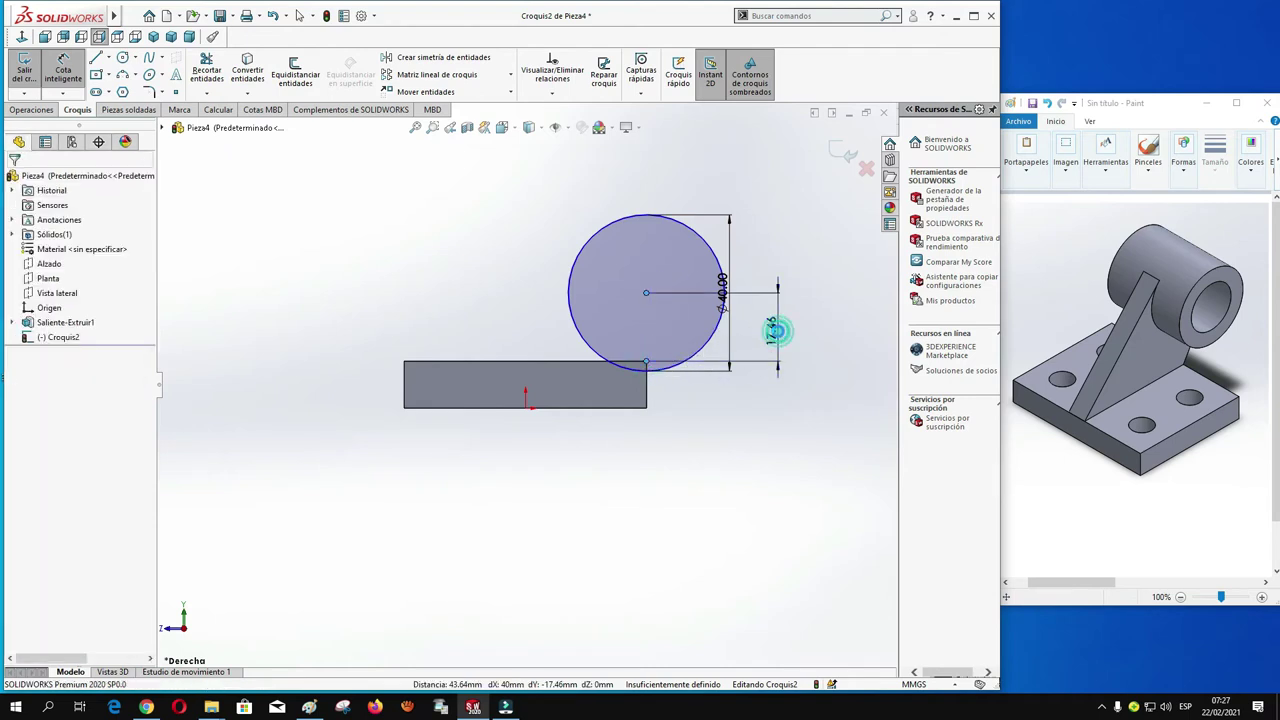
{"action": "type", "text": "40"}
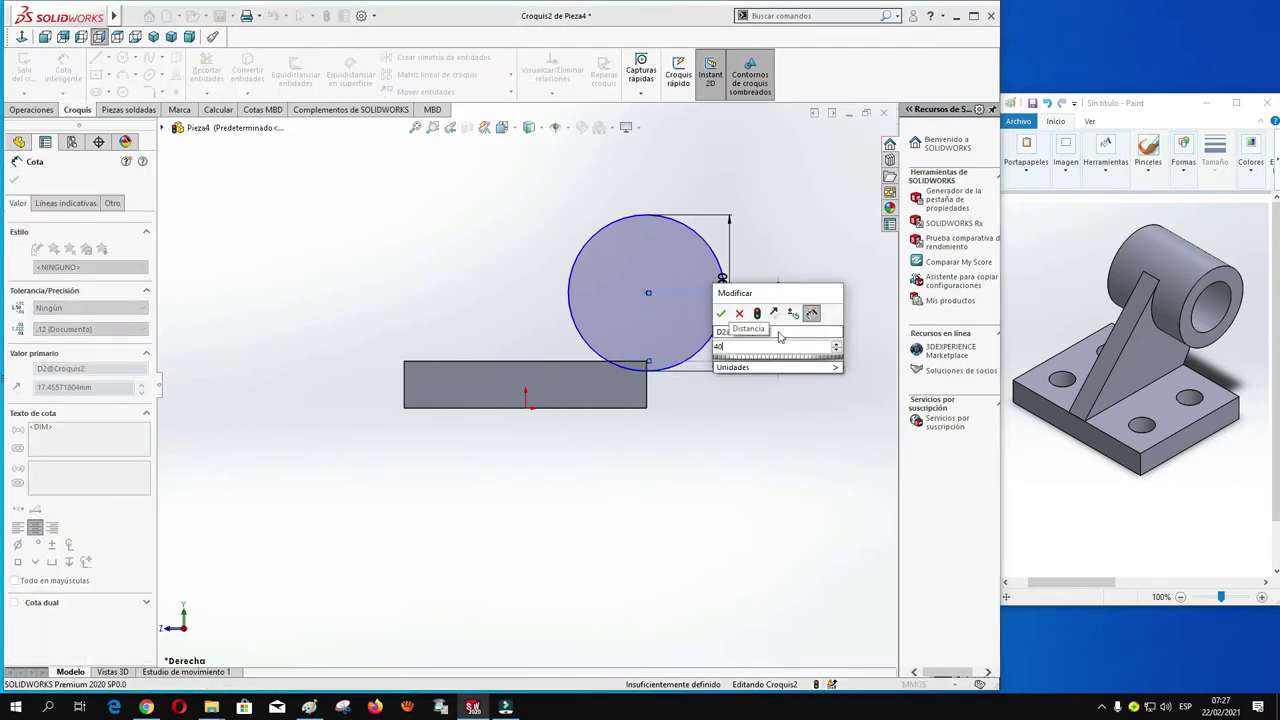
{"action": "key", "text": "Return"}
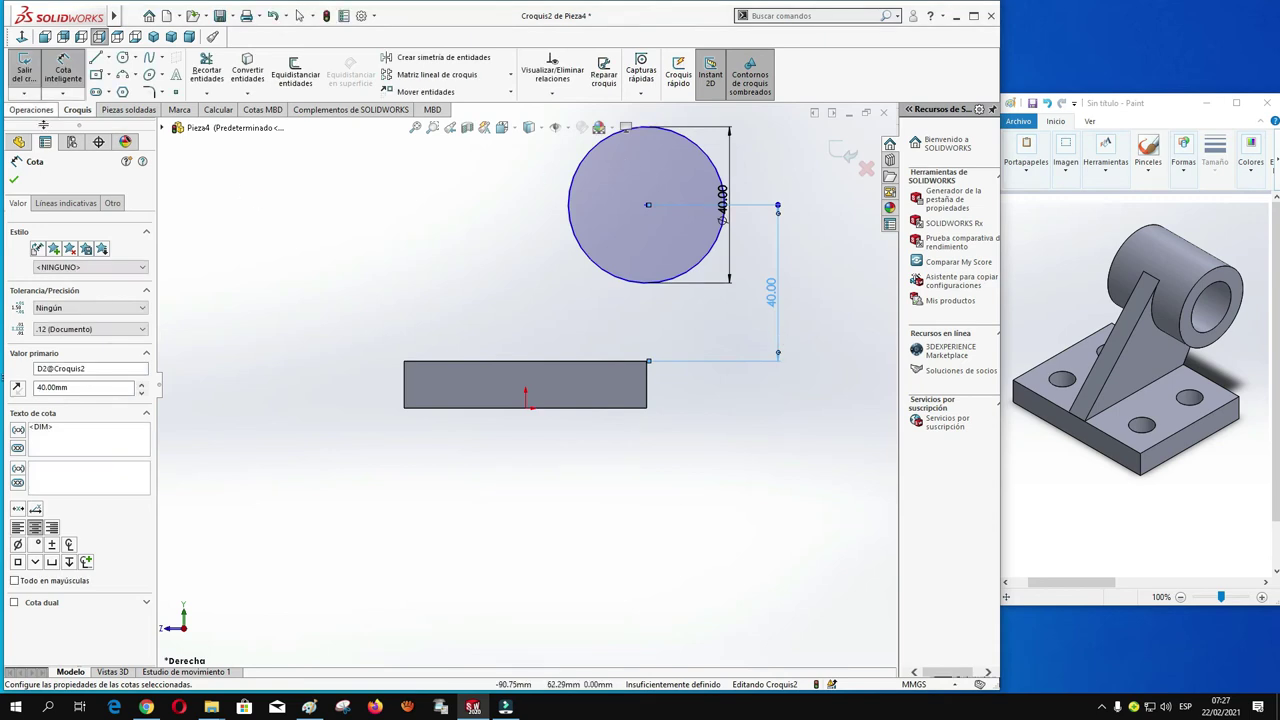
{"action": "left_click", "coordinate": [14, 179]}
Draw two lines from the plate's top corners running tangent to the circle.
{"action": "scroll", "coordinate": [520, 271], "scroll_direction": "up", "scroll_amount": 2}
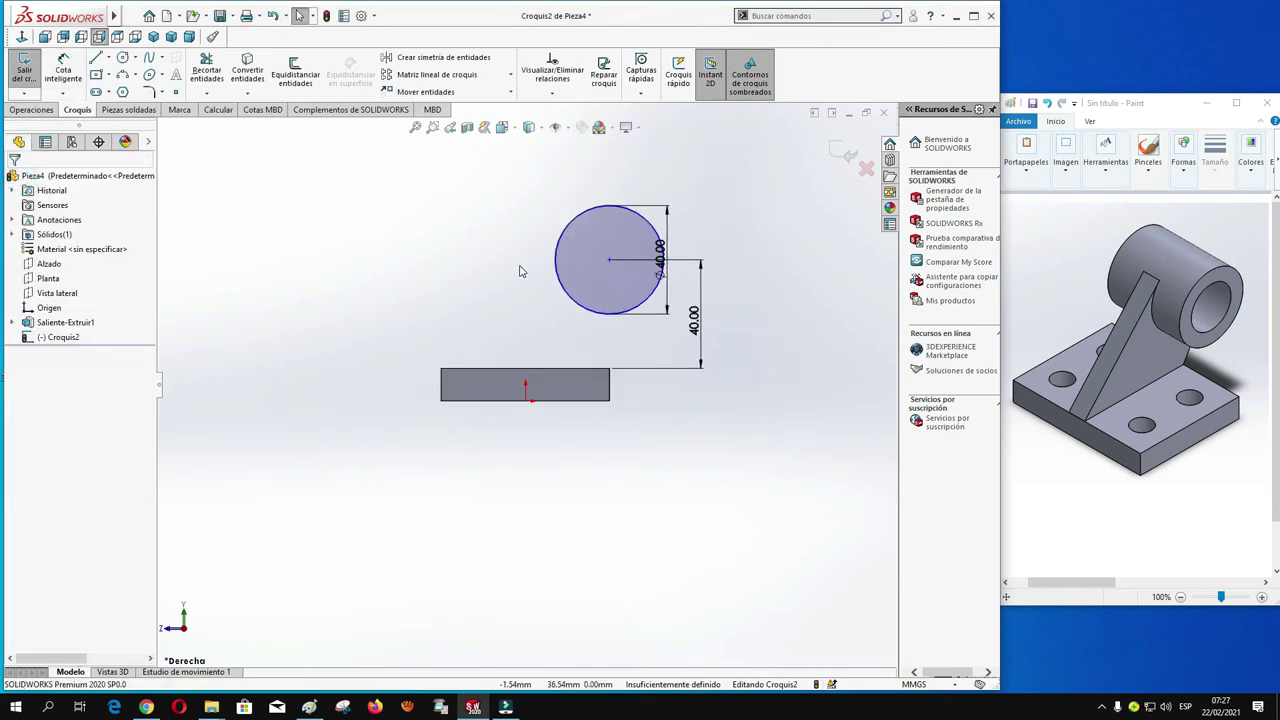
{"action": "left_click", "coordinate": [96, 58]}
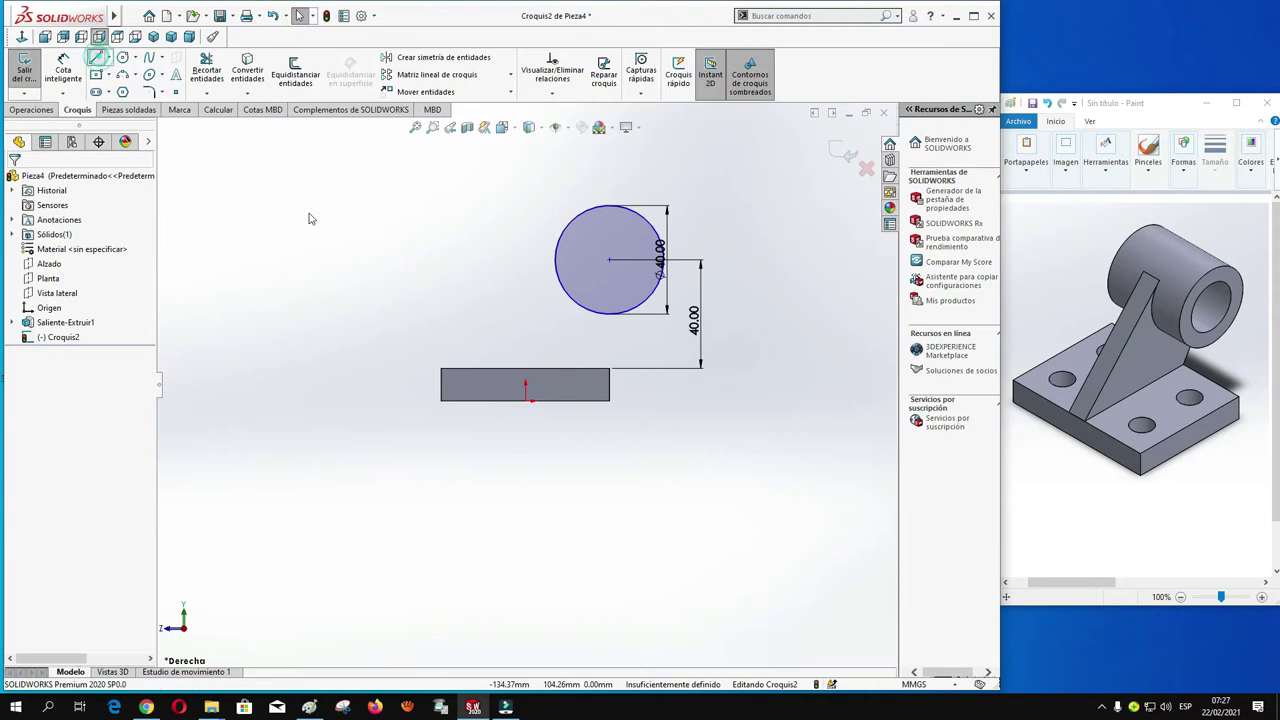
{"action": "left_click", "coordinate": [441, 368]}
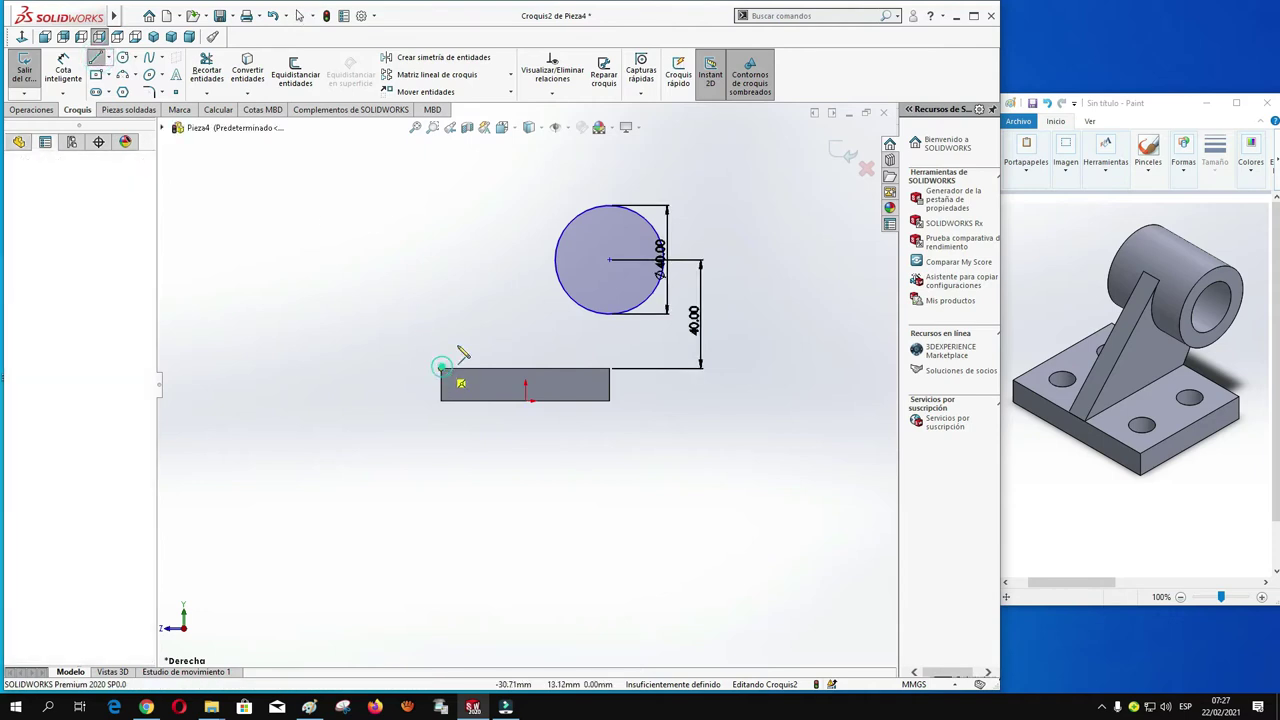
{"action": "left_click", "coordinate": [571, 231]}
{"action": "left_click", "coordinate": [571, 231]}
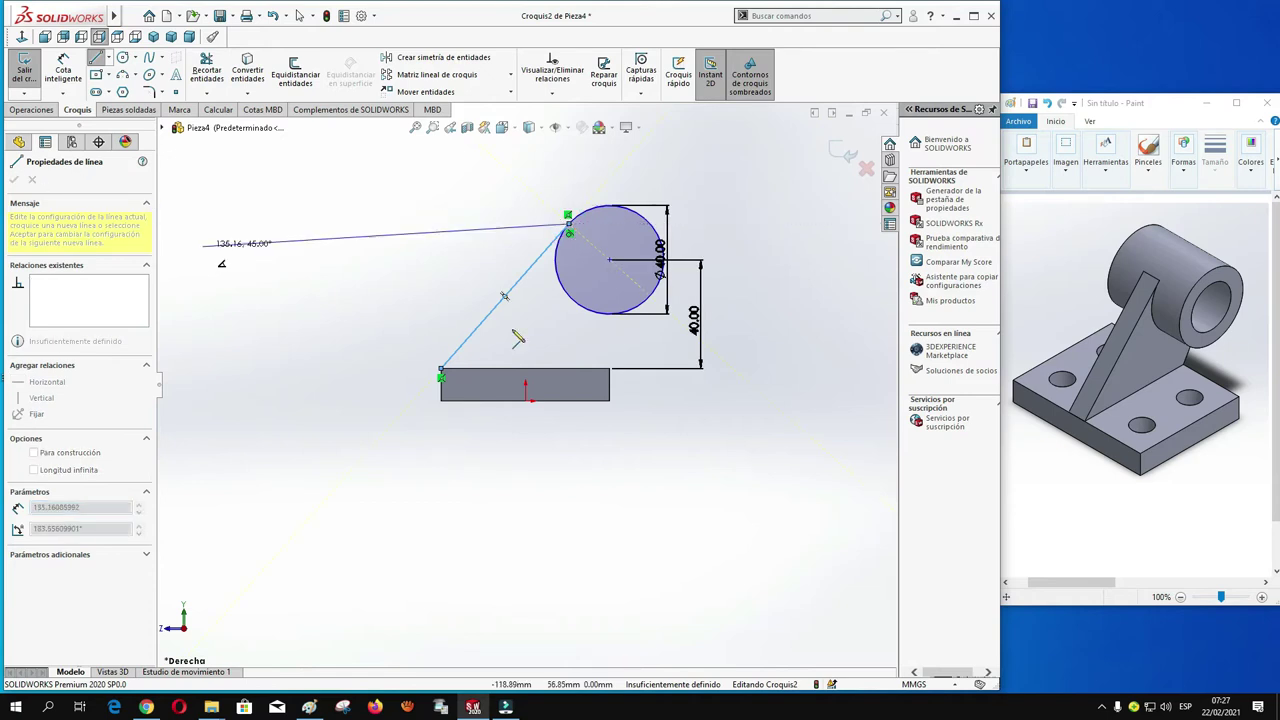
{"action": "key", "text": "Escape"}
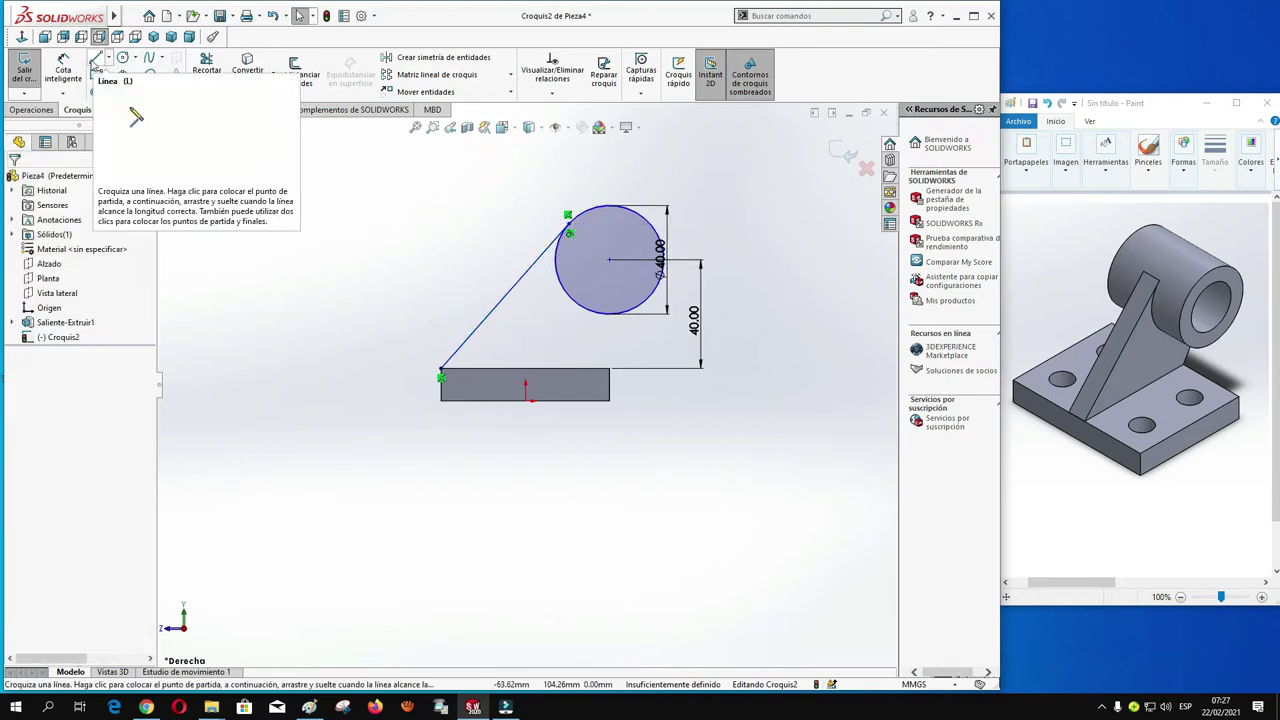
{"action": "left_click", "coordinate": [96, 57]}
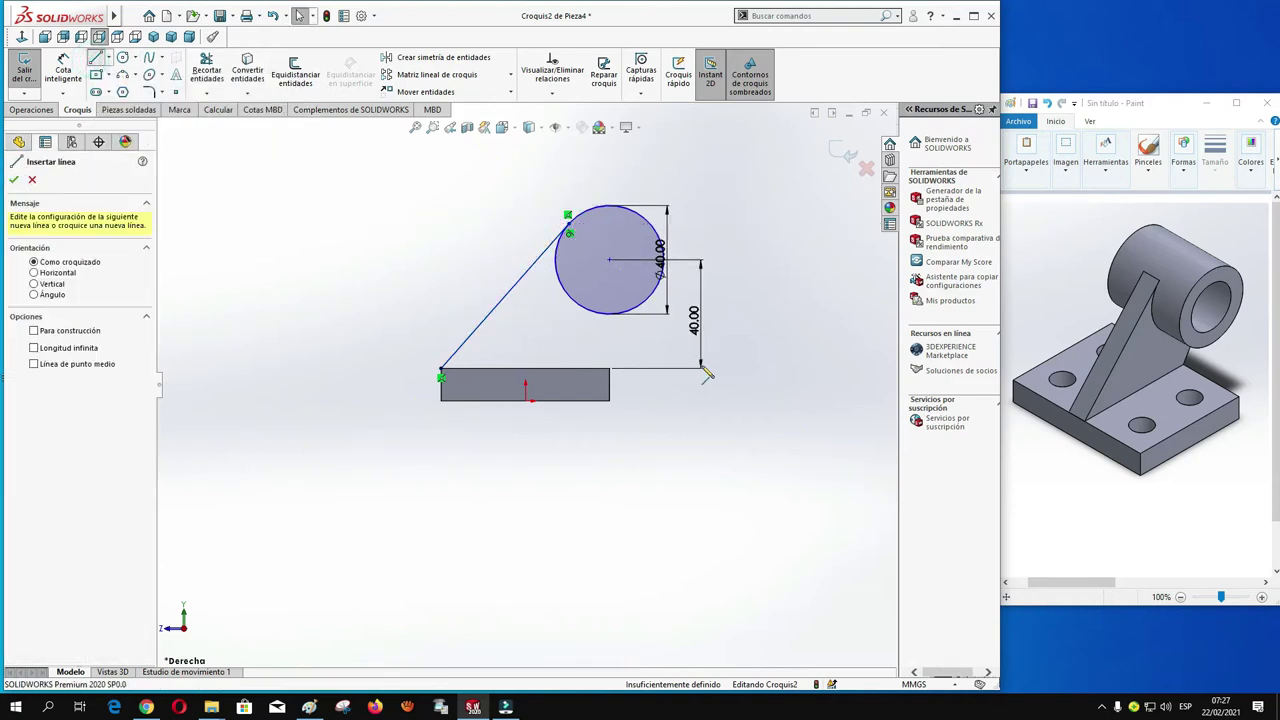
{"action": "left_click", "coordinate": [609, 369]}
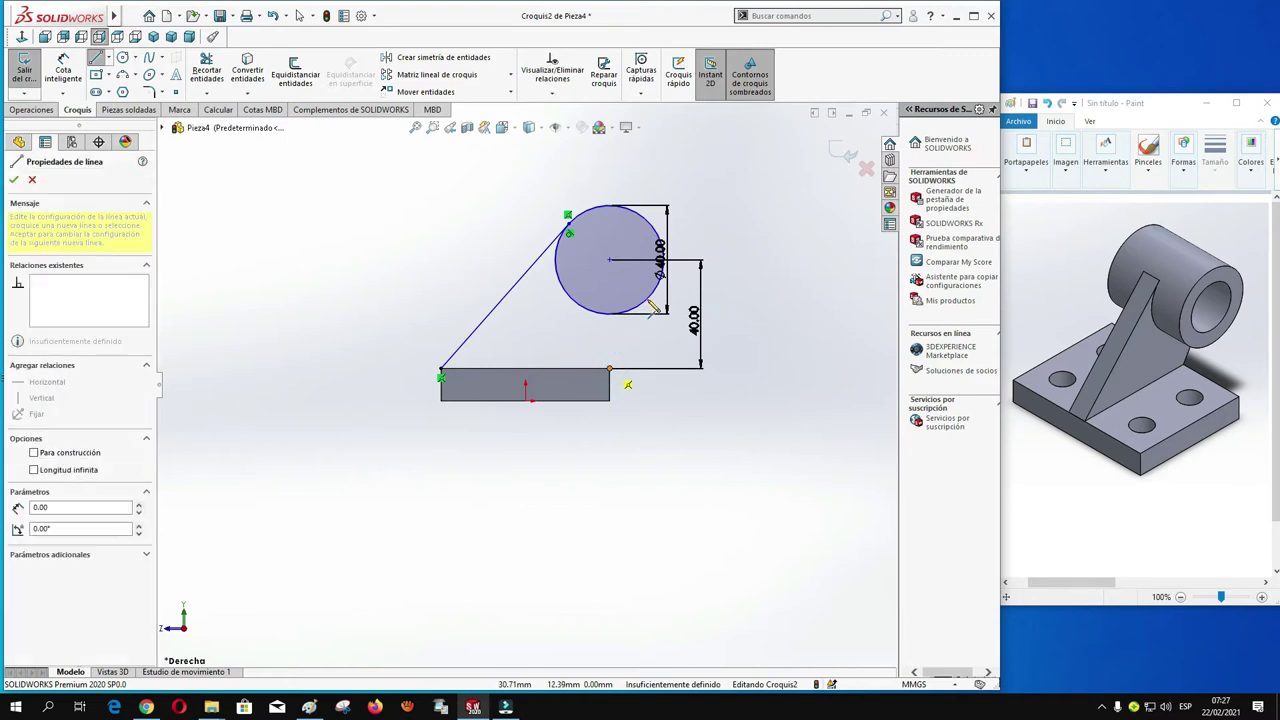
{"action": "left_click", "coordinate": [658, 298]}
{"action": "key", "text": "Escape"}
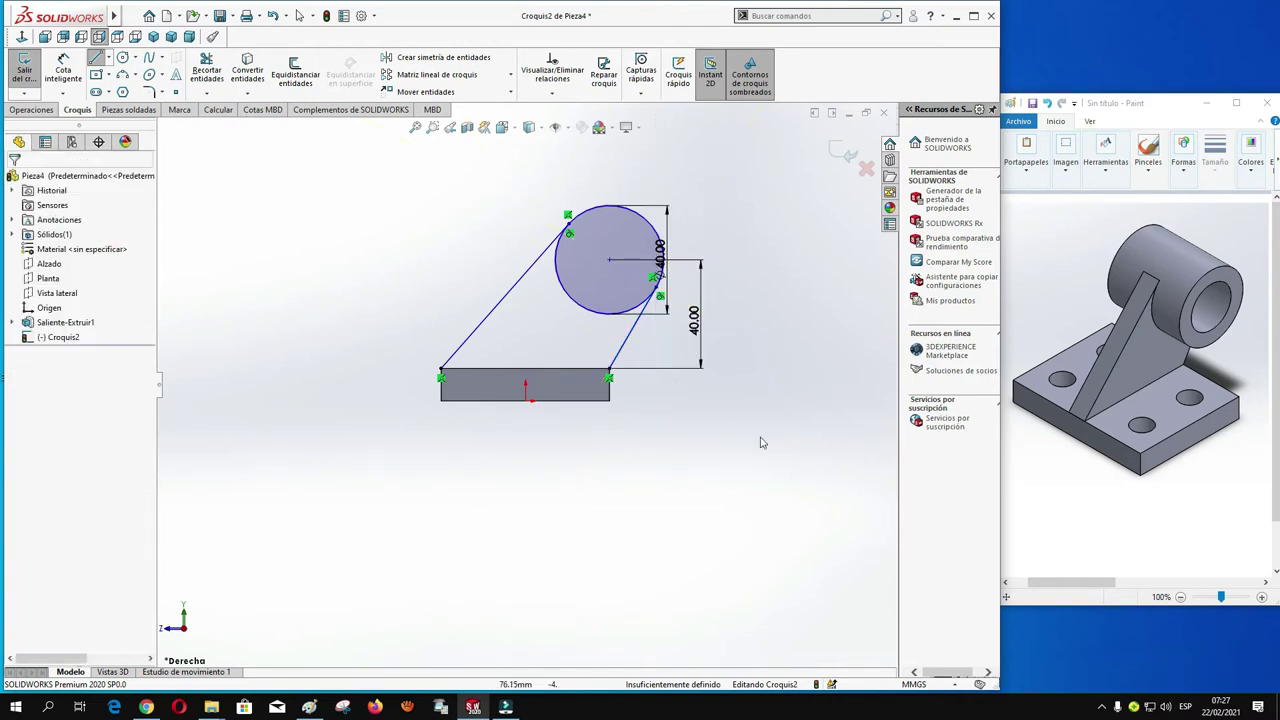
{"action": "key", "text": "Escape"}
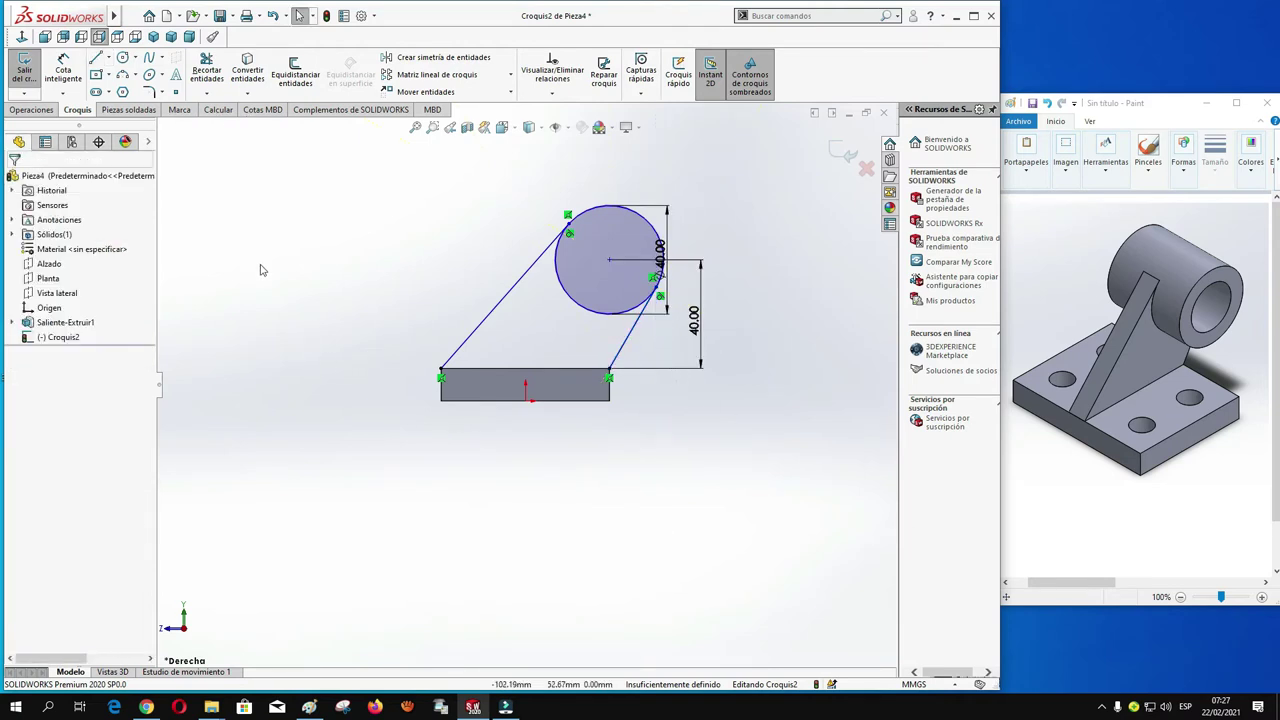
Join the plate's top corners with a base line and trim away the circle's upper arc.
{"action": "left_click", "coordinate": [96, 57]}
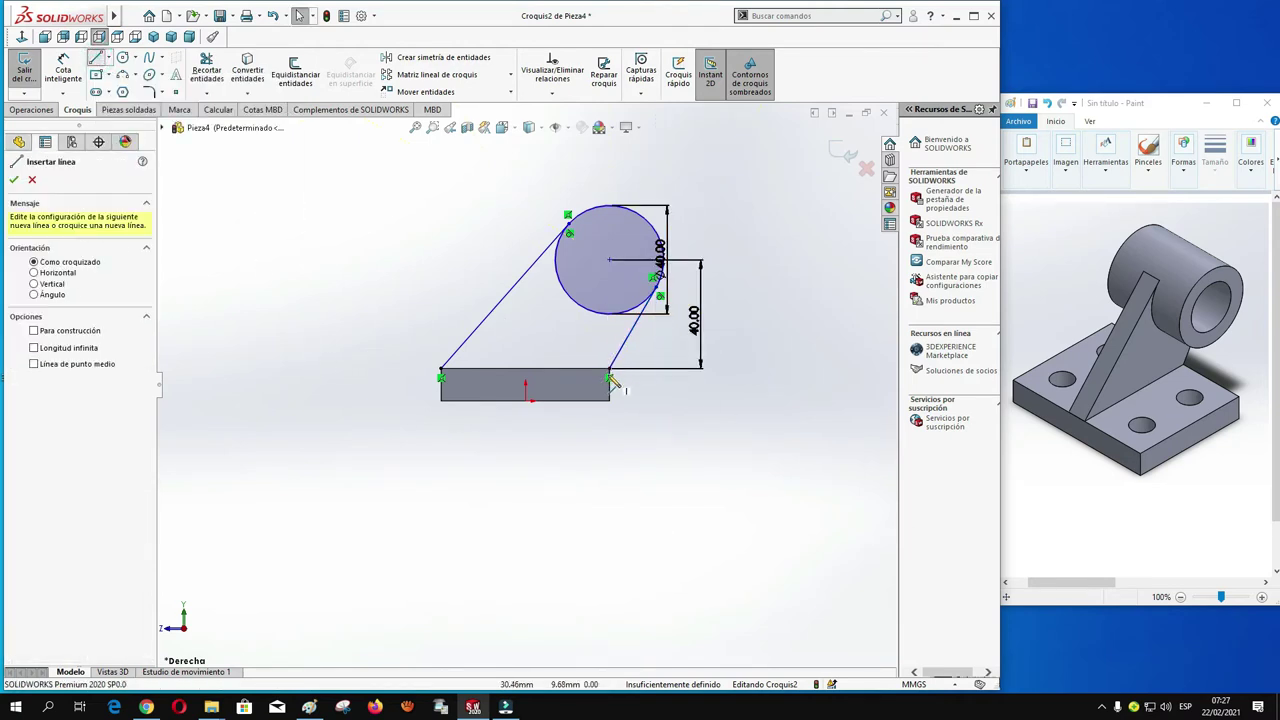
{"action": "left_click", "coordinate": [609, 369]}
{"action": "left_click", "coordinate": [441, 369]}
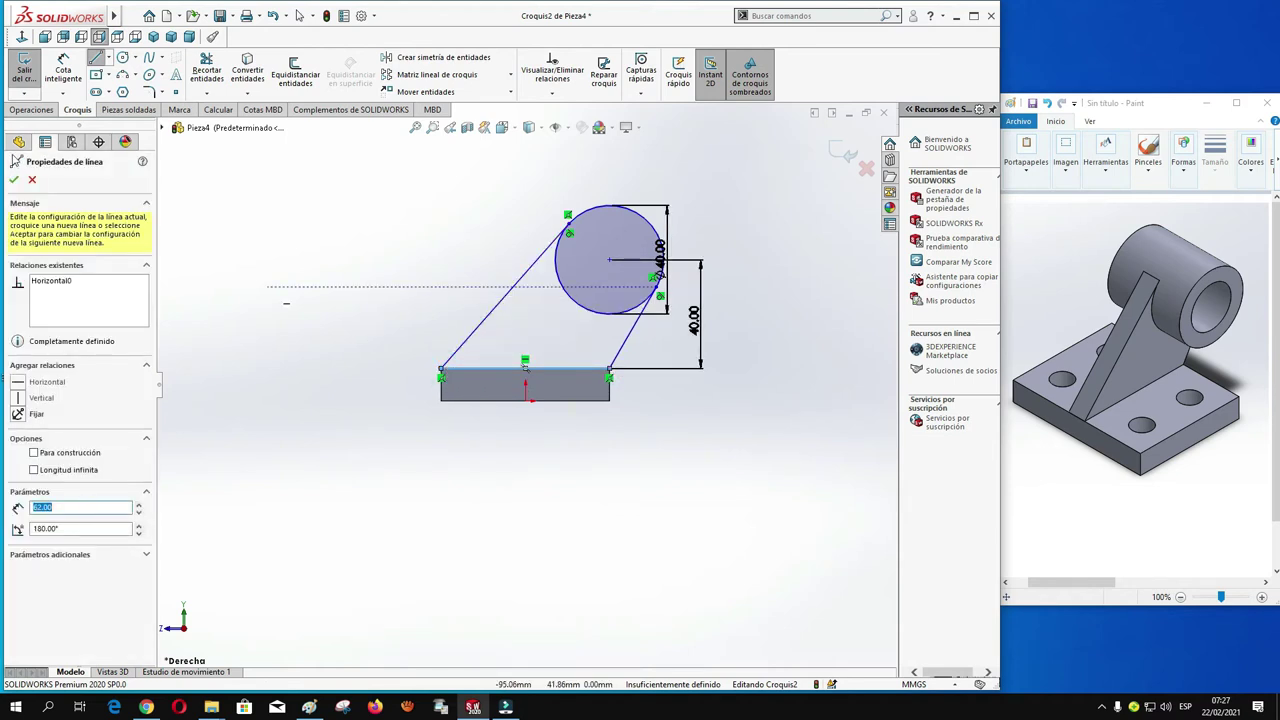
{"action": "left_click", "coordinate": [14, 179]}
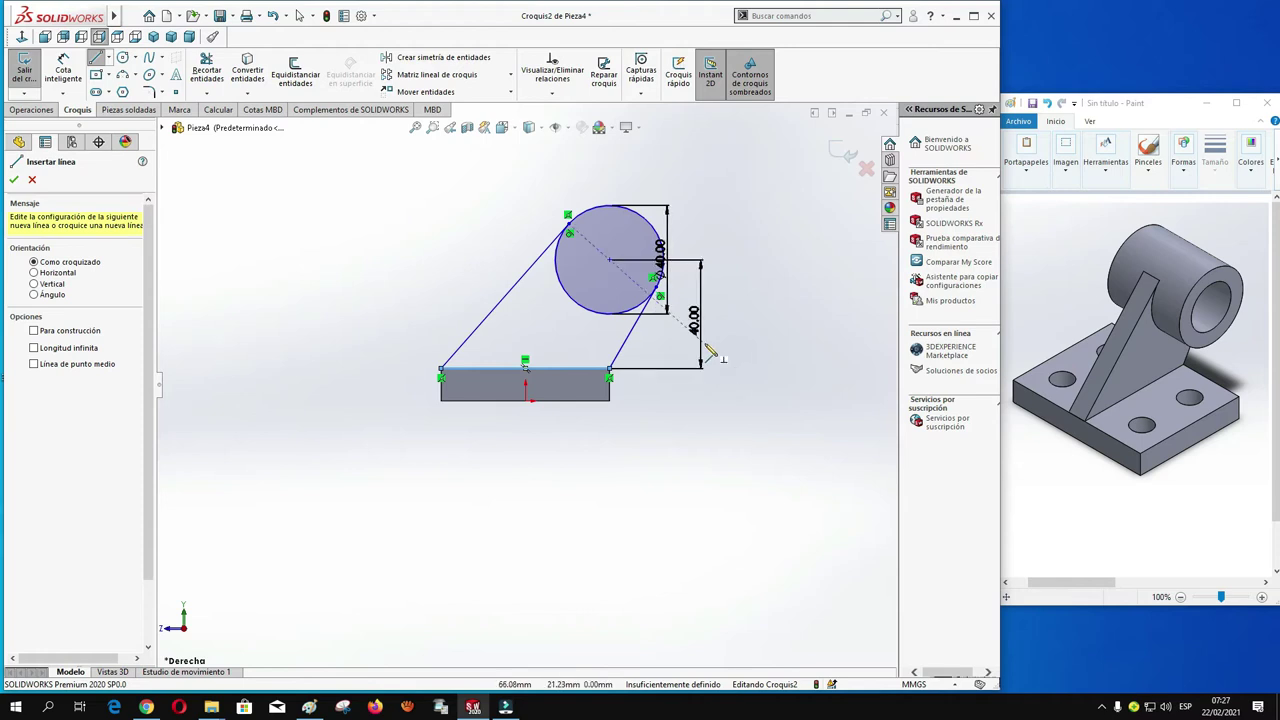
{"action": "key", "text": "Escape"}
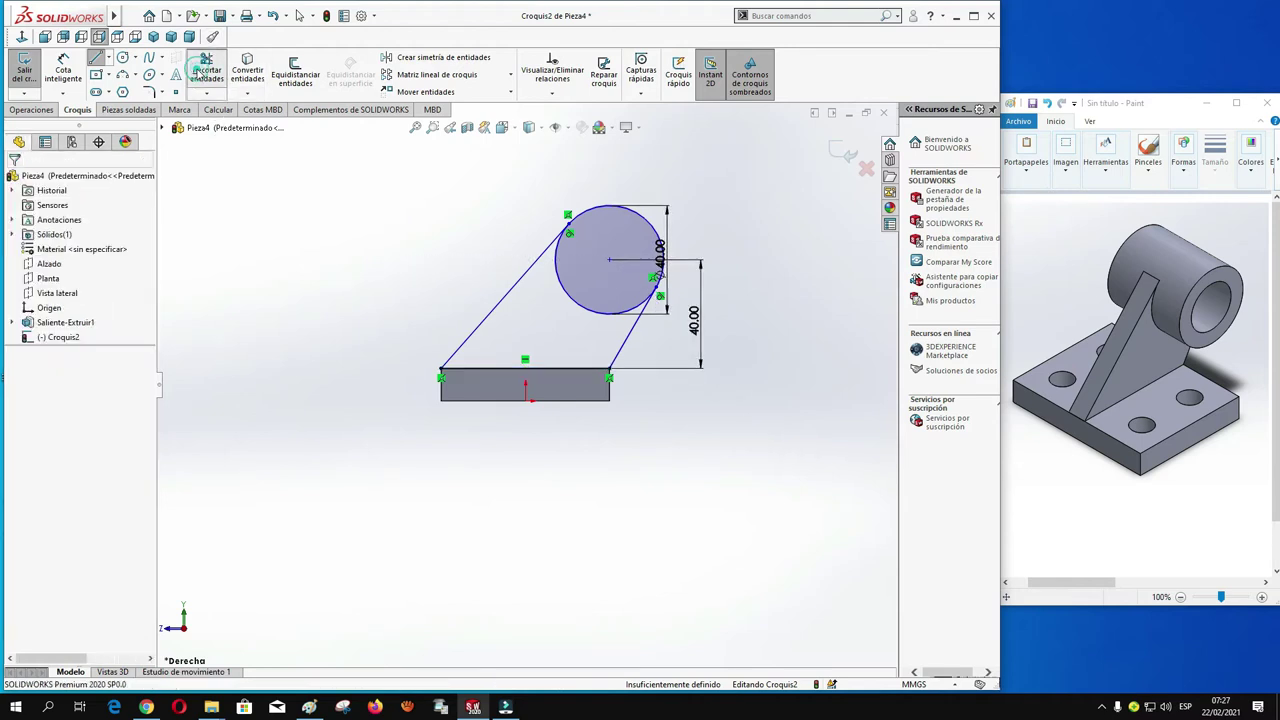
{"action": "left_click", "coordinate": [205, 72]}
{"action": "left_click_drag", "start_coordinate": [600, 178], "coordinate": [601, 250]}
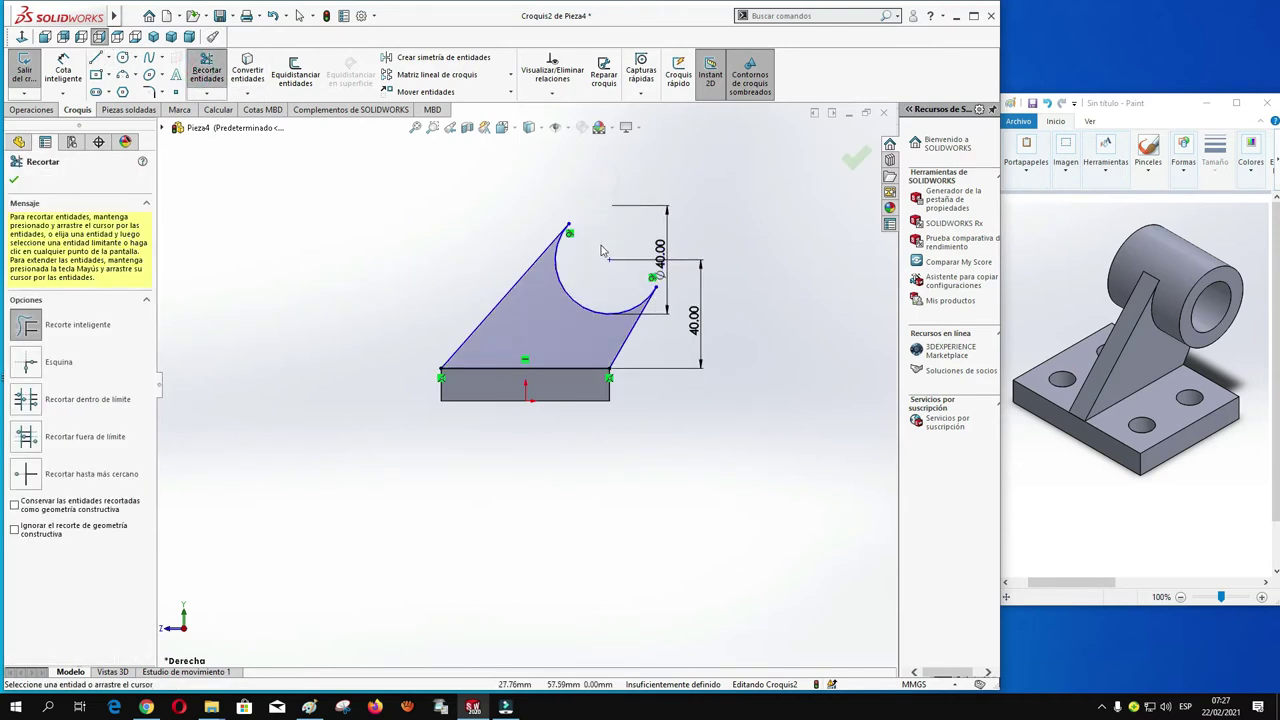
{"action": "left_click", "coordinate": [14, 179]}
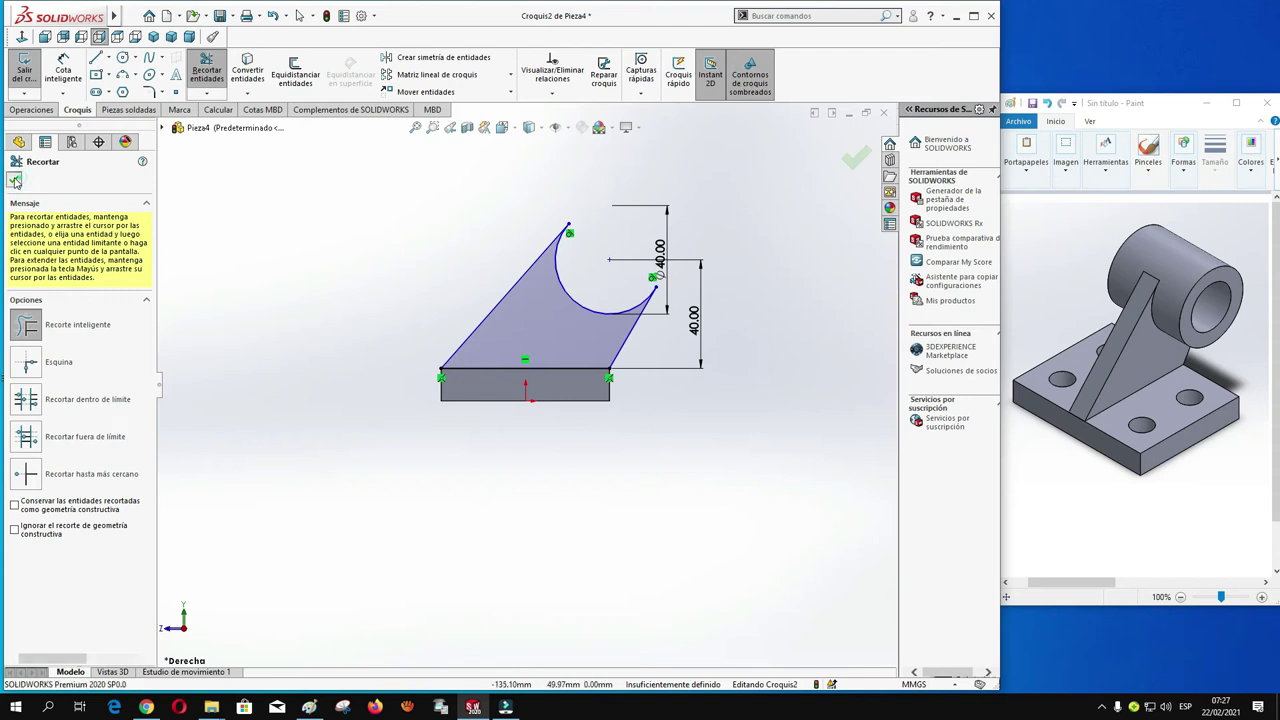
Extrude the rib profile 10 mm mid-plane with Fusionar resultado unchecked, keeping it a separate body.
{"action": "left_click", "coordinate": [31, 110]}
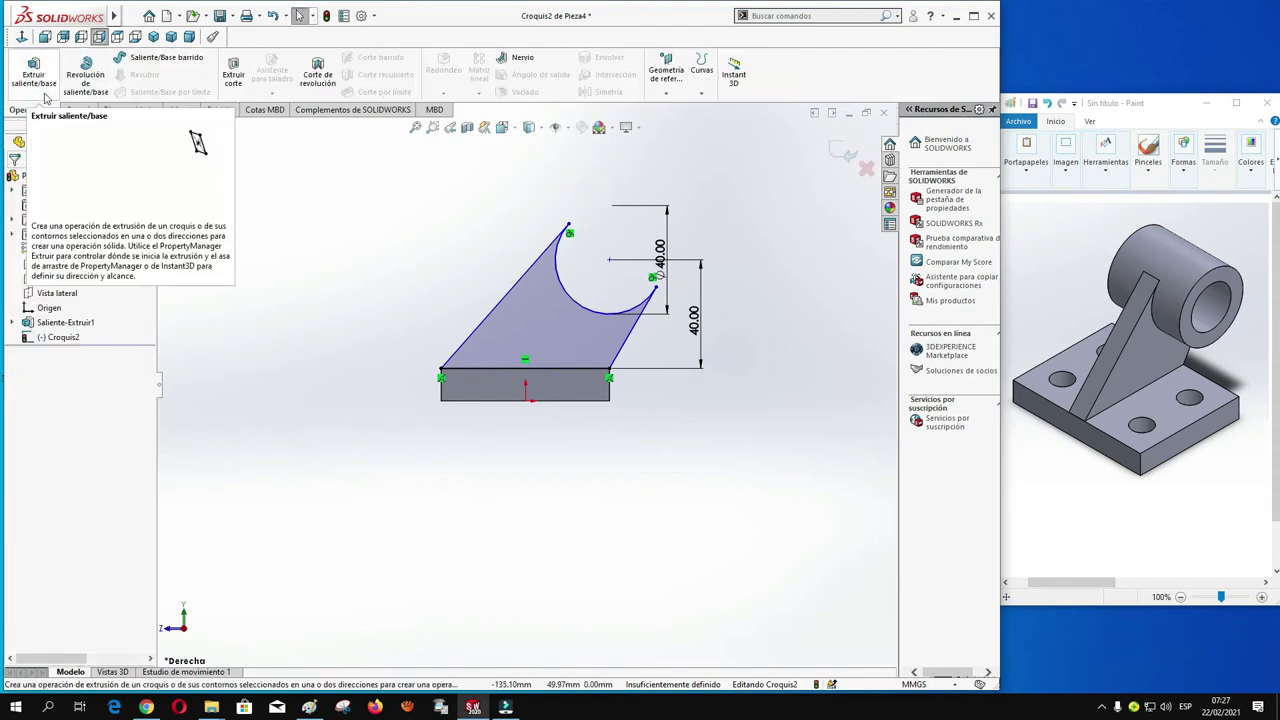
{"action": "left_click", "coordinate": [34, 75]}
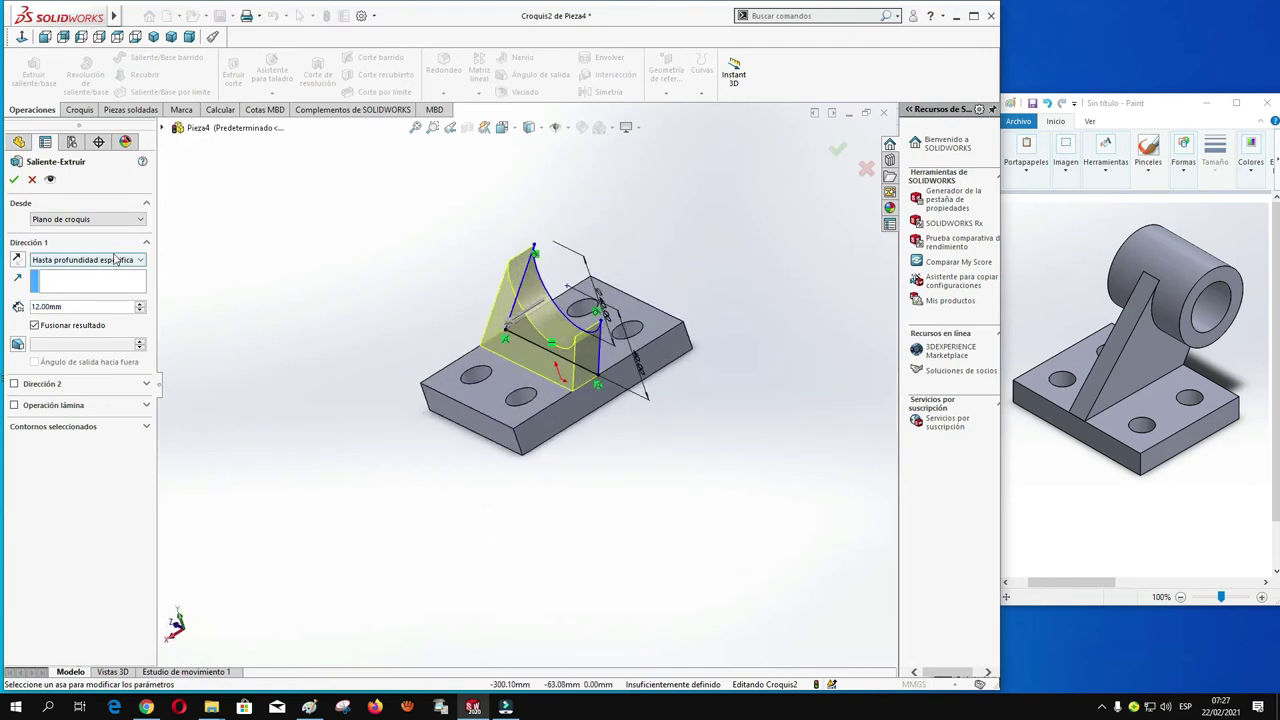
{"action": "left_click", "coordinate": [140, 262]}
{"action": "left_click", "coordinate": [65, 328]}
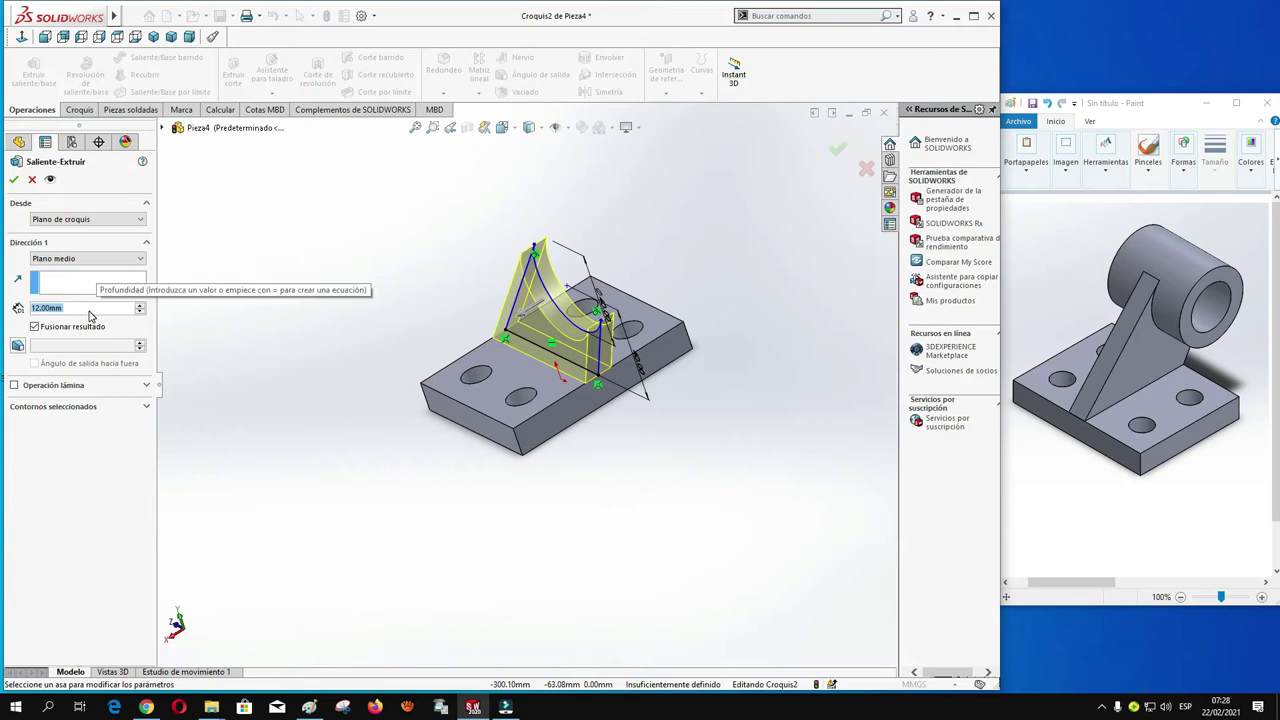
{"action": "left_click", "coordinate": [86, 309]}
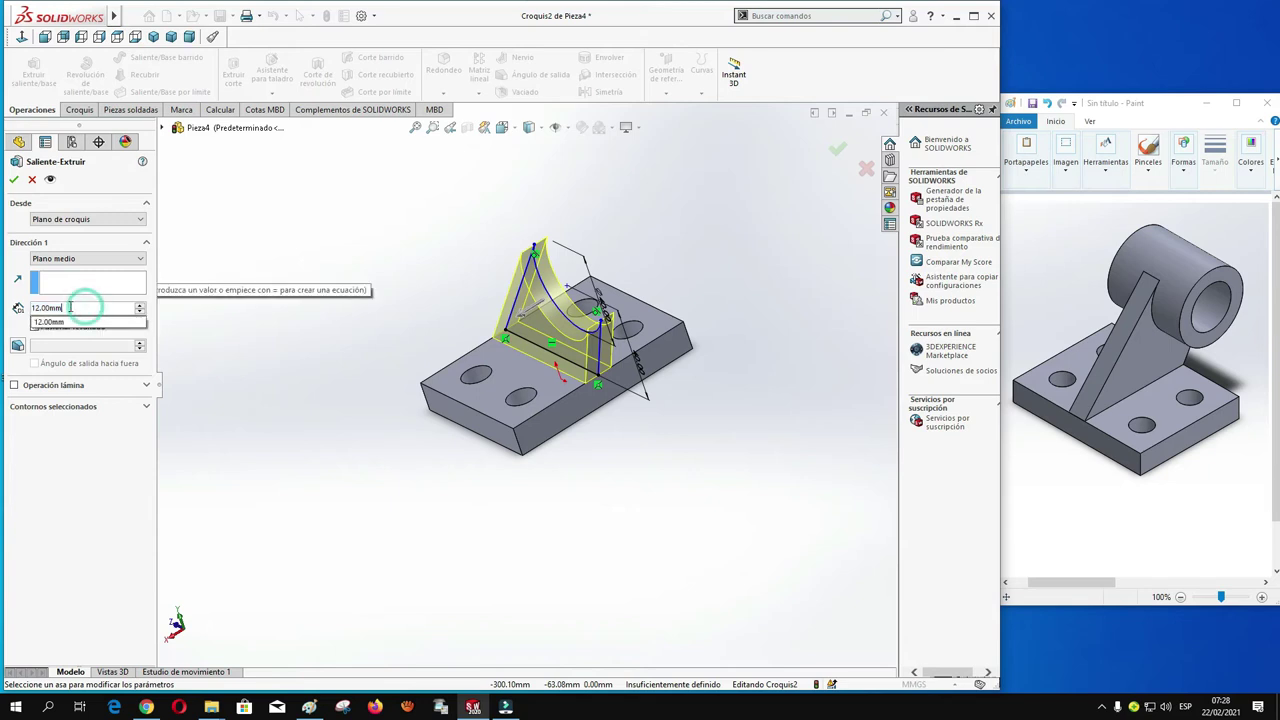
{"action": "type", "text": "10"}
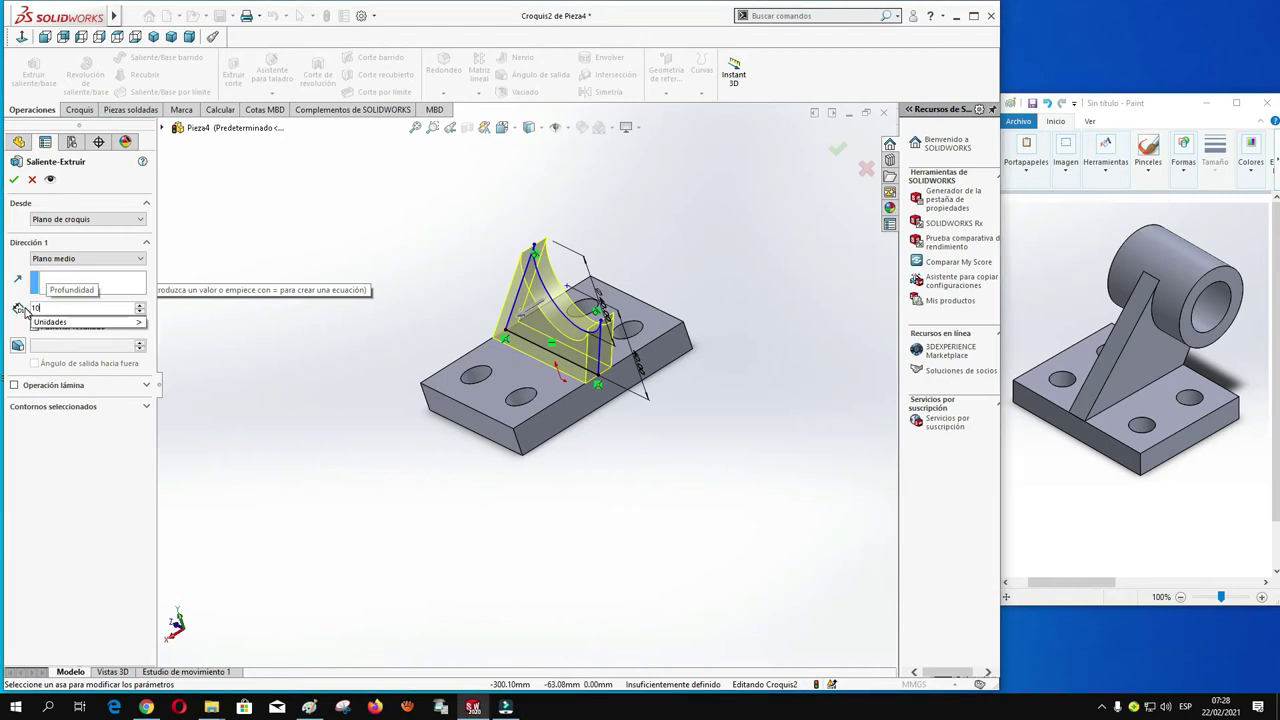
{"action": "key", "text": "Return"}
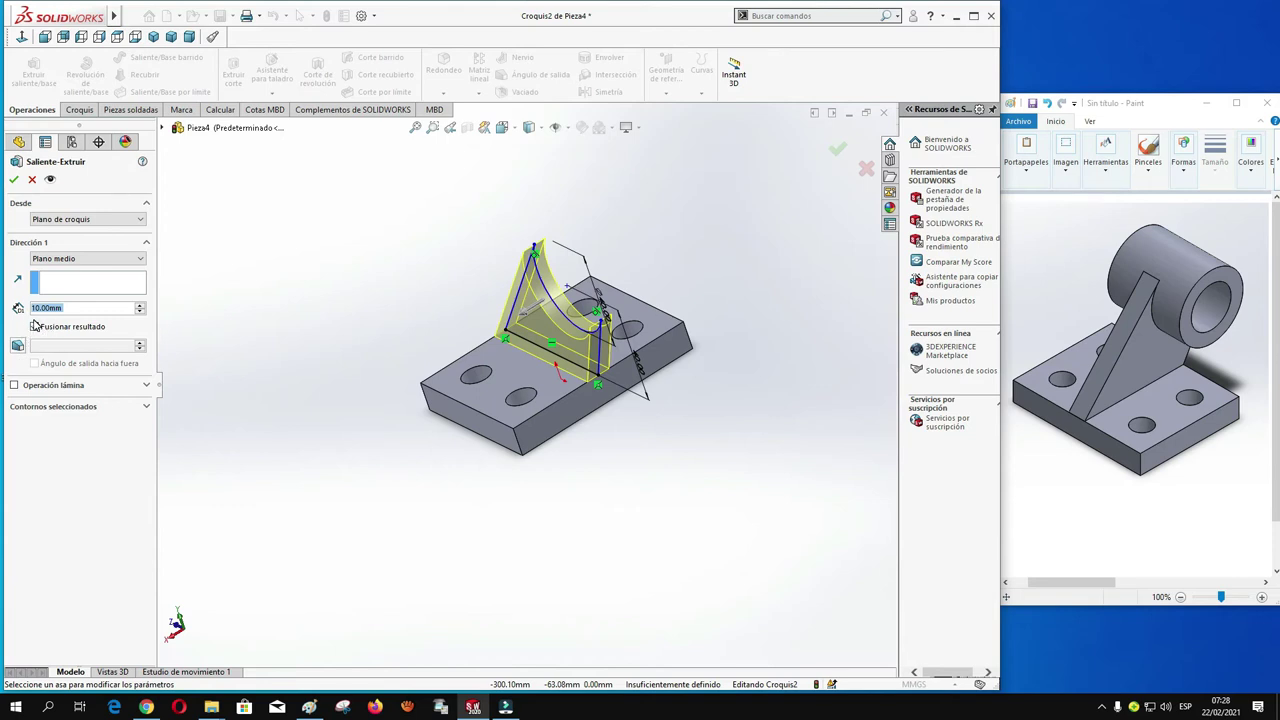
{"action": "left_click", "coordinate": [35, 328]}
{"action": "left_click", "coordinate": [15, 180]}
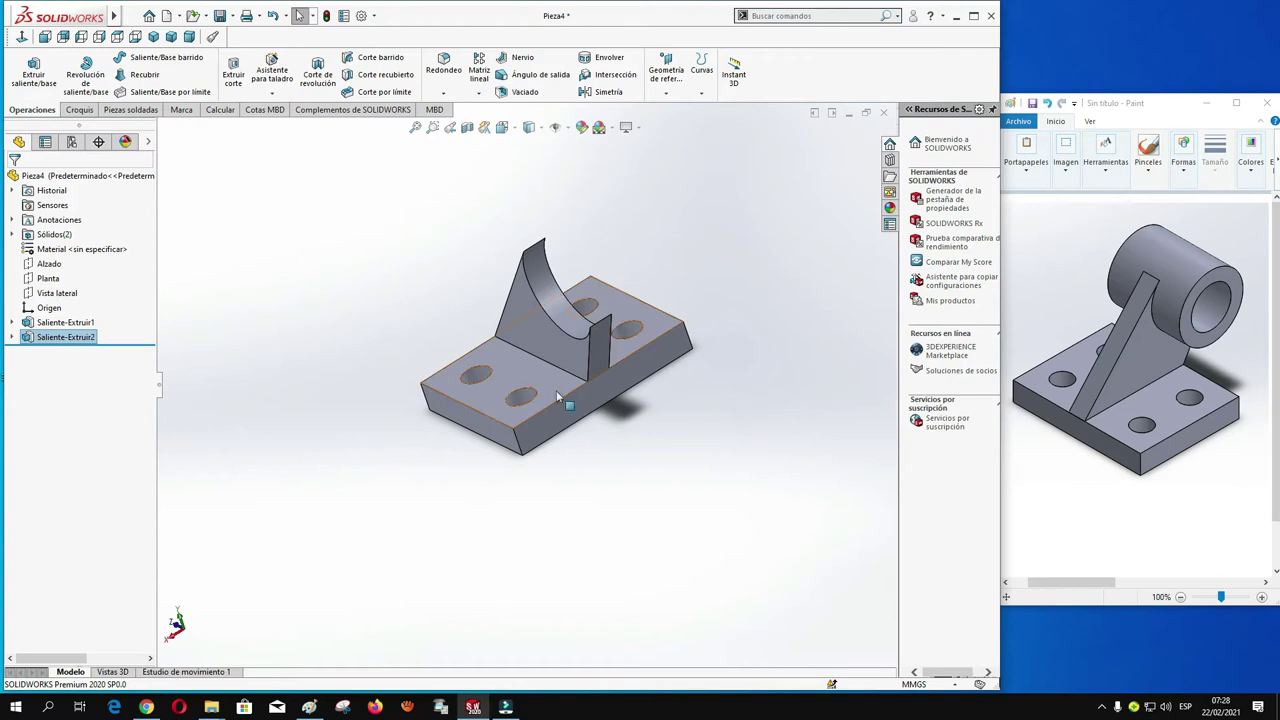
Inspect the base plate and rib faces, and check both bodies under Sólidos(2).
{"action": "left_click", "coordinate": [523, 374]}
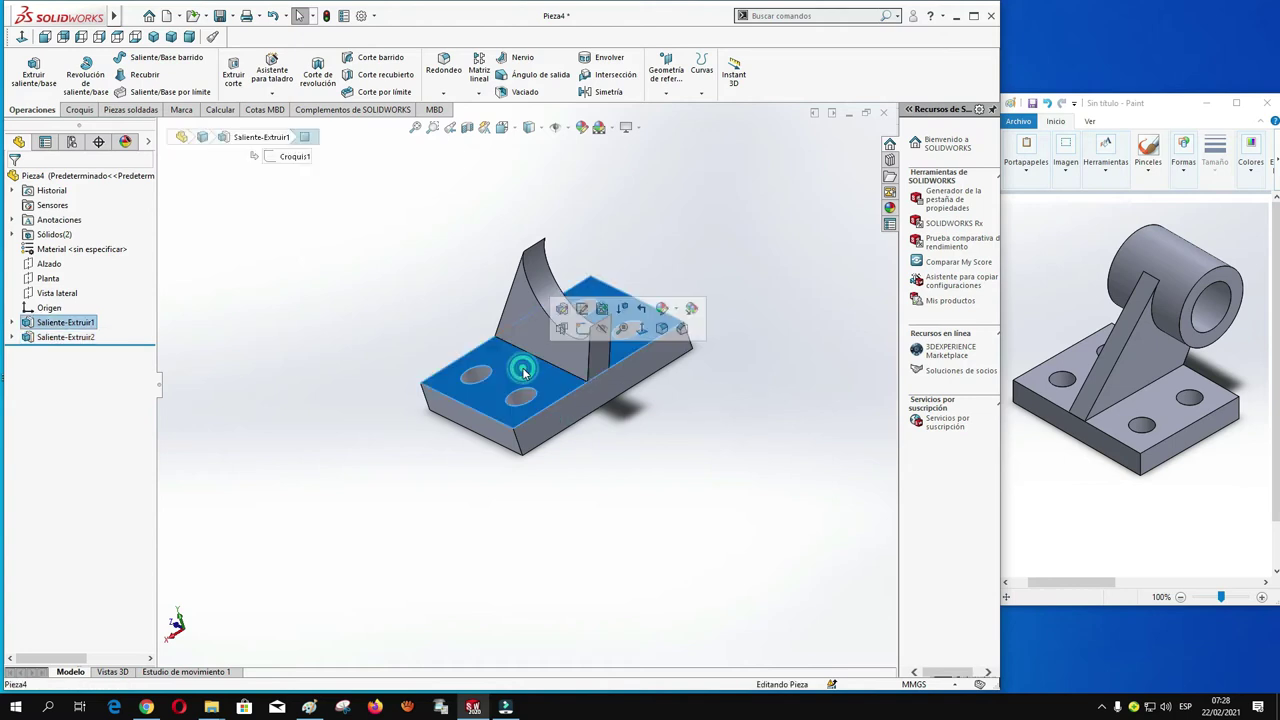
{"action": "left_click", "coordinate": [537, 328]}
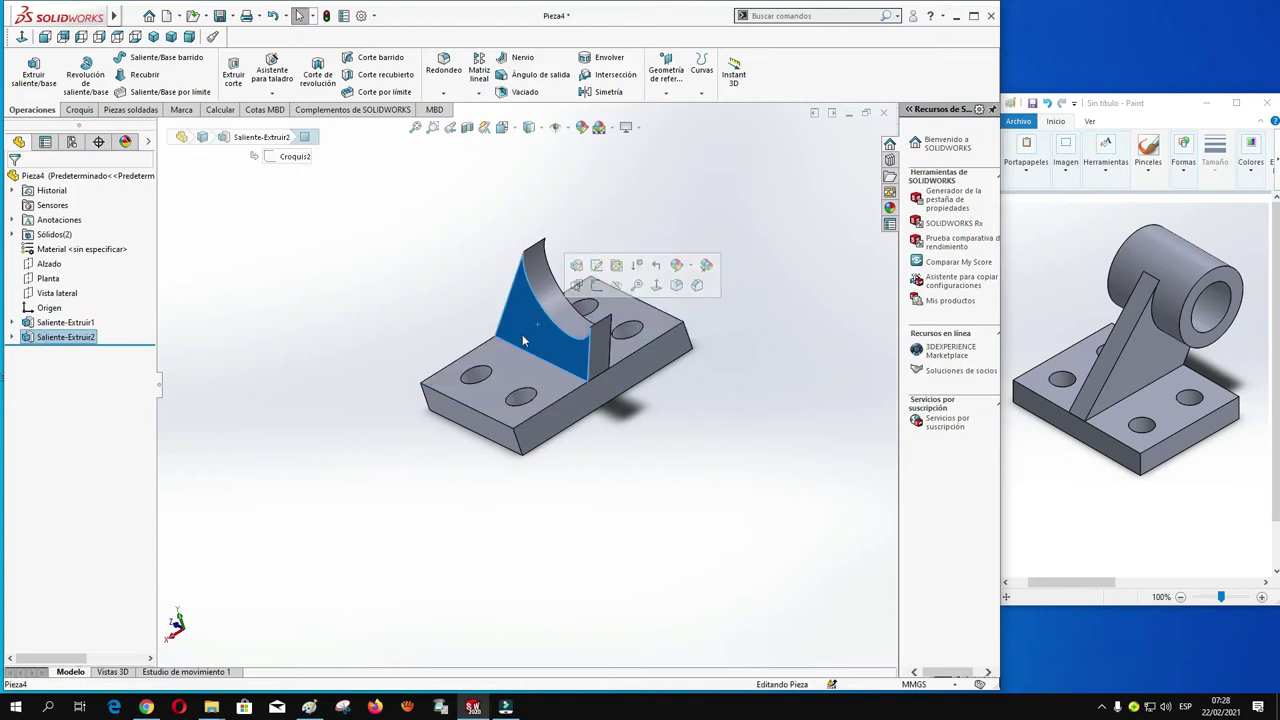
{"action": "left_click", "coordinate": [505, 366]}
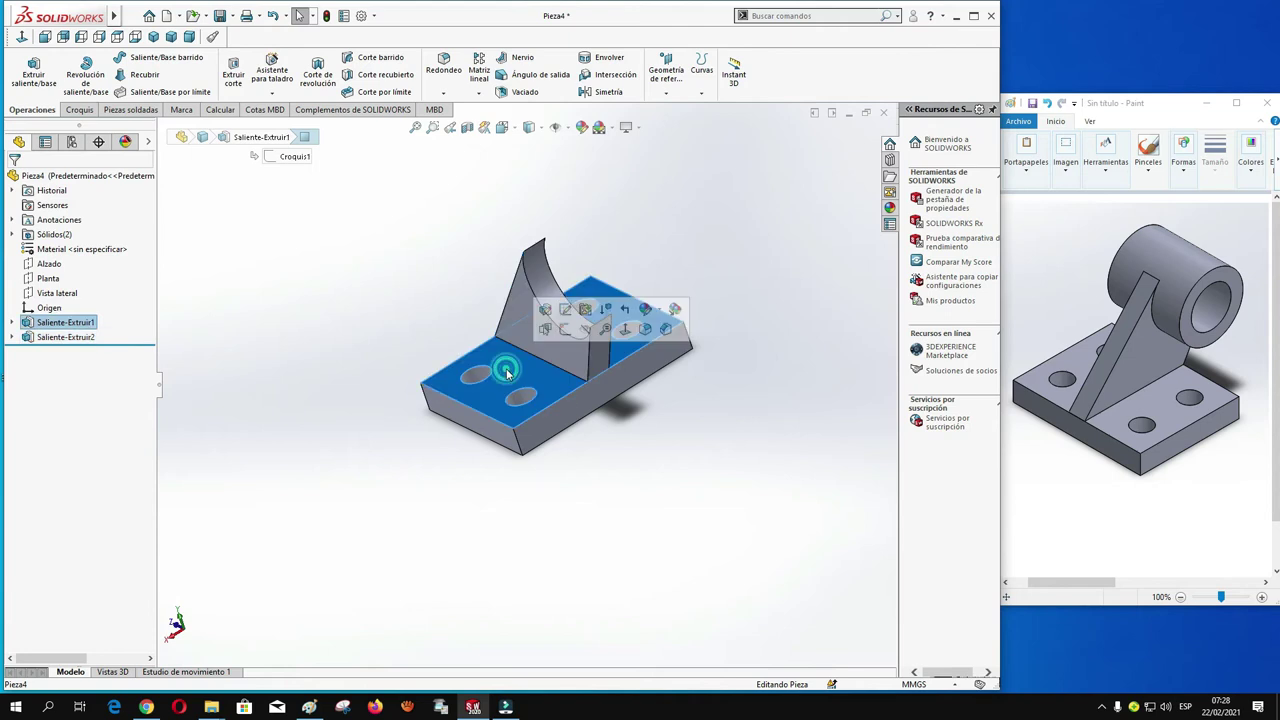
{"action": "left_click", "coordinate": [13, 234]}
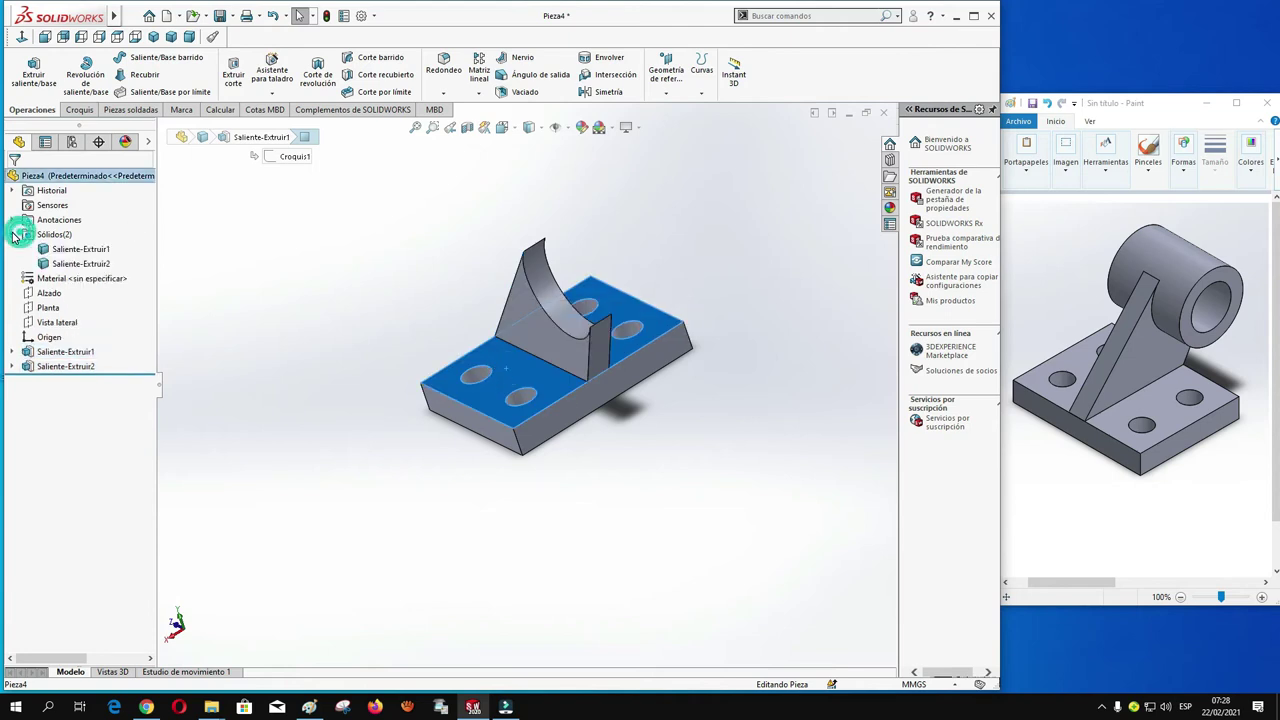
{"action": "left_click", "coordinate": [74, 250]}
{"action": "left_click", "coordinate": [80, 263]}
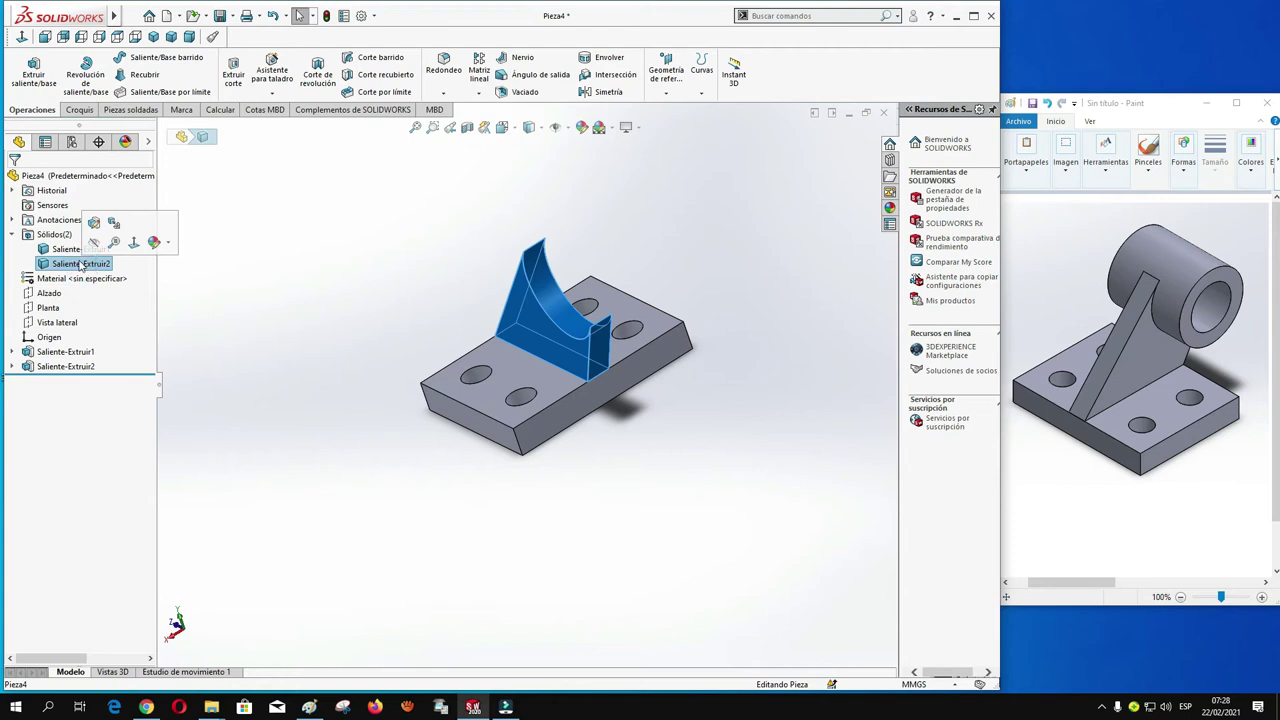
{"action": "left_click", "coordinate": [268, 270]}
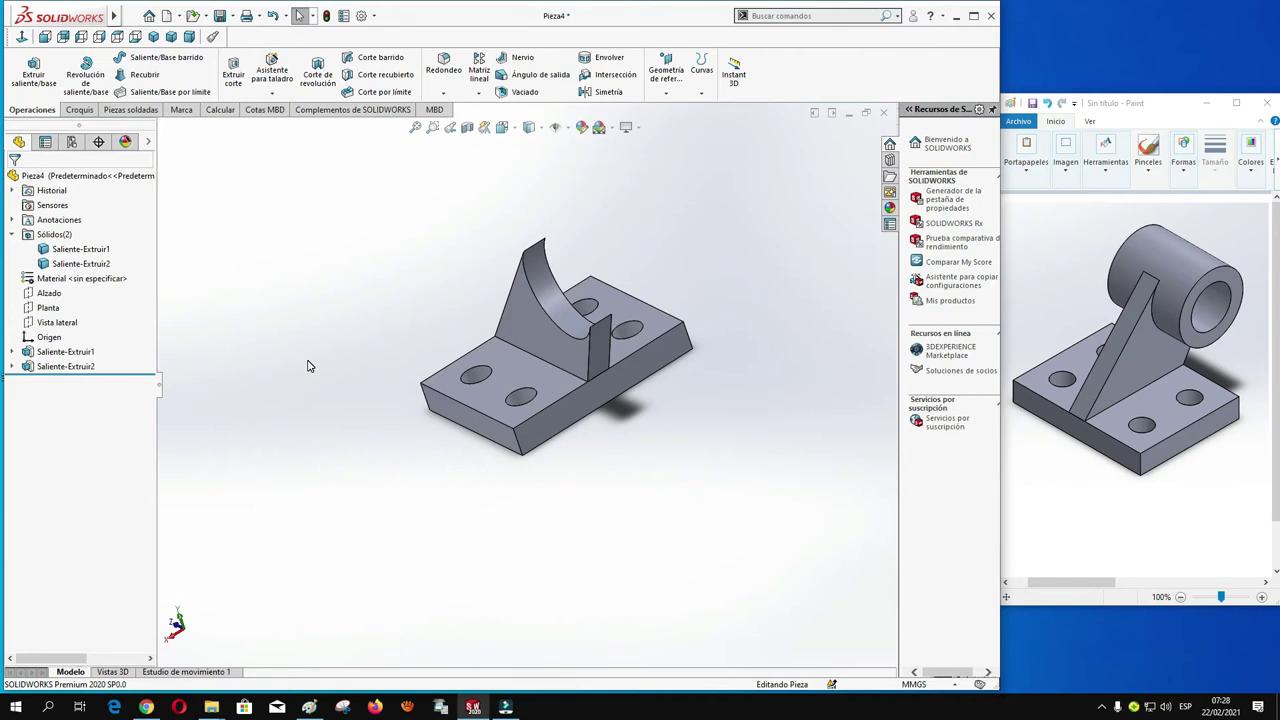
Start a new sketch on the Vista lateral plane.
{"action": "left_click", "coordinate": [55, 322]}
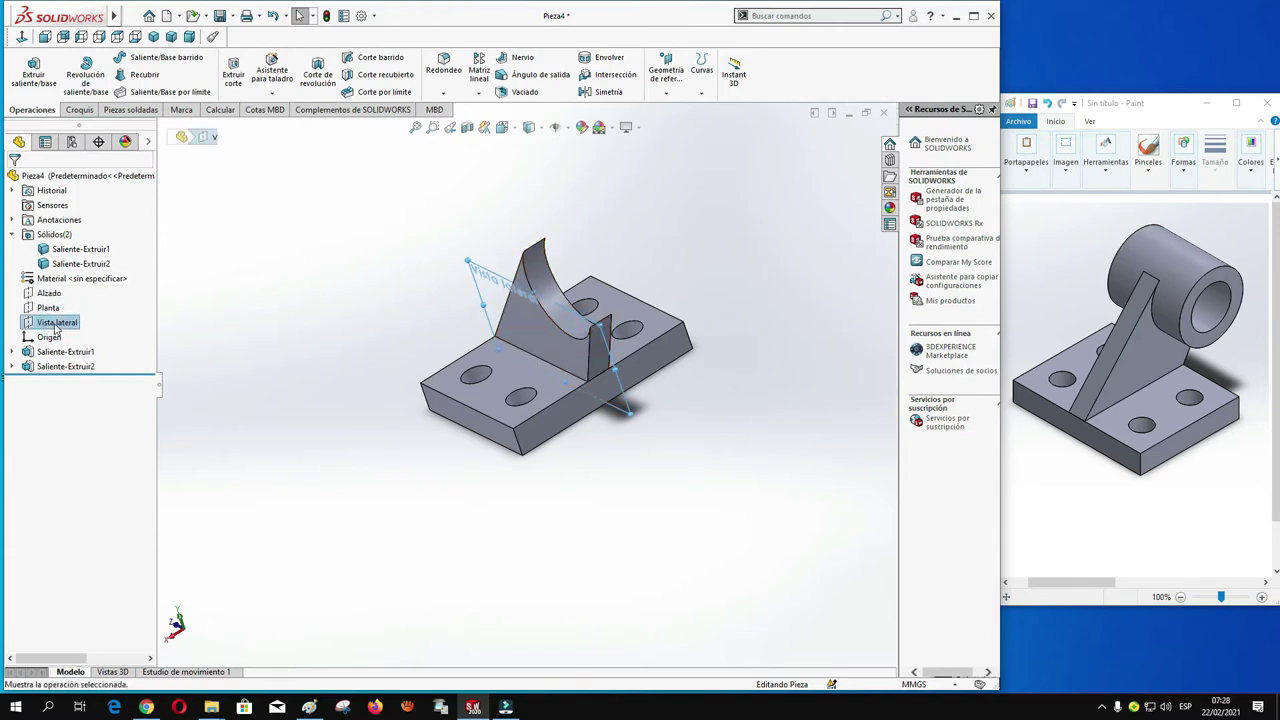
{"action": "left_click", "coordinate": [46, 322]}
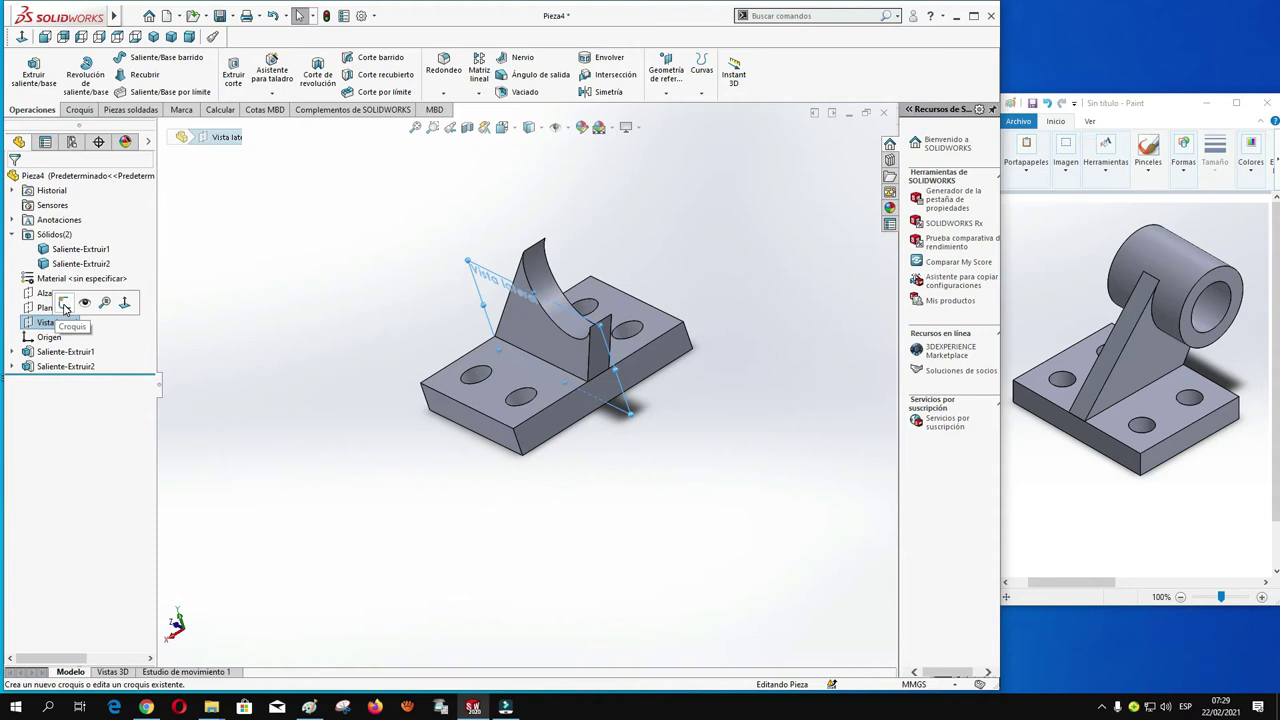
{"action": "left_click", "coordinate": [64, 304]}
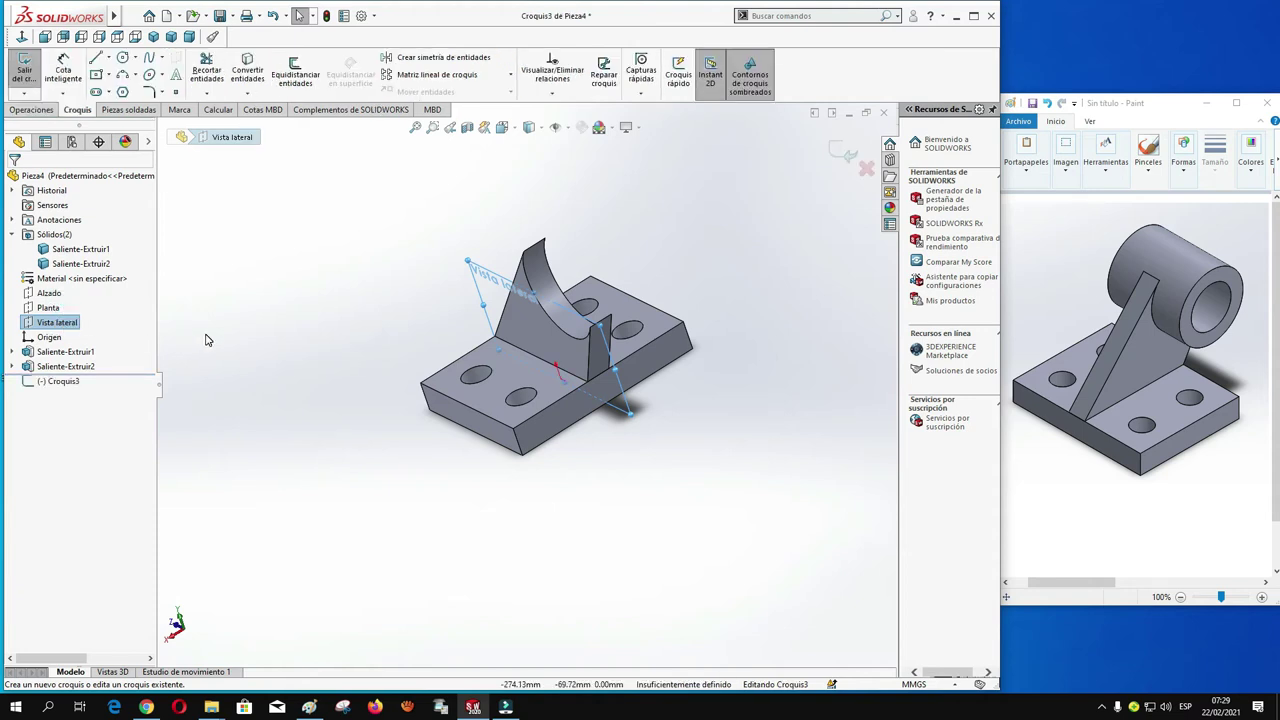
Draw two concentric circles on the rib's arc centre: outer radius 20, smaller inner circle.
{"action": "key", "text": "ctrl+8"}
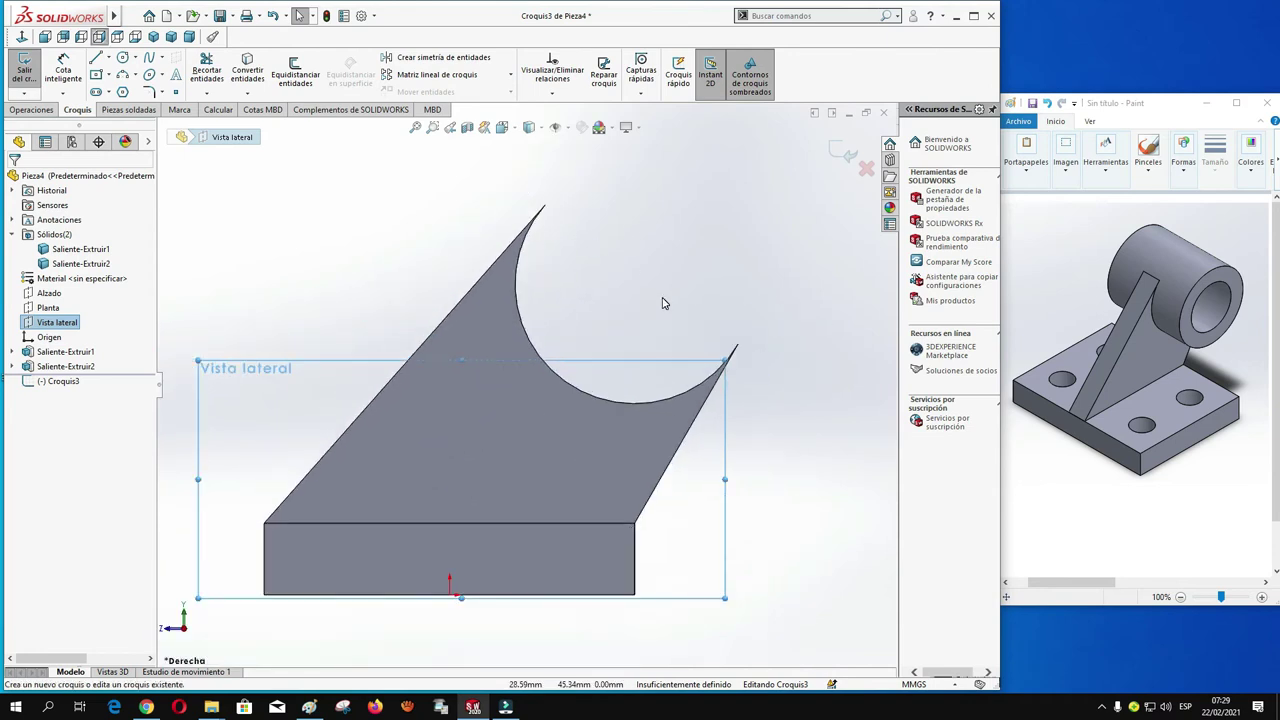
{"action": "left_click", "coordinate": [122, 58]}
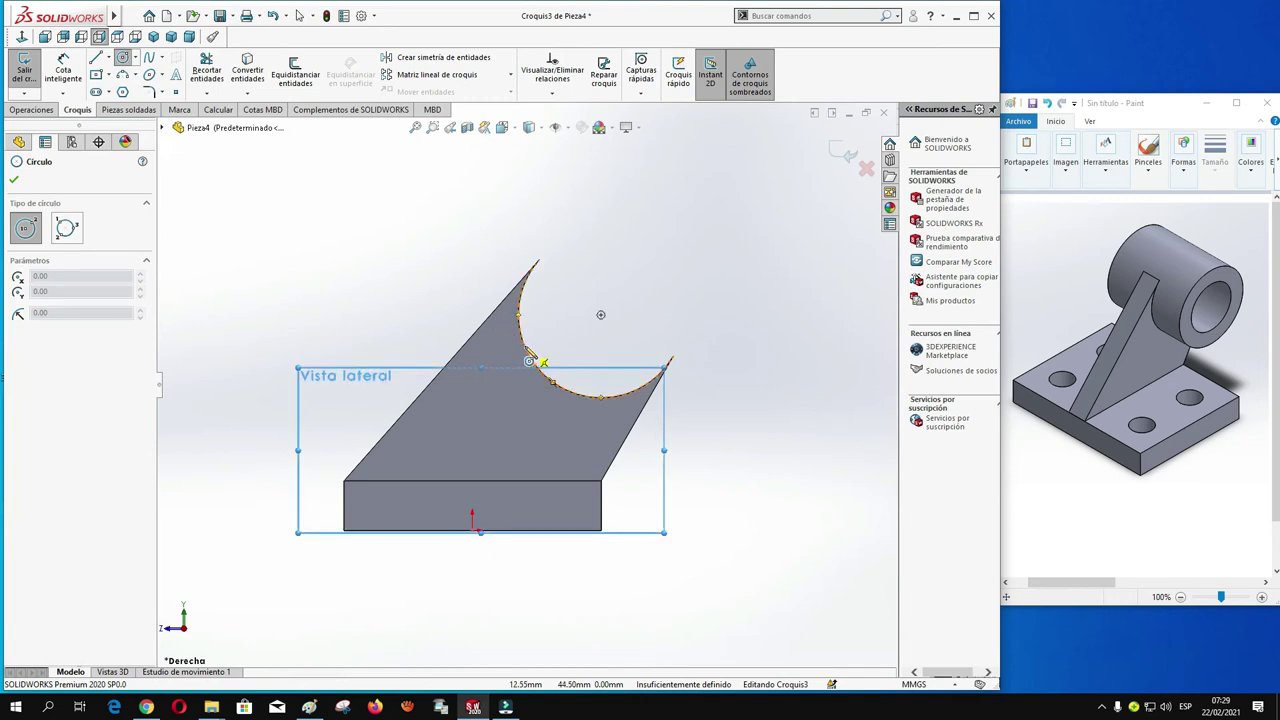
{"action": "left_click", "coordinate": [600, 315]}
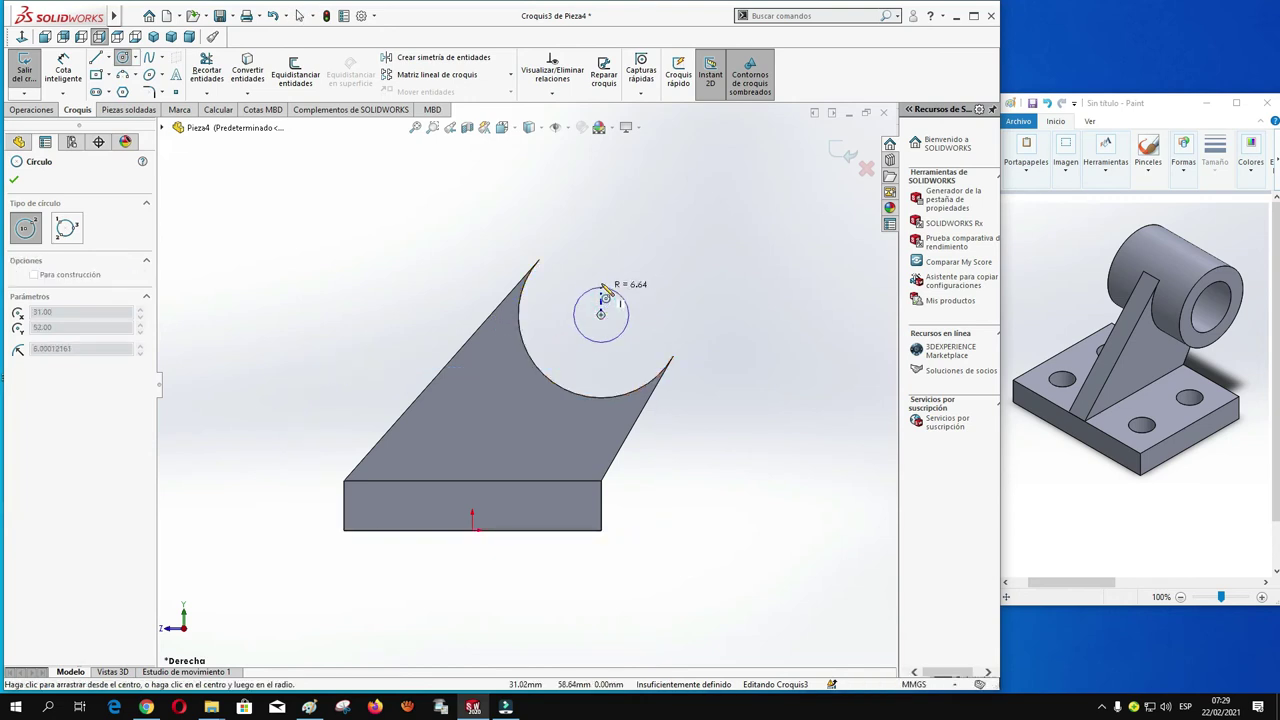
{"action": "left_click", "coordinate": [532, 365]}
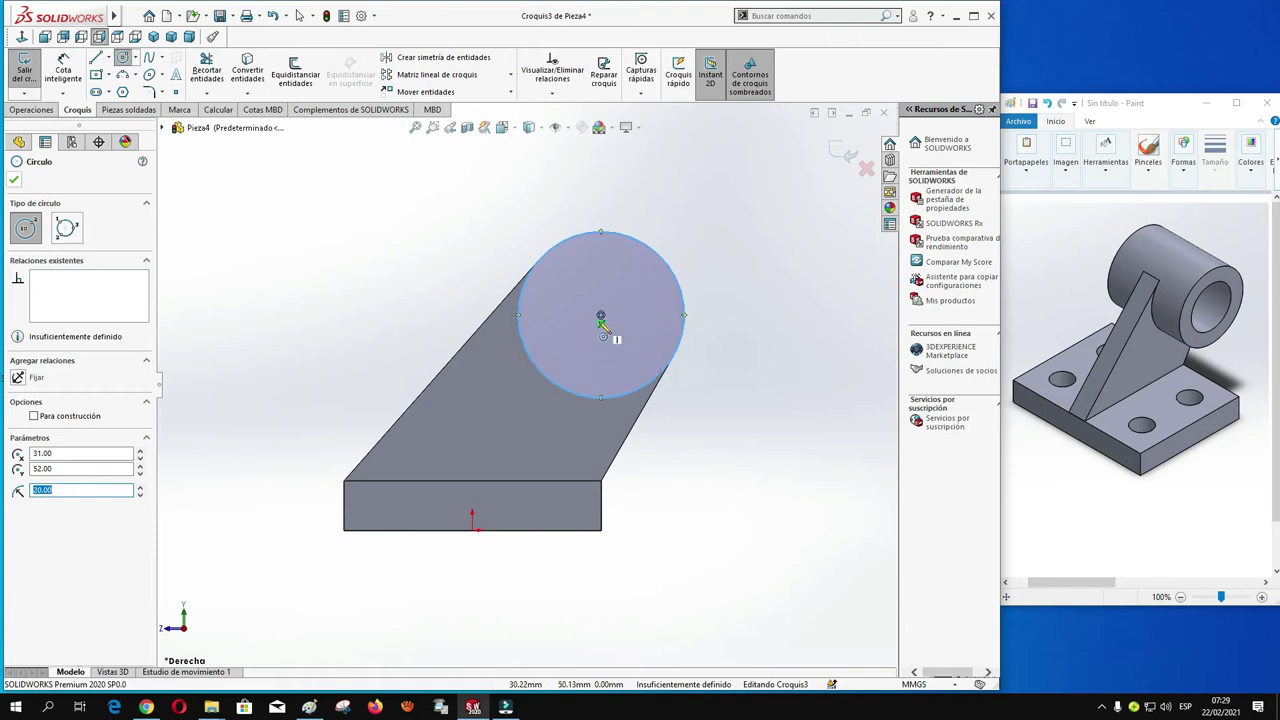
{"action": "left_click", "coordinate": [600, 316]}
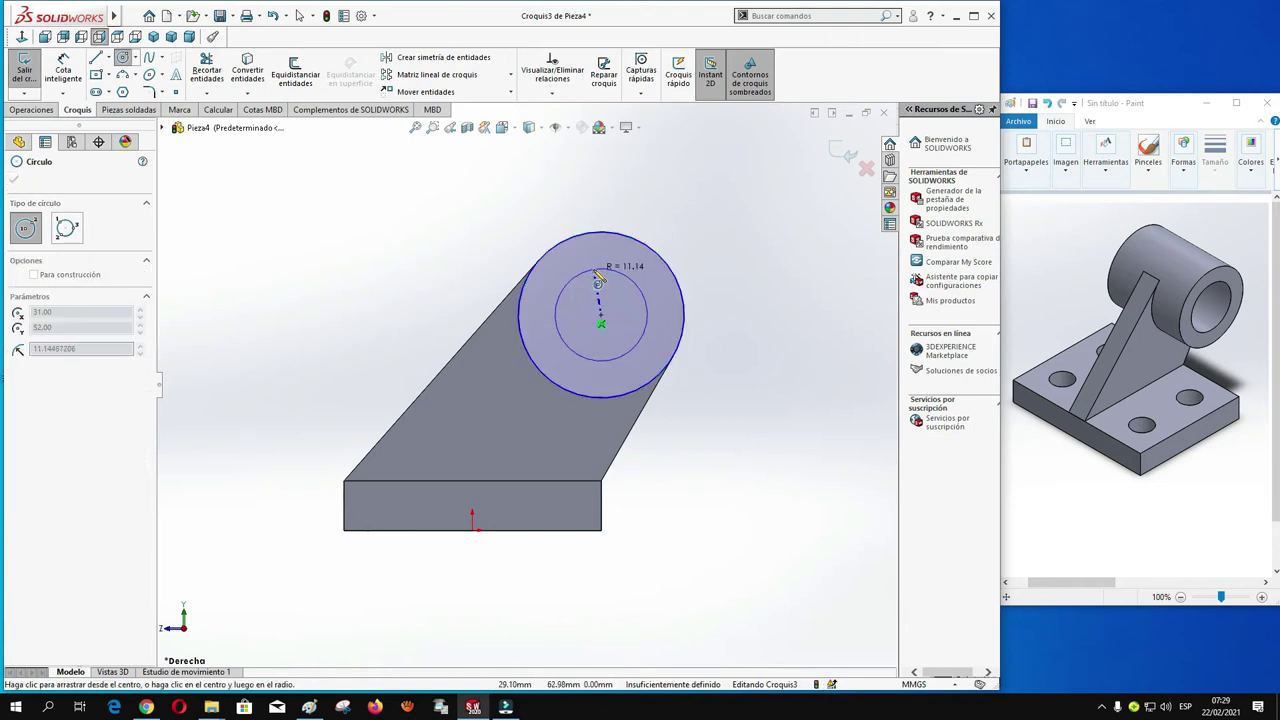
{"action": "left_click", "coordinate": [599, 271]}
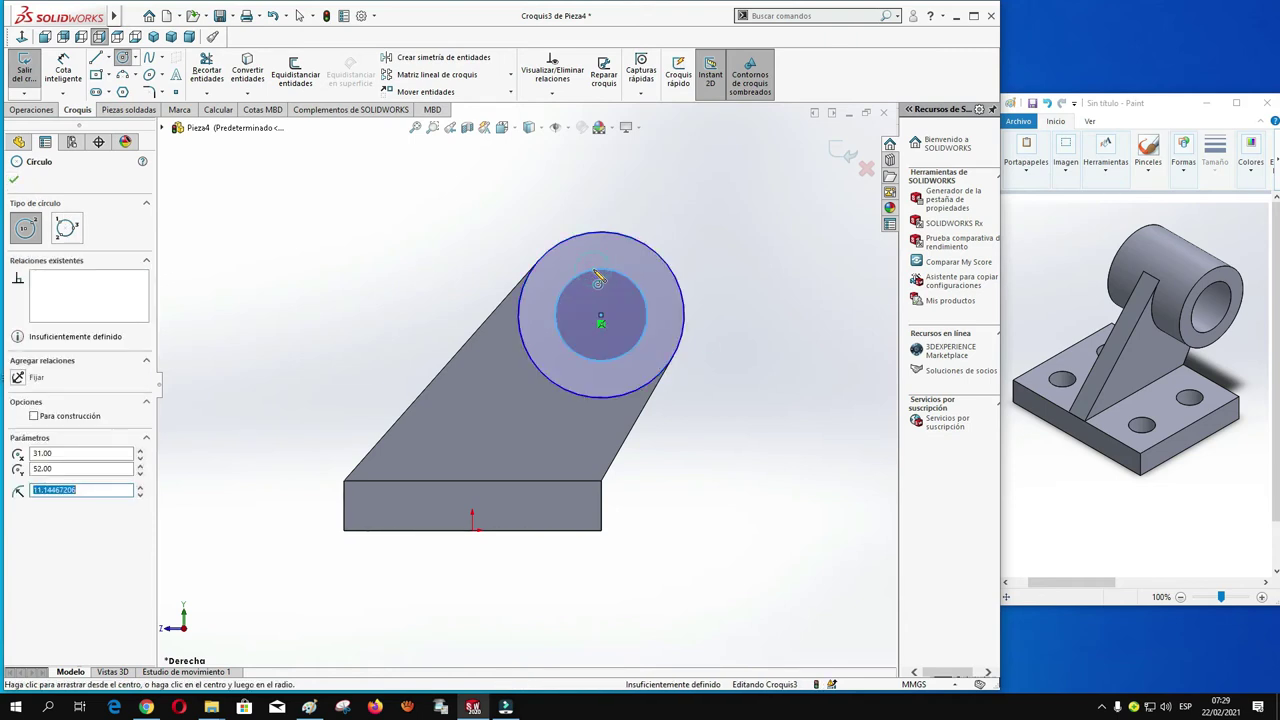
{"action": "left_click", "coordinate": [14, 181]}
Dimension the inner circle's diameter to 25 mm.
{"action": "left_click", "coordinate": [63, 70]}
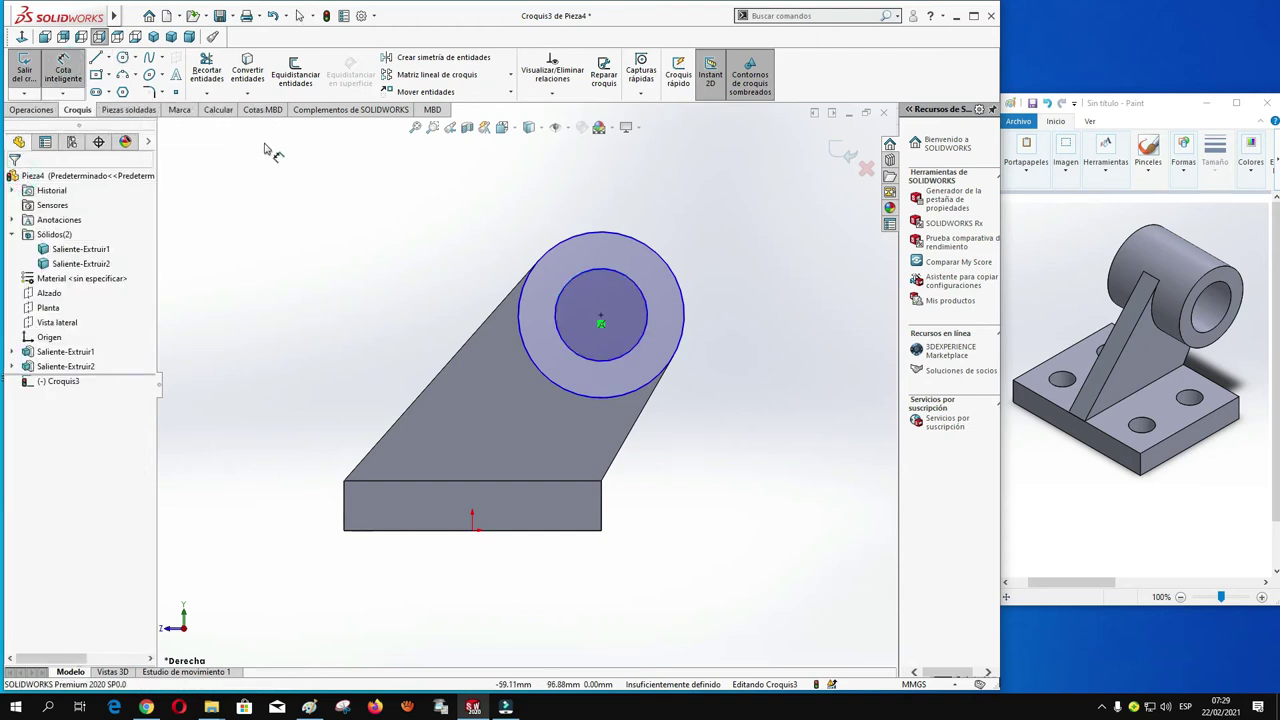
{"action": "left_click", "coordinate": [665, 322]}
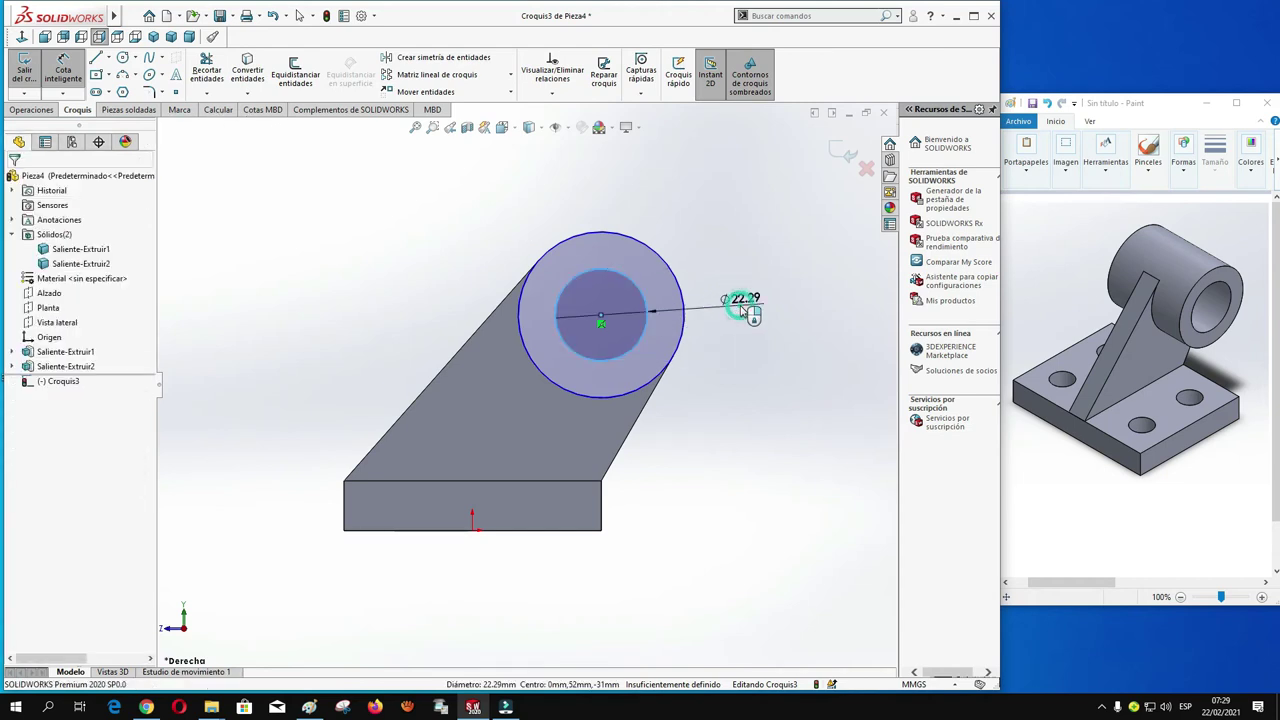
{"action": "left_click", "coordinate": [742, 312]}
{"action": "type", "text": "25"}
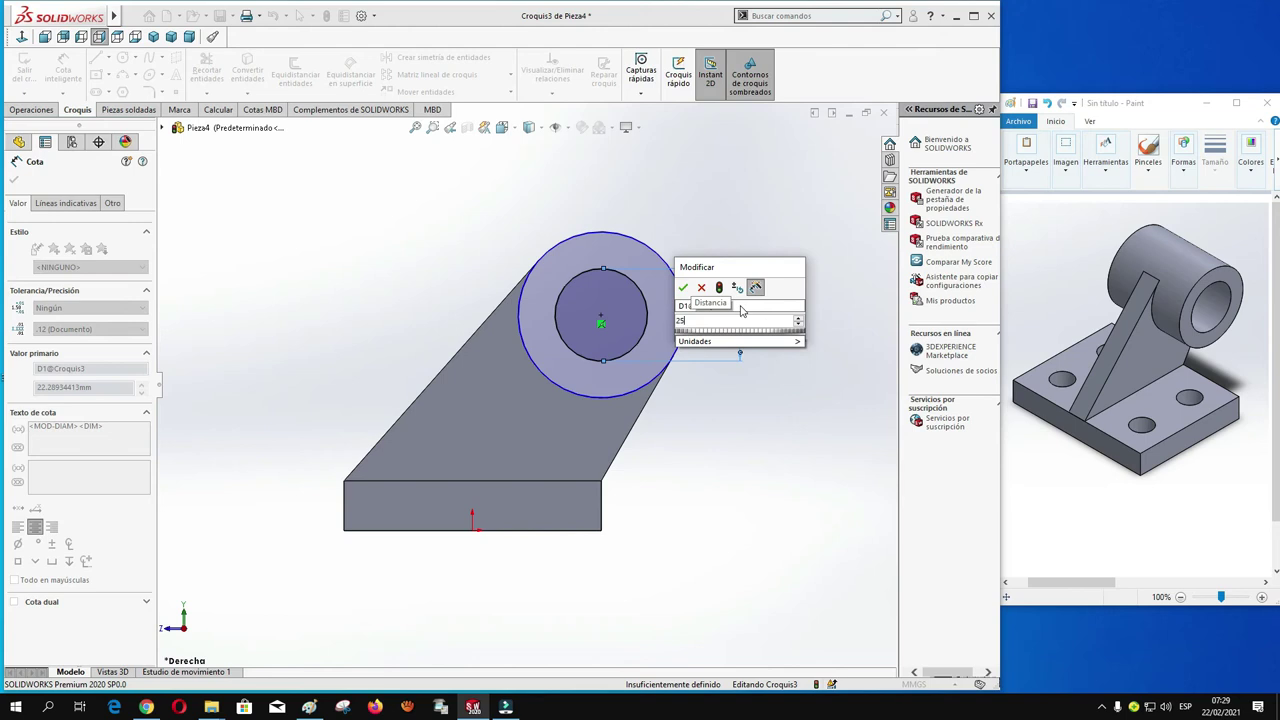
{"action": "key", "text": "Return"}
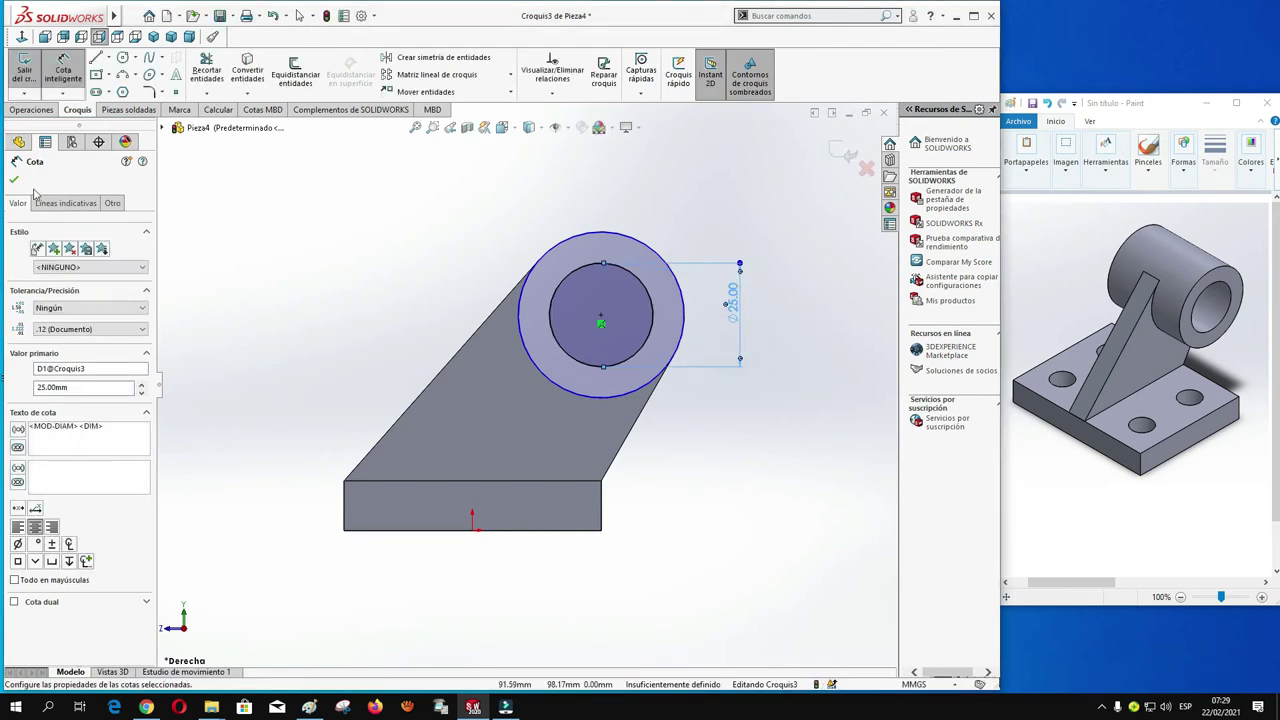
{"action": "left_click", "coordinate": [14, 182]}
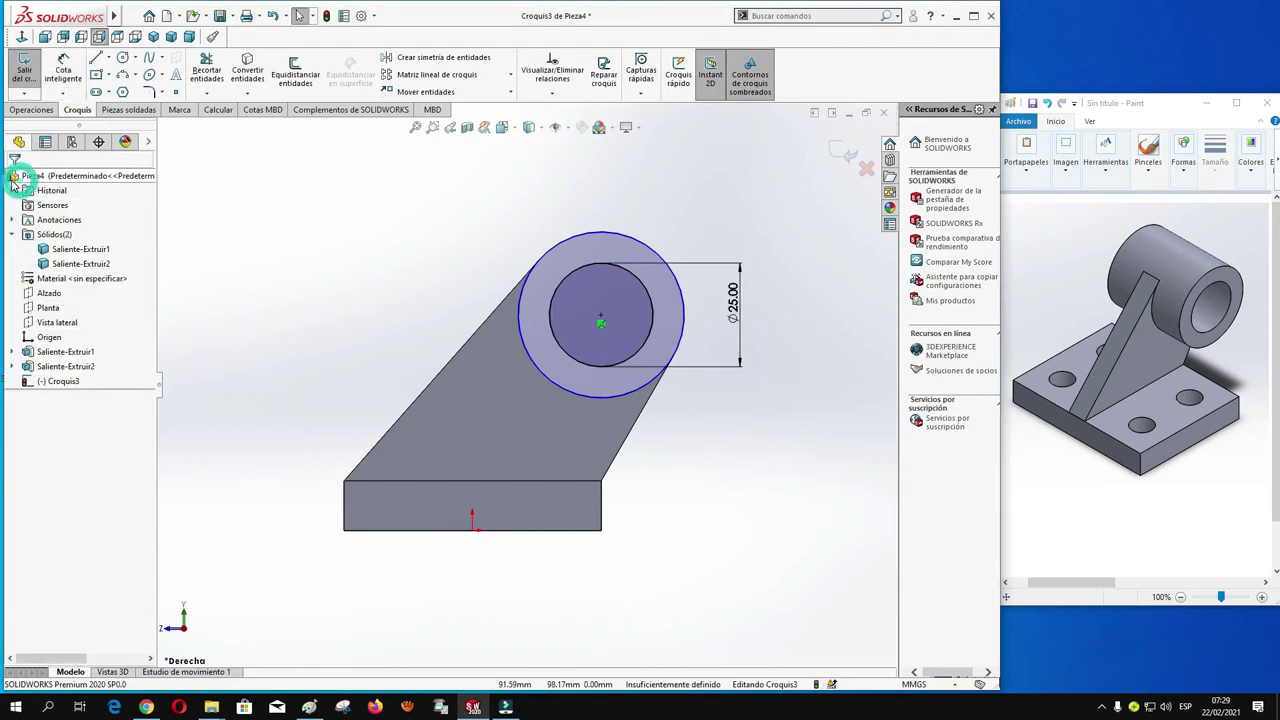
{"action": "left_click", "coordinate": [45, 112]}
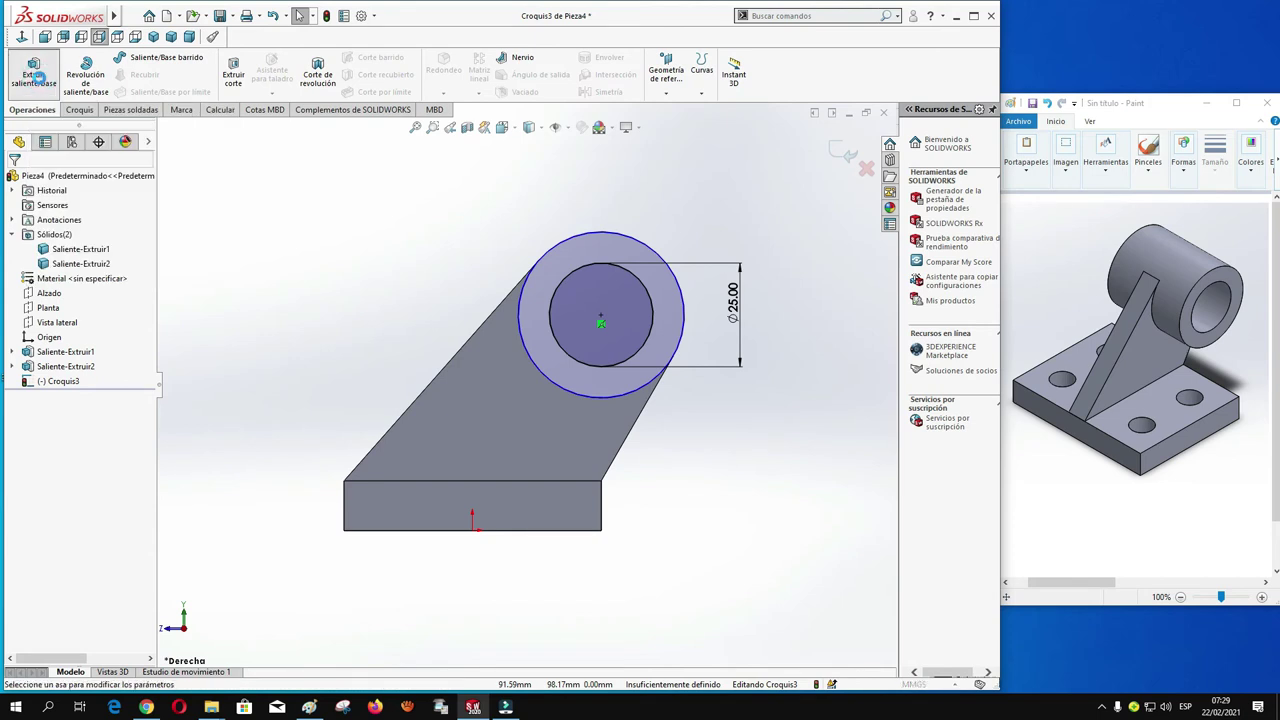
Extrude the ring sketch Mid Plane 45 mm without merging, then view it isometrically.
{"action": "left_click", "coordinate": [40, 83]}
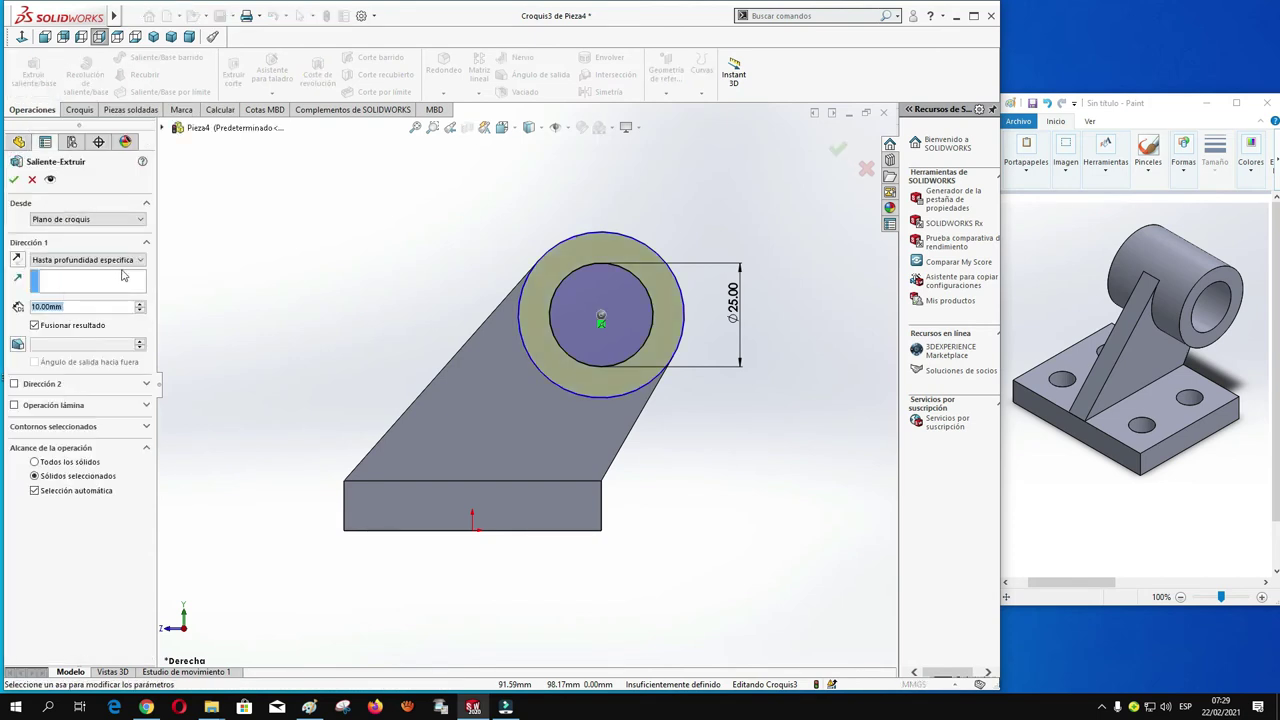
{"action": "left_click", "coordinate": [140, 260]}
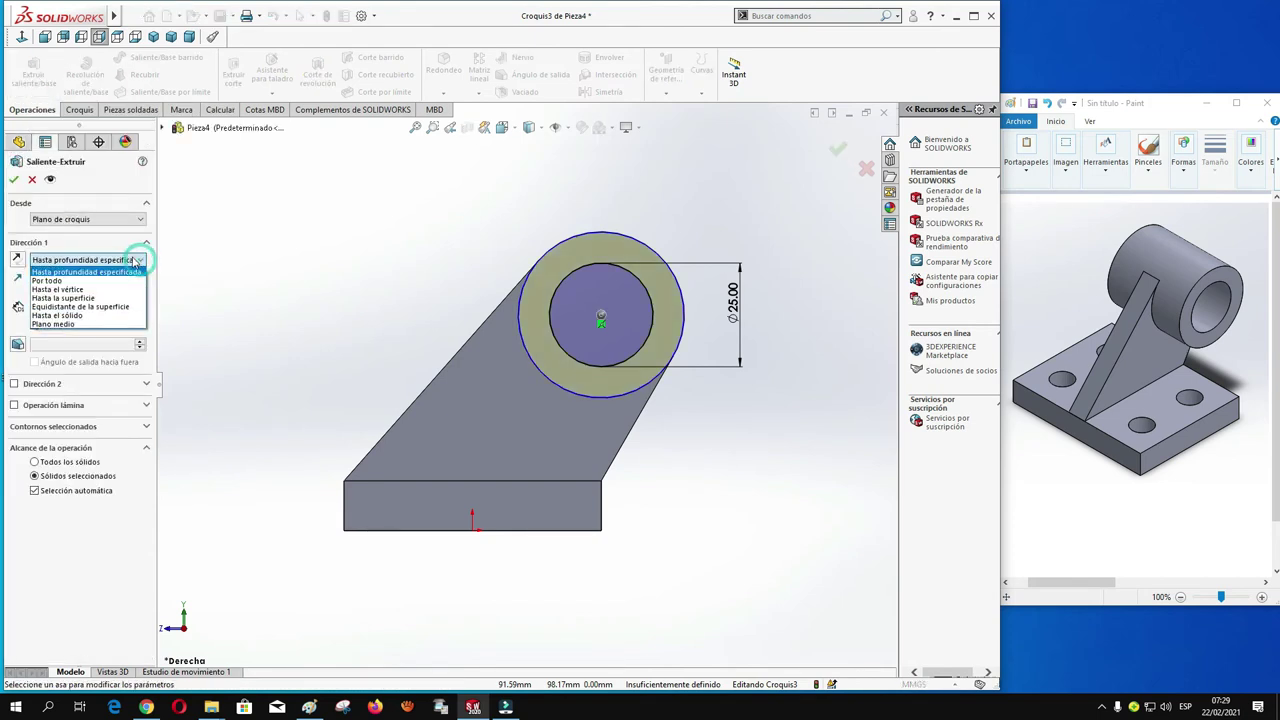
{"action": "left_click", "coordinate": [77, 325]}
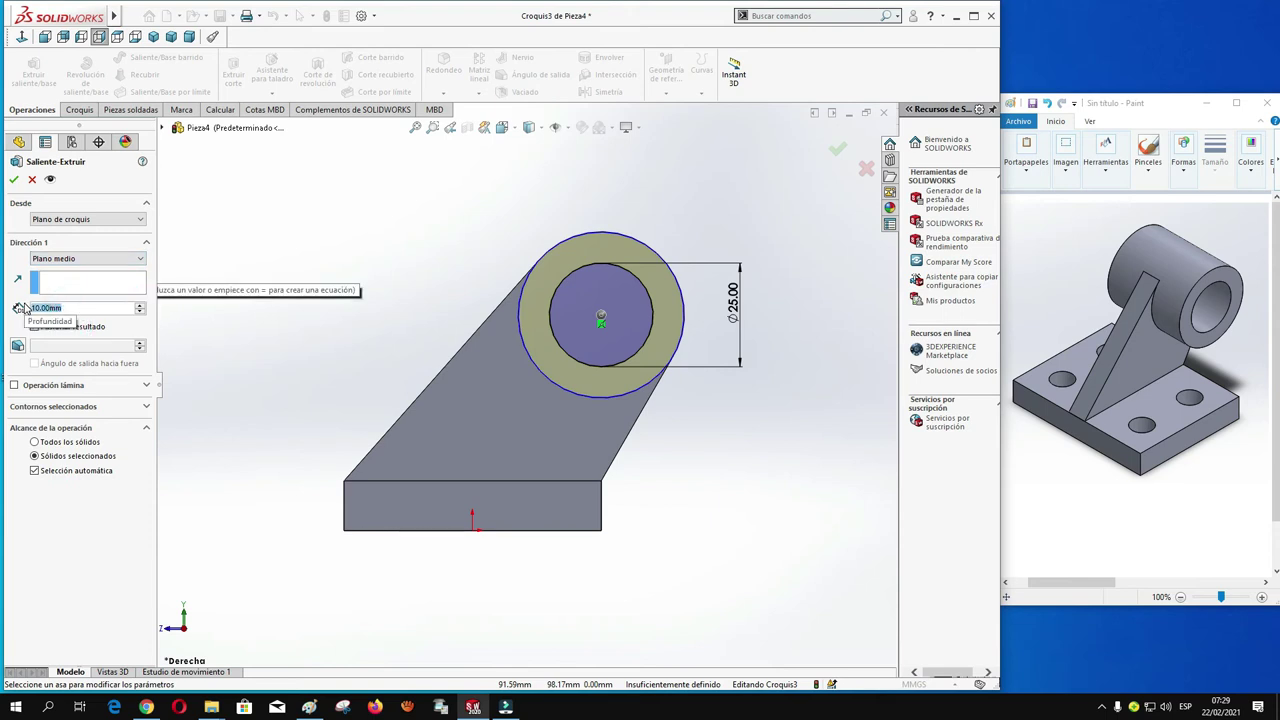
{"action": "type", "text": "45"}
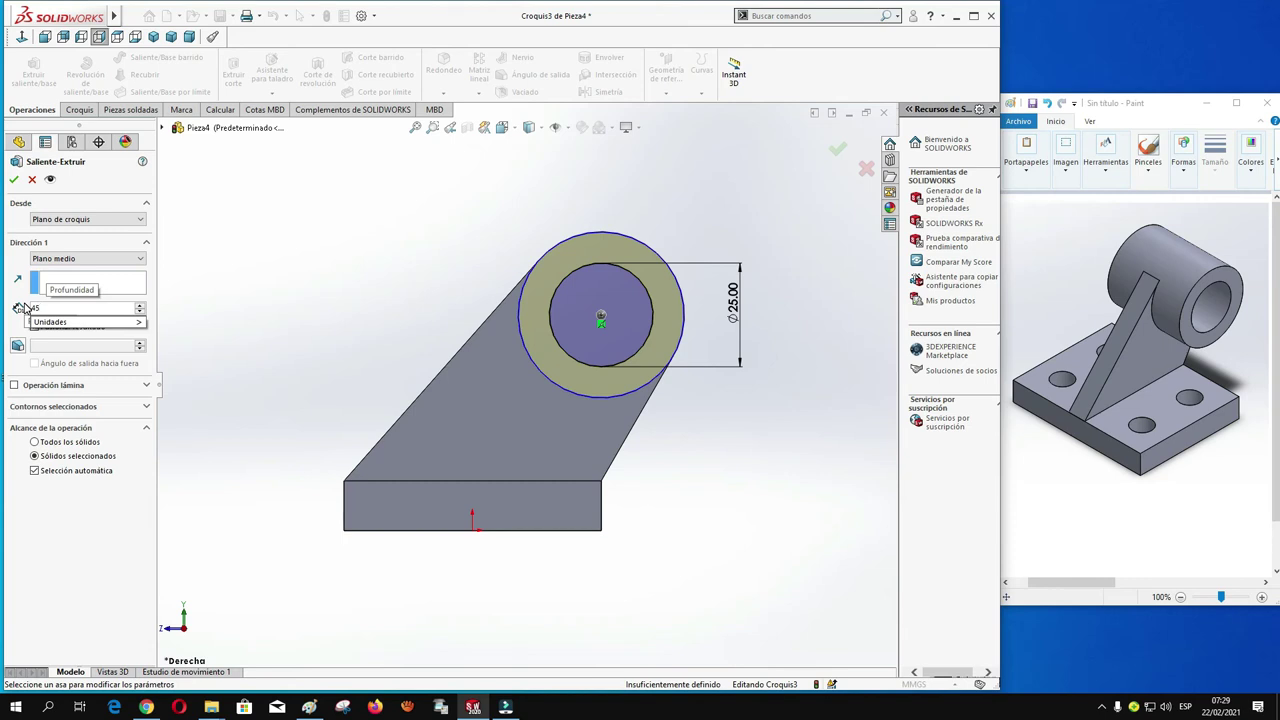
{"action": "key", "text": "Return"}
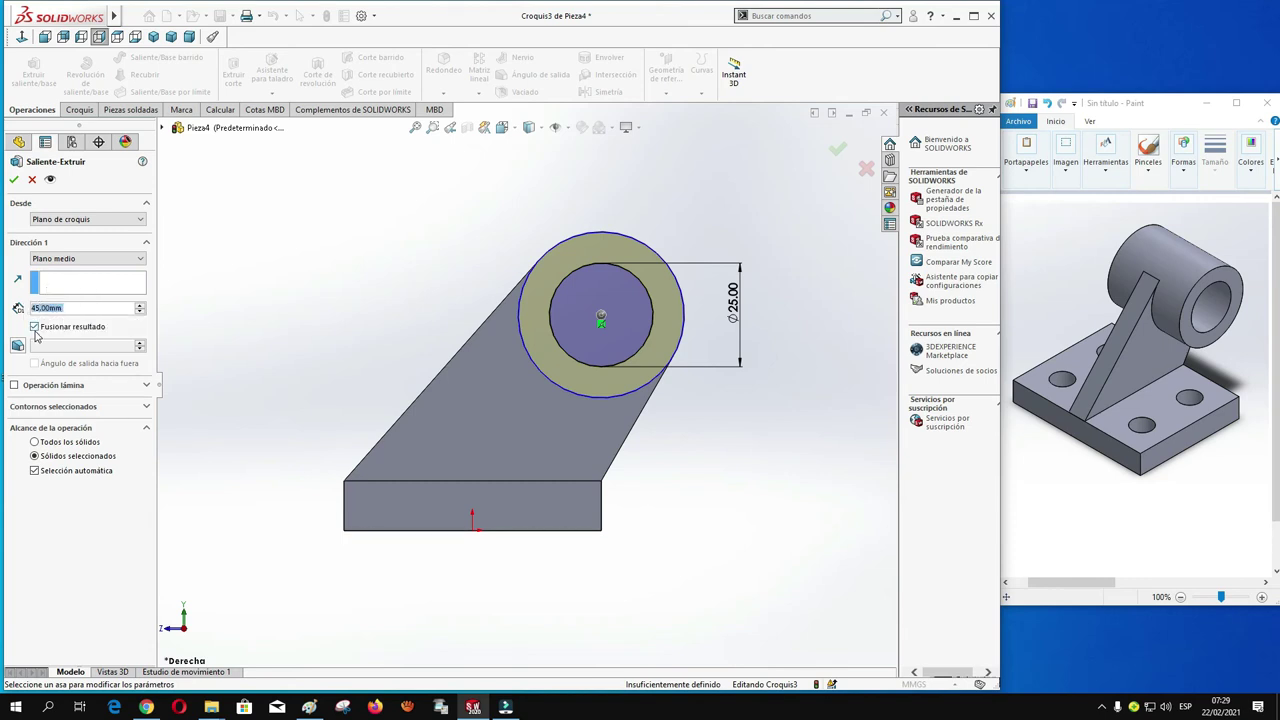
{"action": "left_click", "coordinate": [35, 327]}
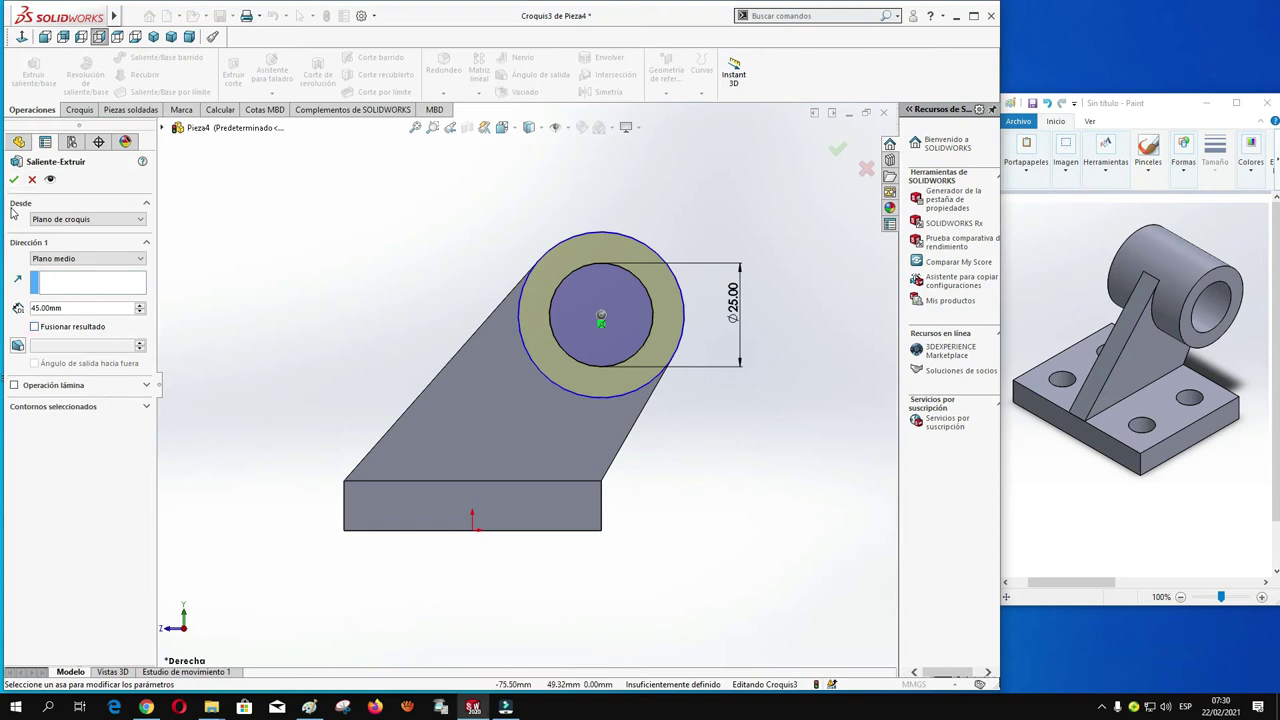
{"action": "left_click", "coordinate": [14, 179]}
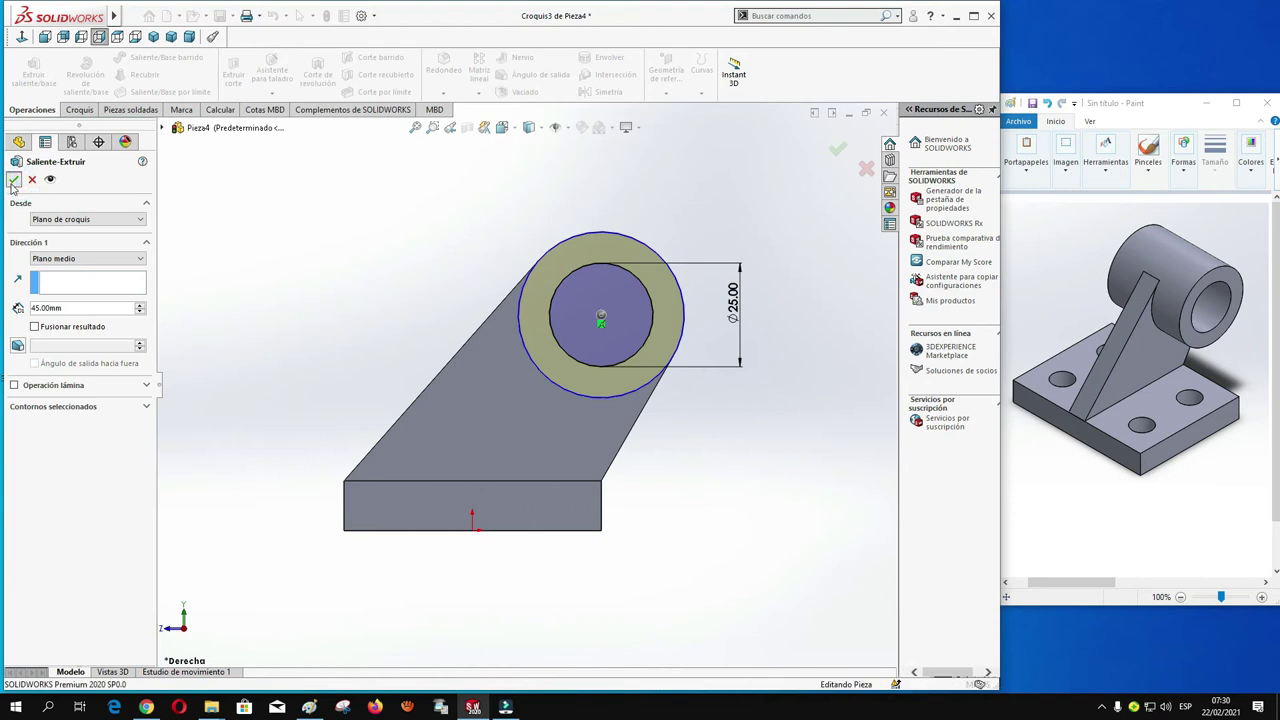
{"action": "middle_click_drag", "start_coordinate": [388, 310], "coordinate": [322, 434]}
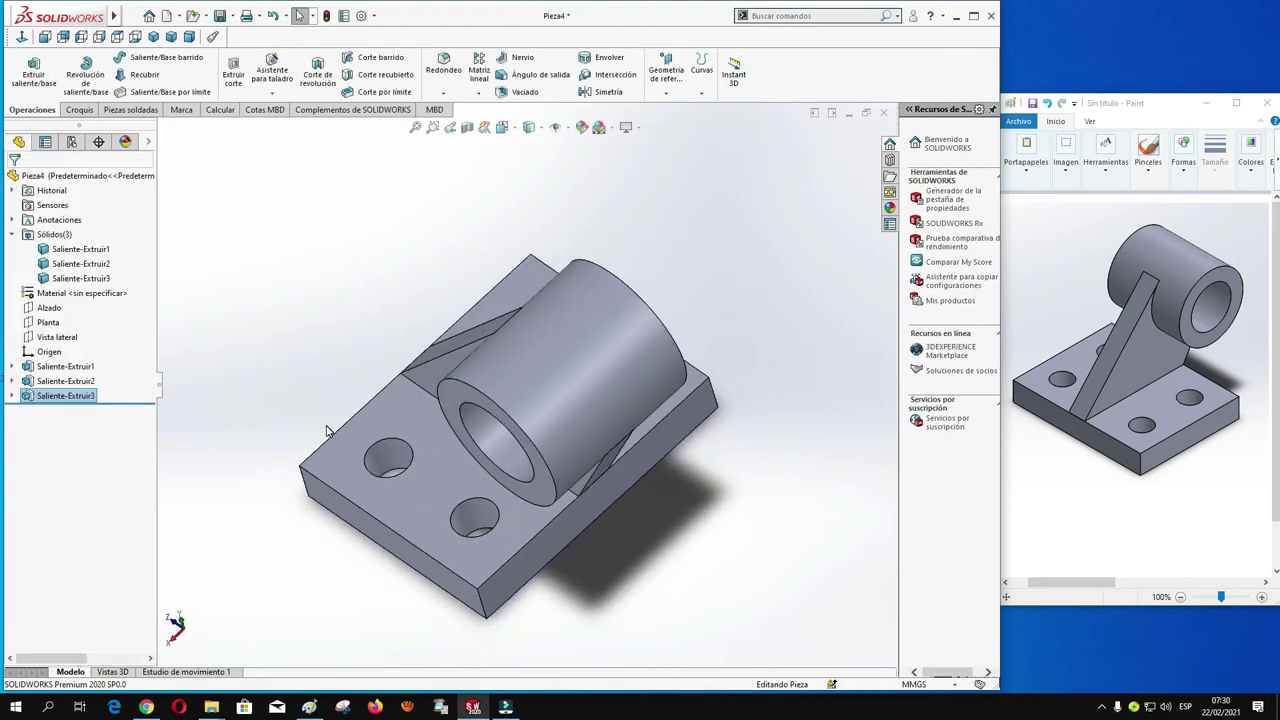
{"action": "key", "text": "ctrl+7"}
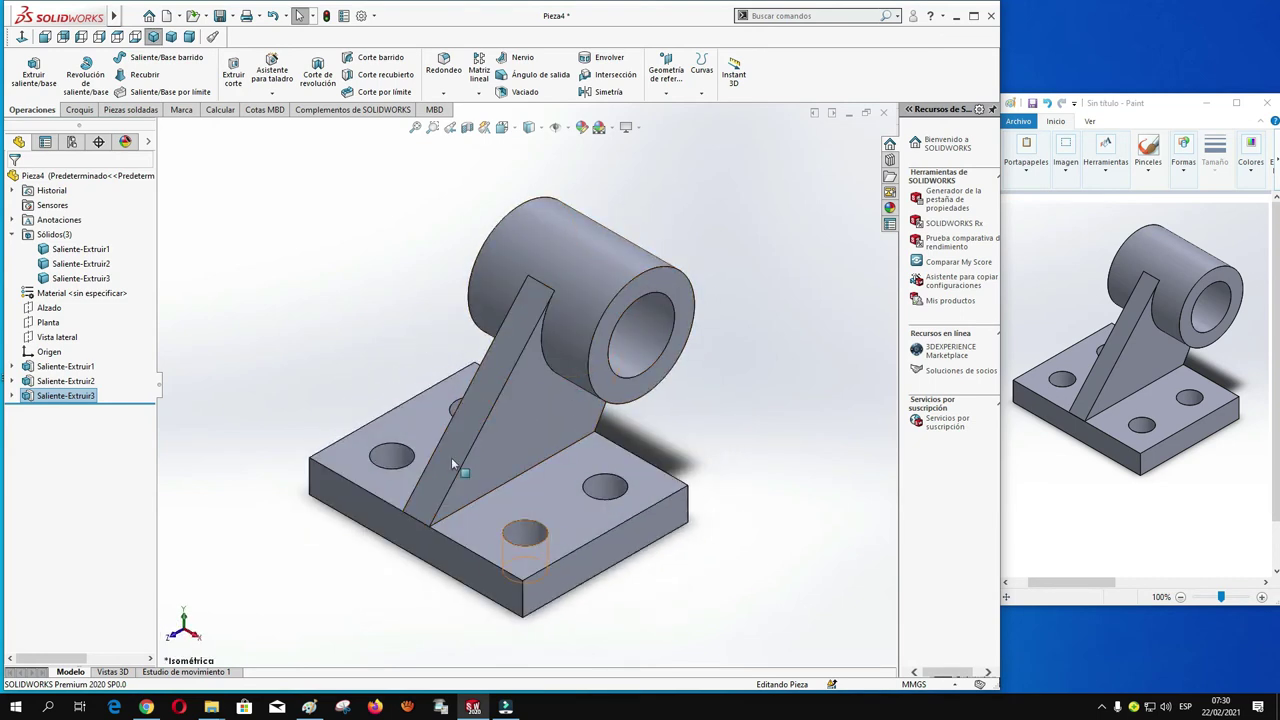
{"action": "left_click", "coordinate": [70, 250]}
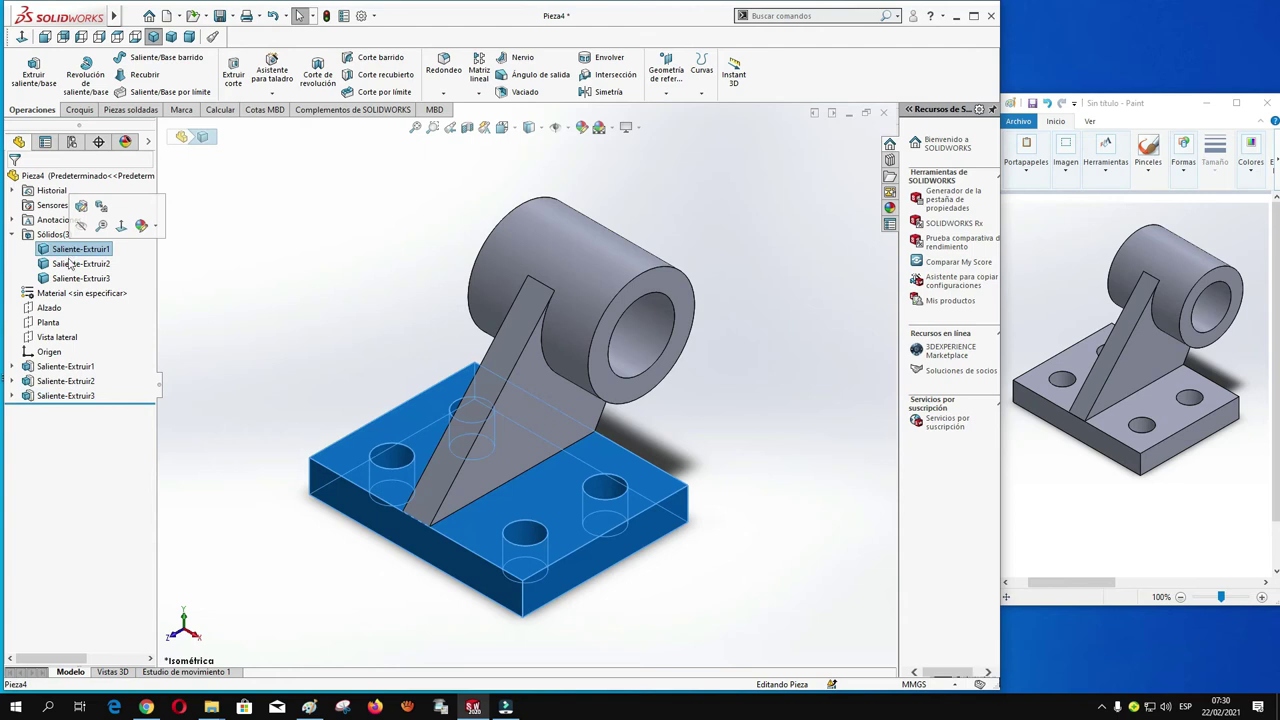
Start a Fillet Bead between the base plate's top face and the rib face.
{"action": "left_click", "coordinate": [72, 267]}
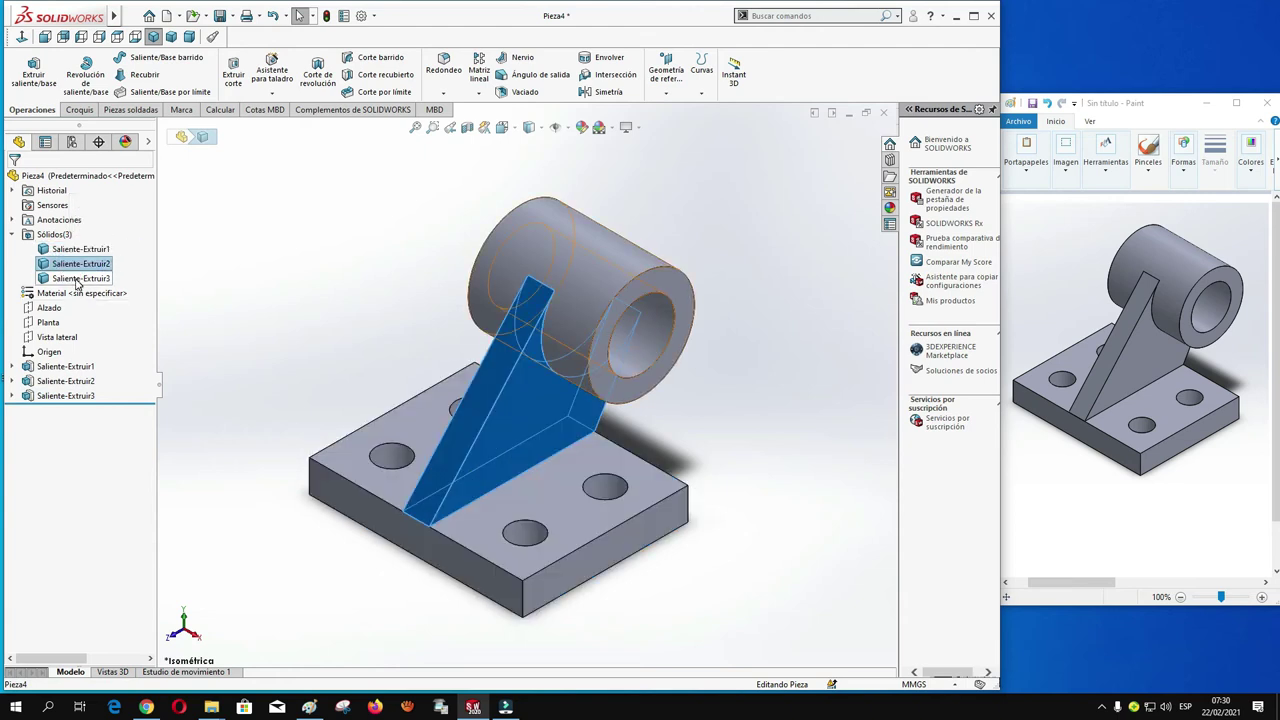
{"action": "left_click", "coordinate": [79, 279]}
{"action": "left_click", "coordinate": [333, 272]}
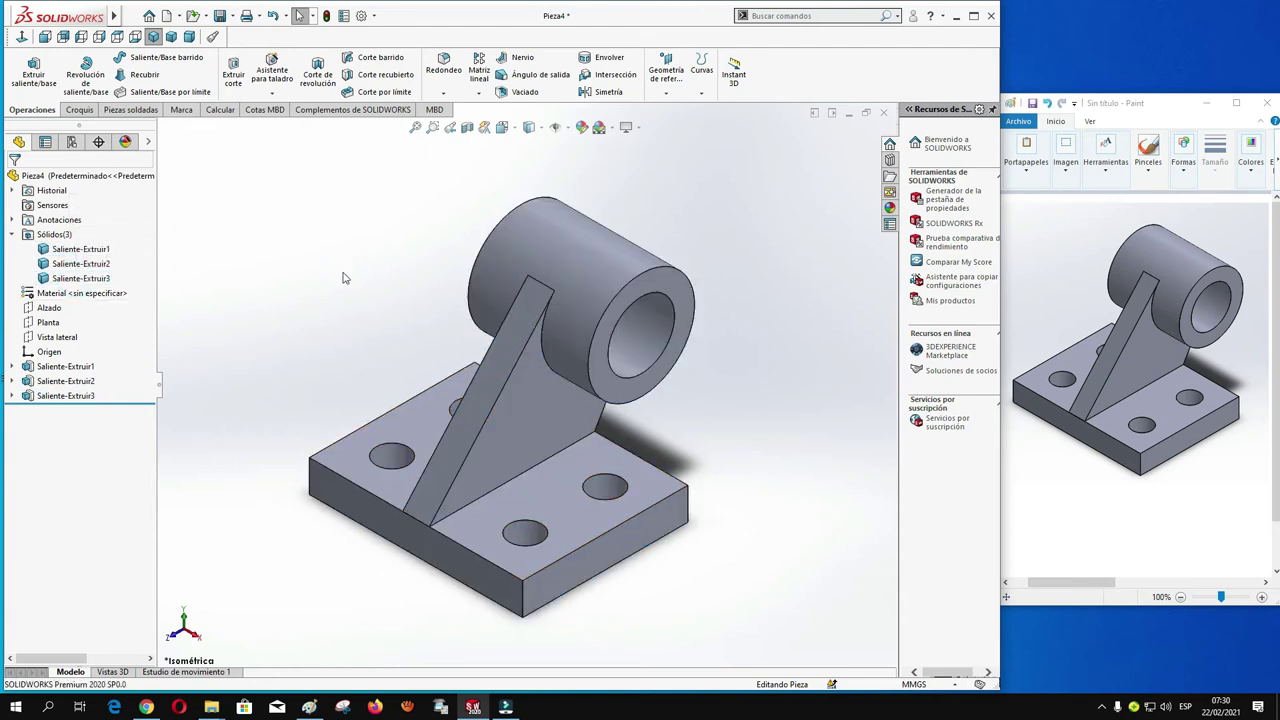
{"action": "mouse_move", "coordinate": [113, 16]}
{"action": "left_click", "coordinate": [127, 18]}
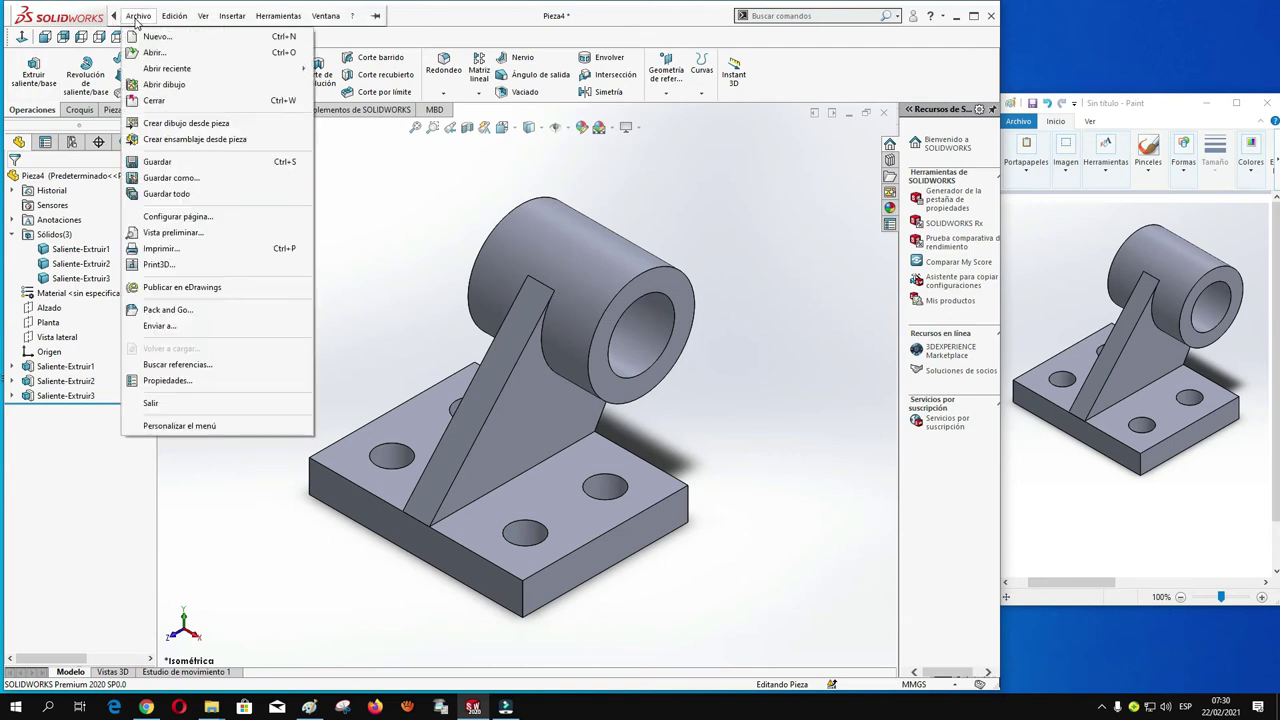
{"action": "left_click", "coordinate": [139, 17]}
{"action": "left_click", "coordinate": [222, 16]}
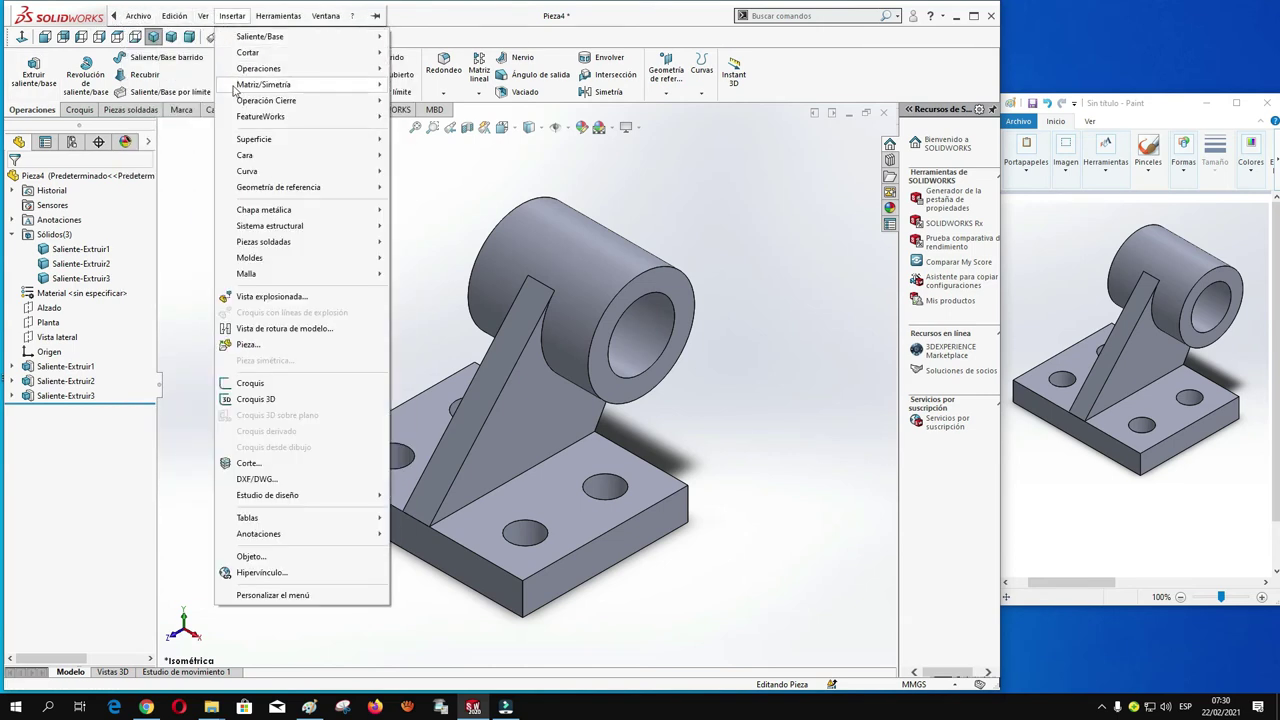
{"action": "mouse_move", "coordinate": [263, 242]}
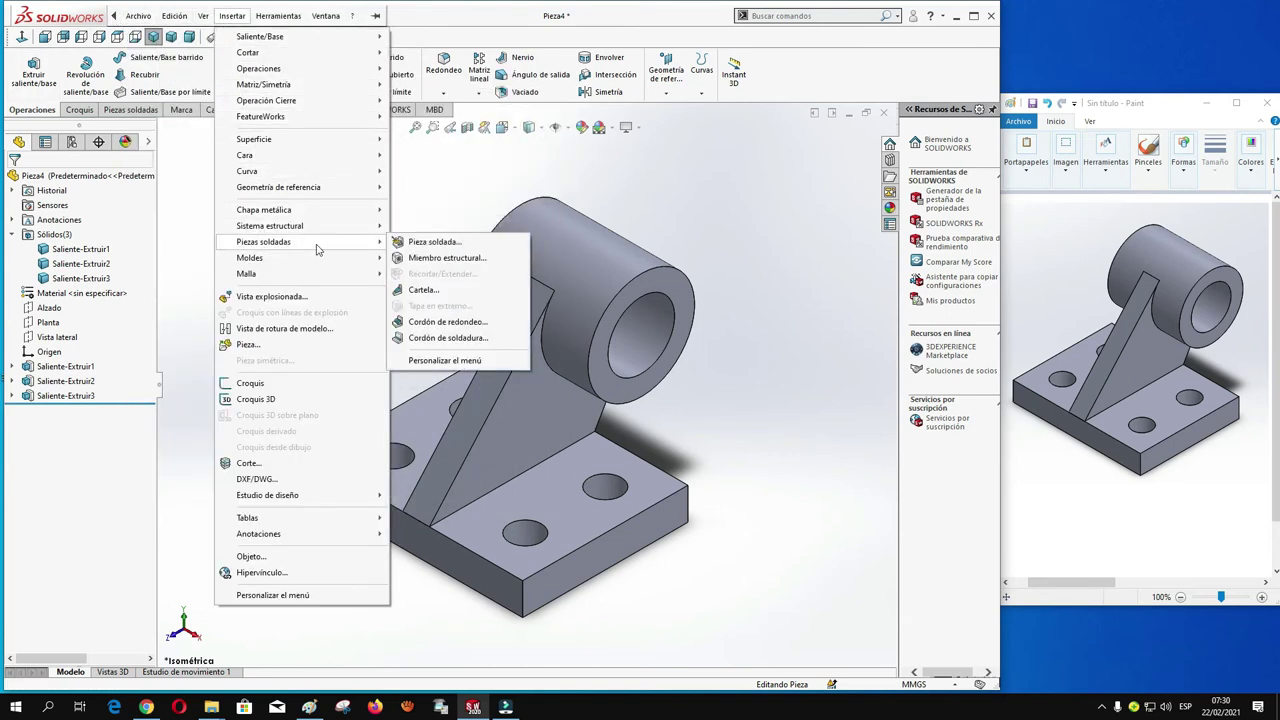
{"action": "left_click", "coordinate": [430, 325]}
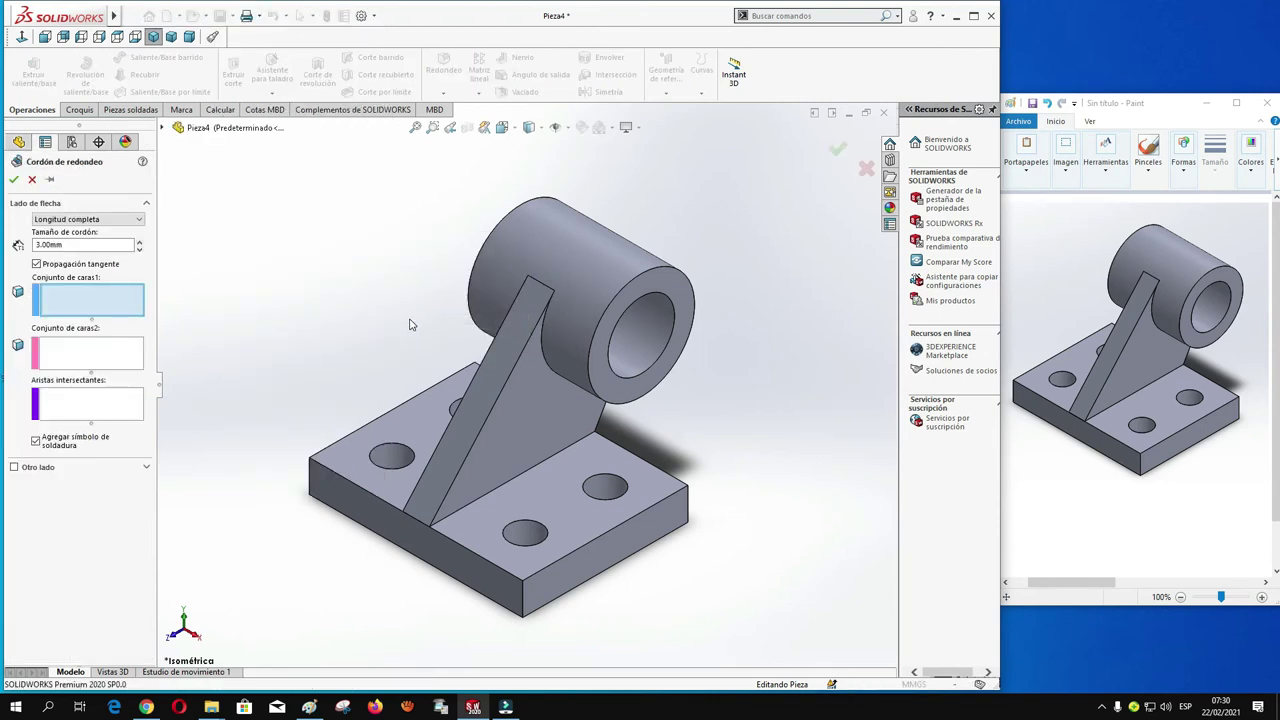
{"action": "left_click", "coordinate": [73, 305]}
{"action": "left_click", "coordinate": [577, 506]}
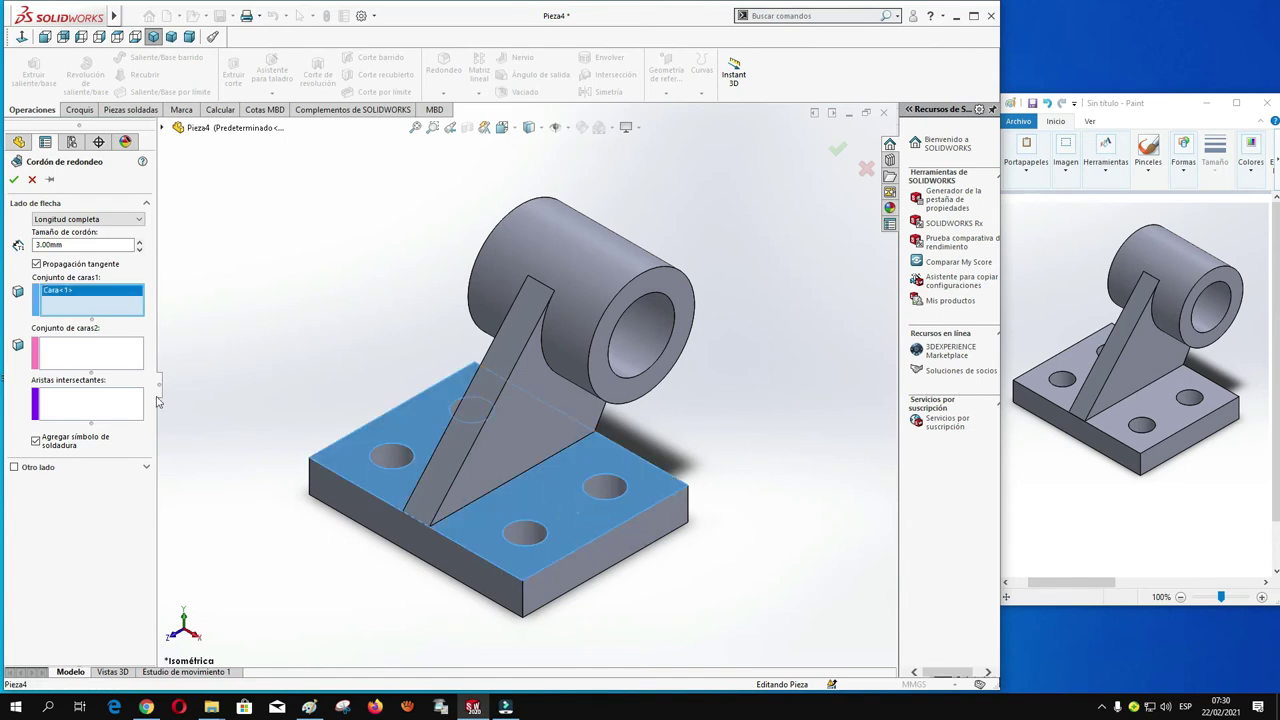
{"action": "left_click", "coordinate": [92, 358]}
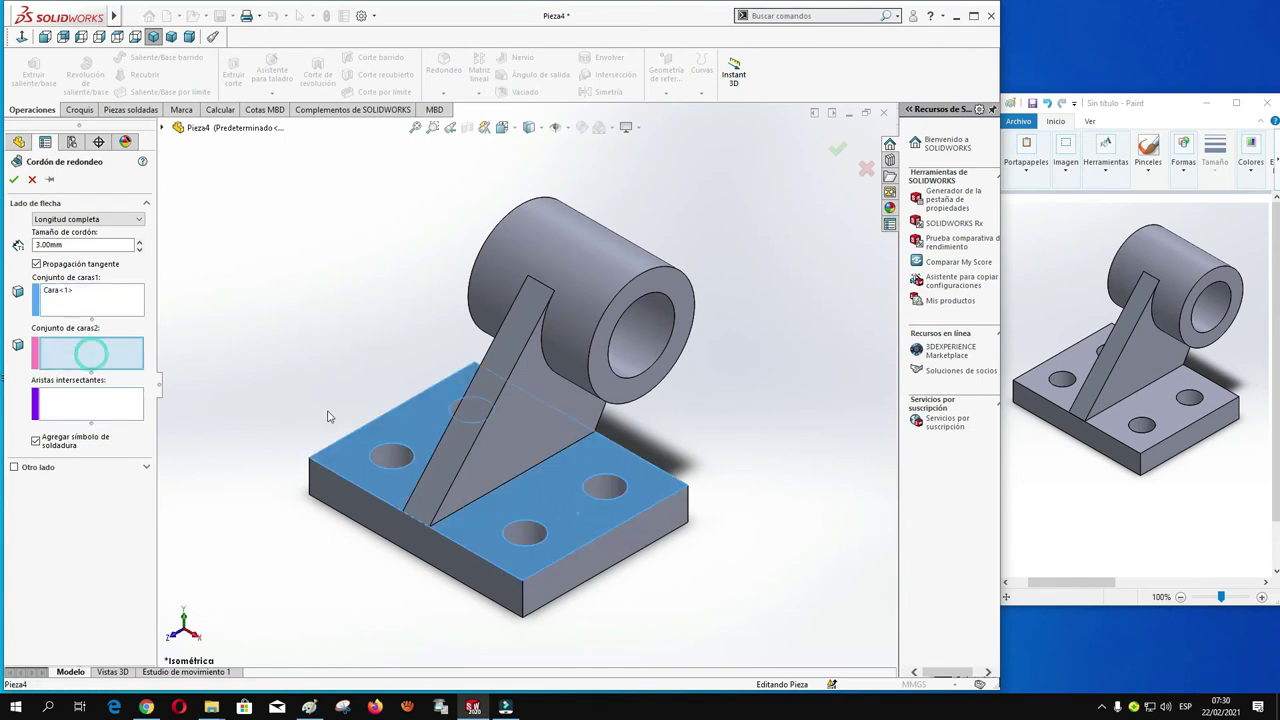
{"action": "left_click", "coordinate": [506, 445]}
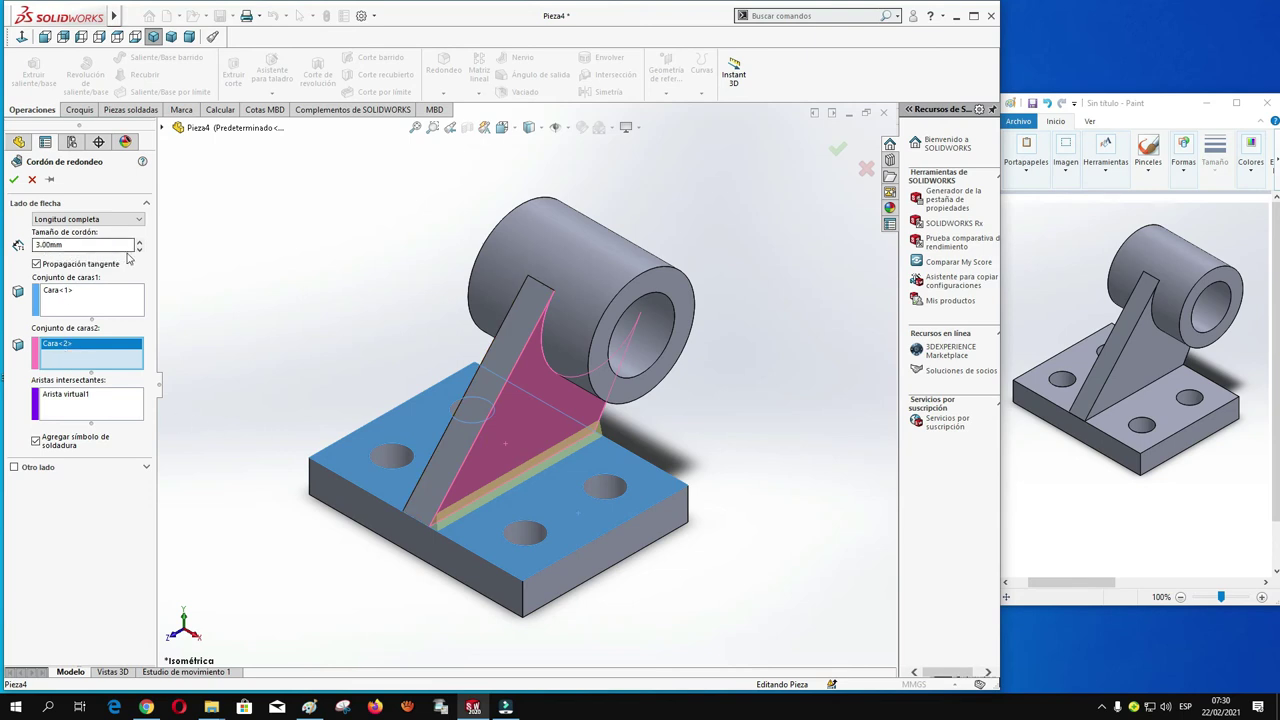
Keep the bead at 3 mm with full length, and accept it.
{"action": "left_click", "coordinate": [62, 245]}
{"action": "left_click", "coordinate": [139, 244]}
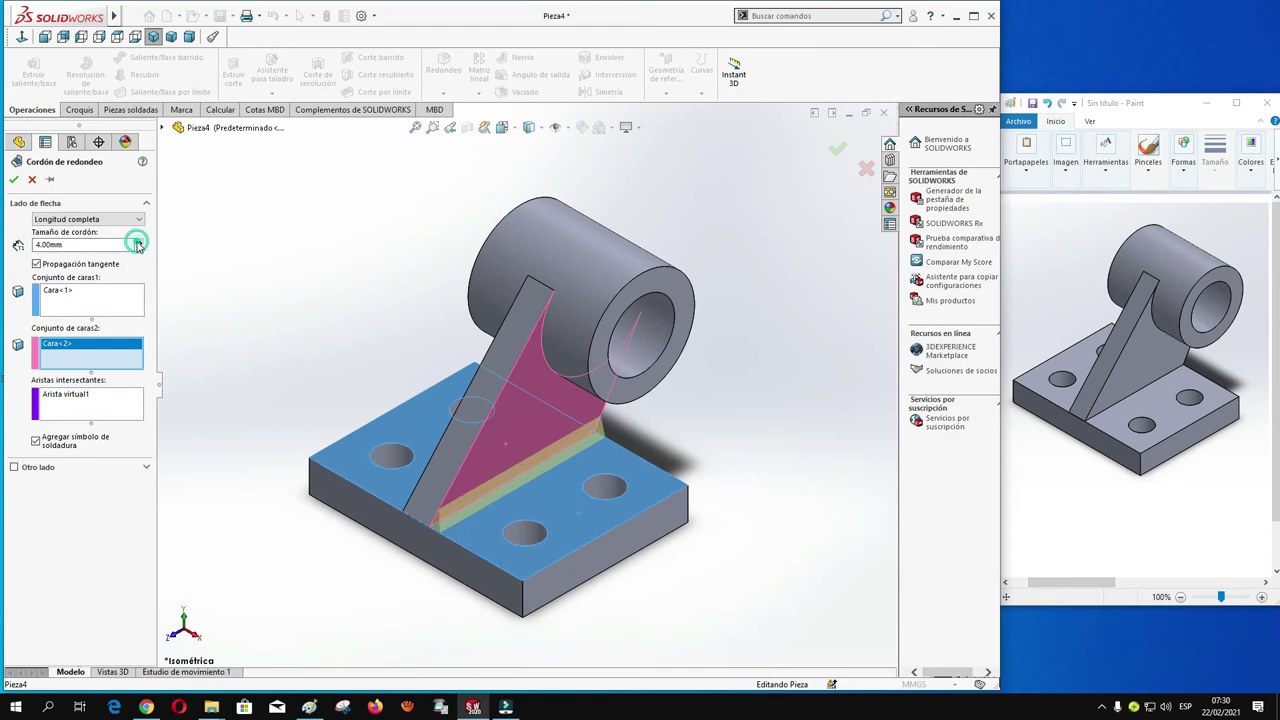
{"action": "left_click", "coordinate": [140, 251]}
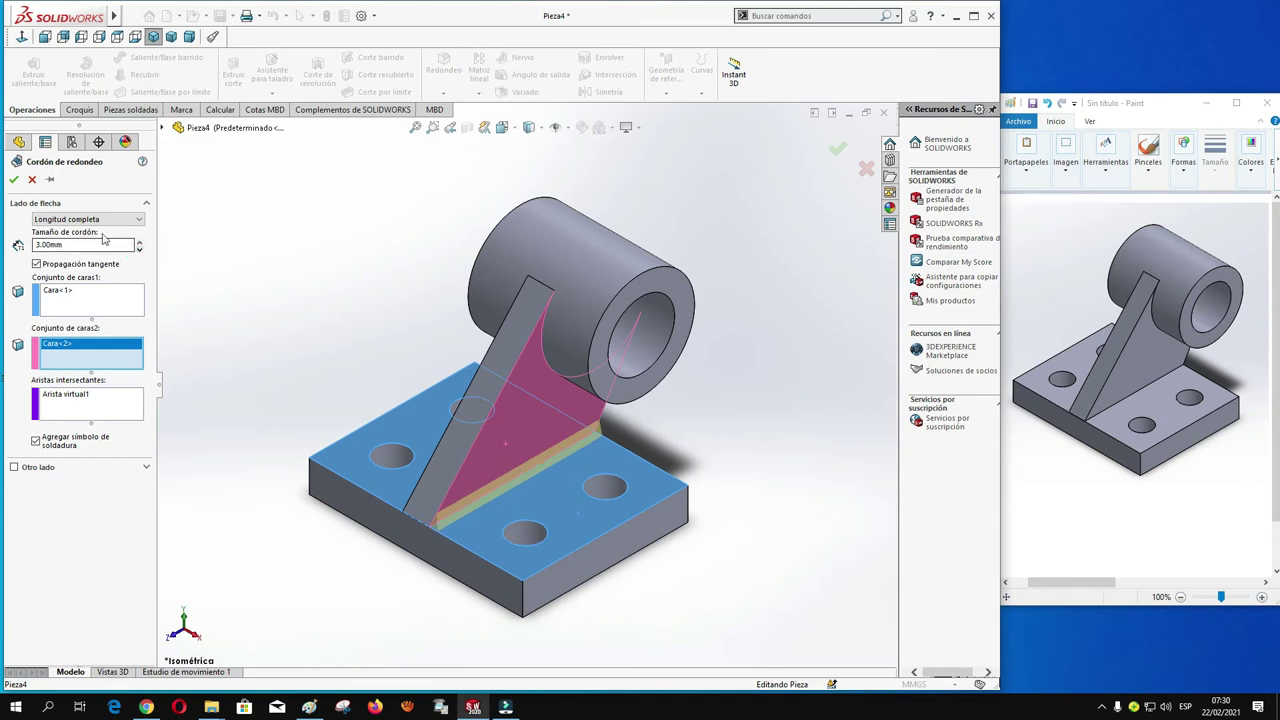
{"action": "left_click", "coordinate": [138, 219]}
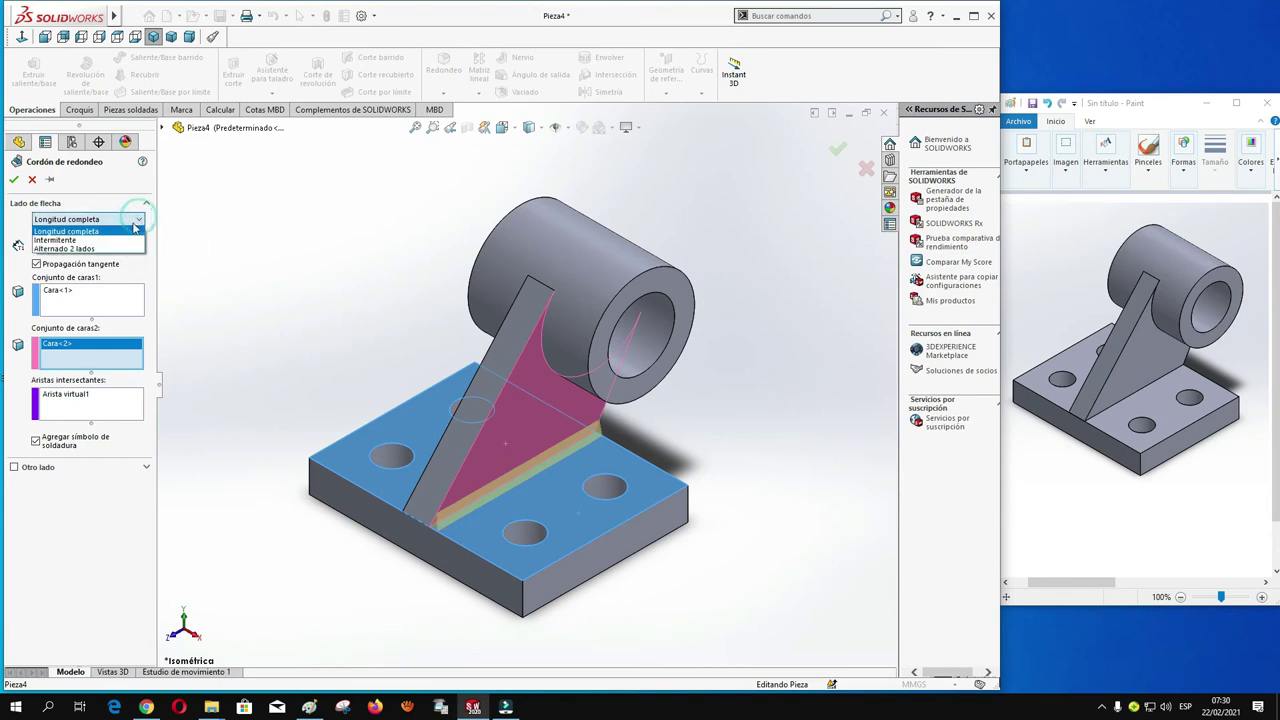
{"action": "left_click", "coordinate": [83, 243]}
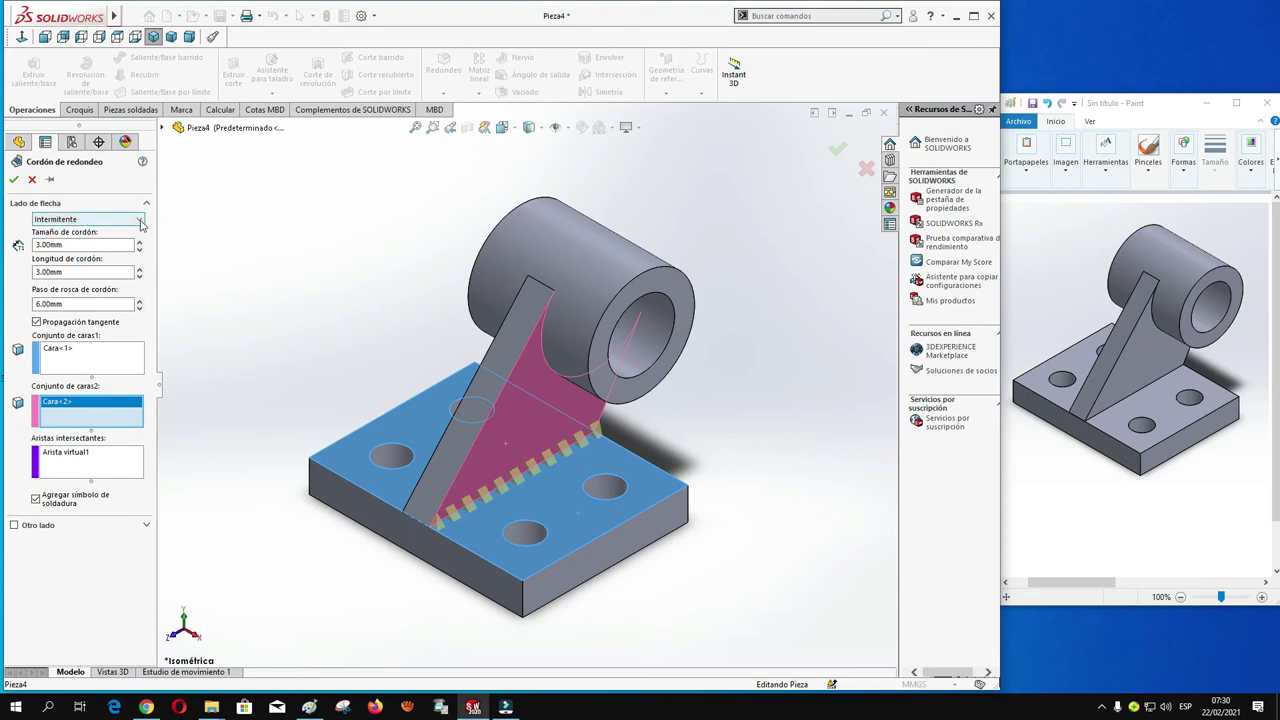
{"action": "left_click", "coordinate": [140, 220]}
{"action": "left_click", "coordinate": [113, 231]}
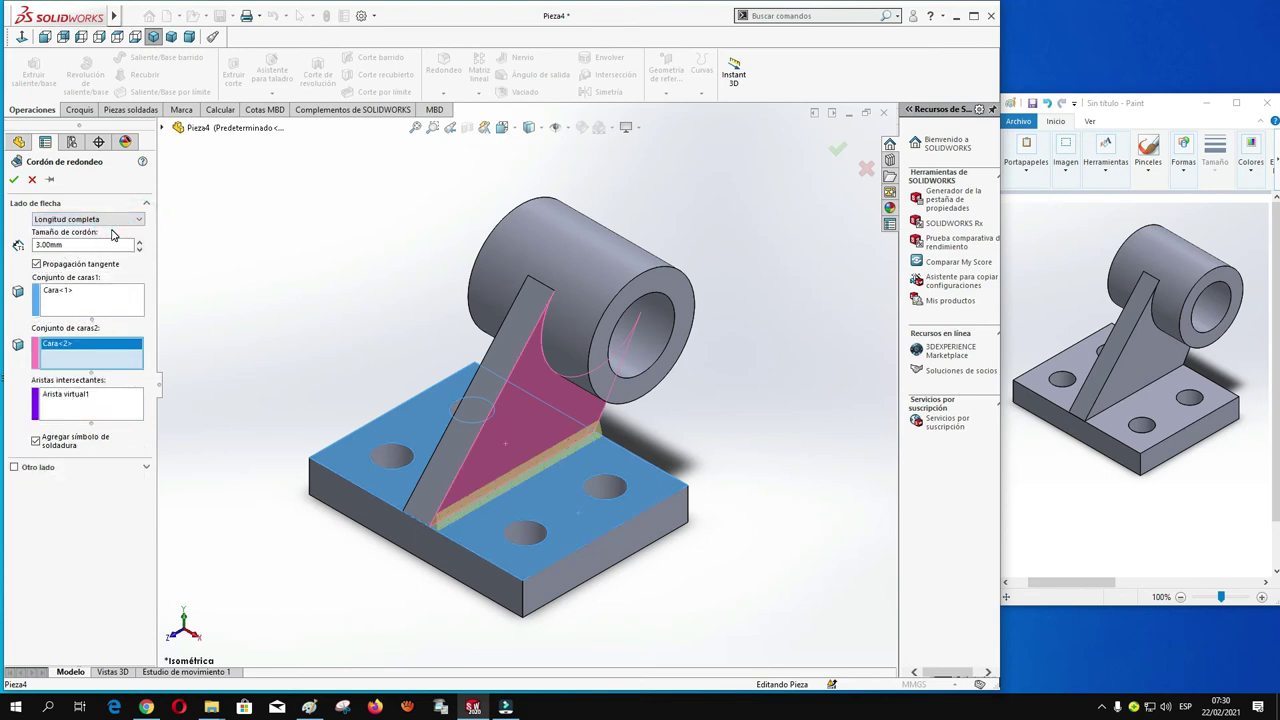
{"action": "left_click", "coordinate": [14, 179]}
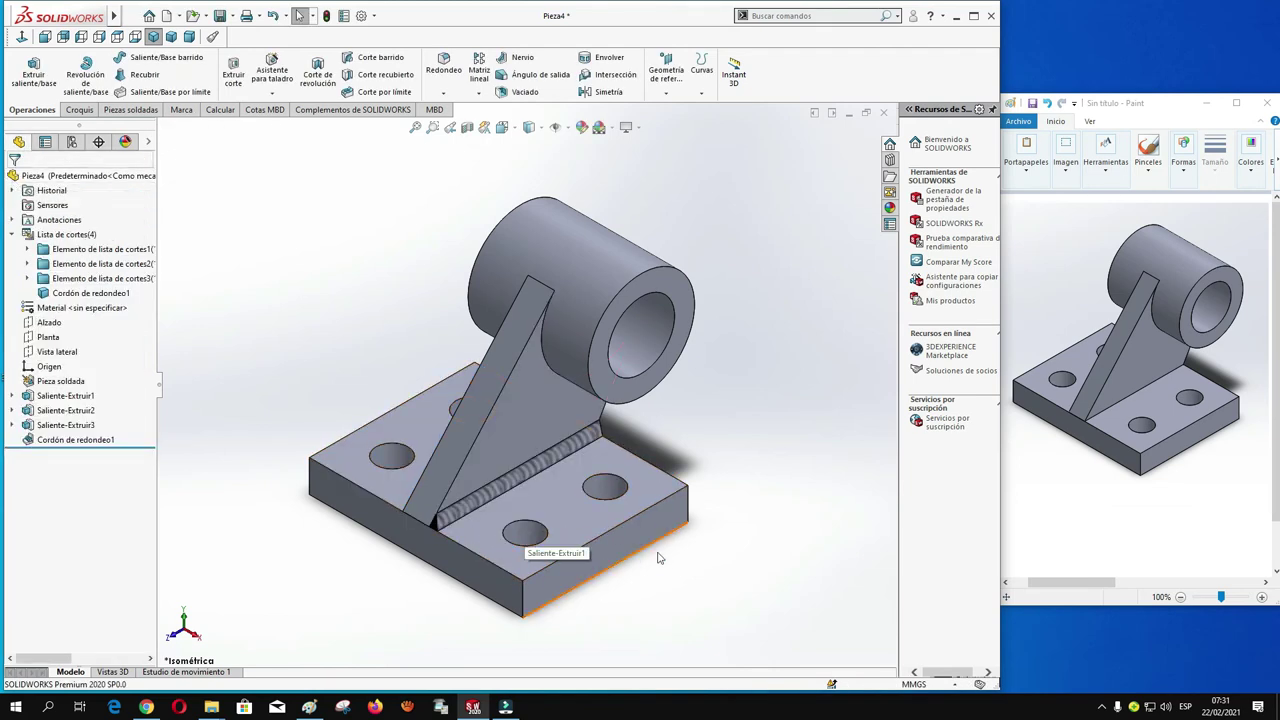
Weld the rib face to the cylinder's outer face with a 4 mm full-length fillet bead.
{"action": "mouse_move", "coordinate": [676, 586]}
{"action": "middle_mouse_down"}
{"action": "mouse_move", "coordinate": [711, 525]}
{"action": "mouse_move", "coordinate": [709, 466]}
{"action": "middle_mouse_up"}
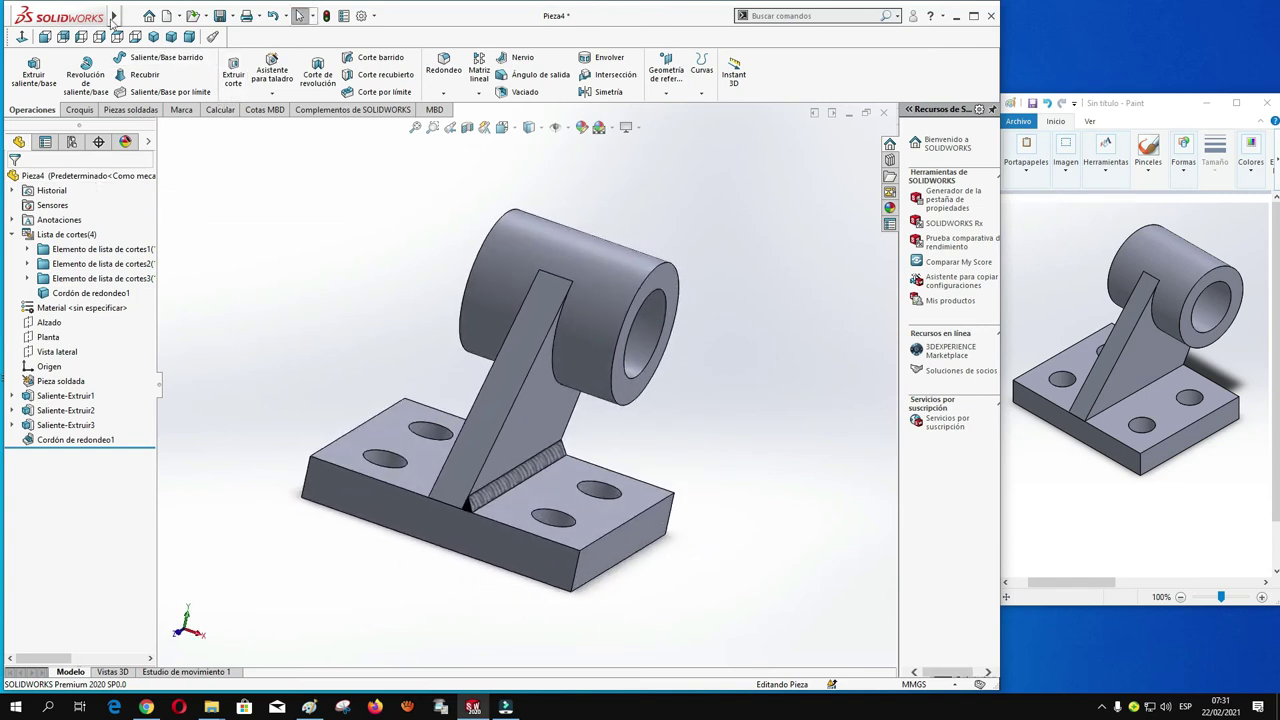
{"action": "mouse_move", "coordinate": [114, 16]}
{"action": "left_click", "coordinate": [175, 16]}
{"action": "mouse_move", "coordinate": [232, 16]}
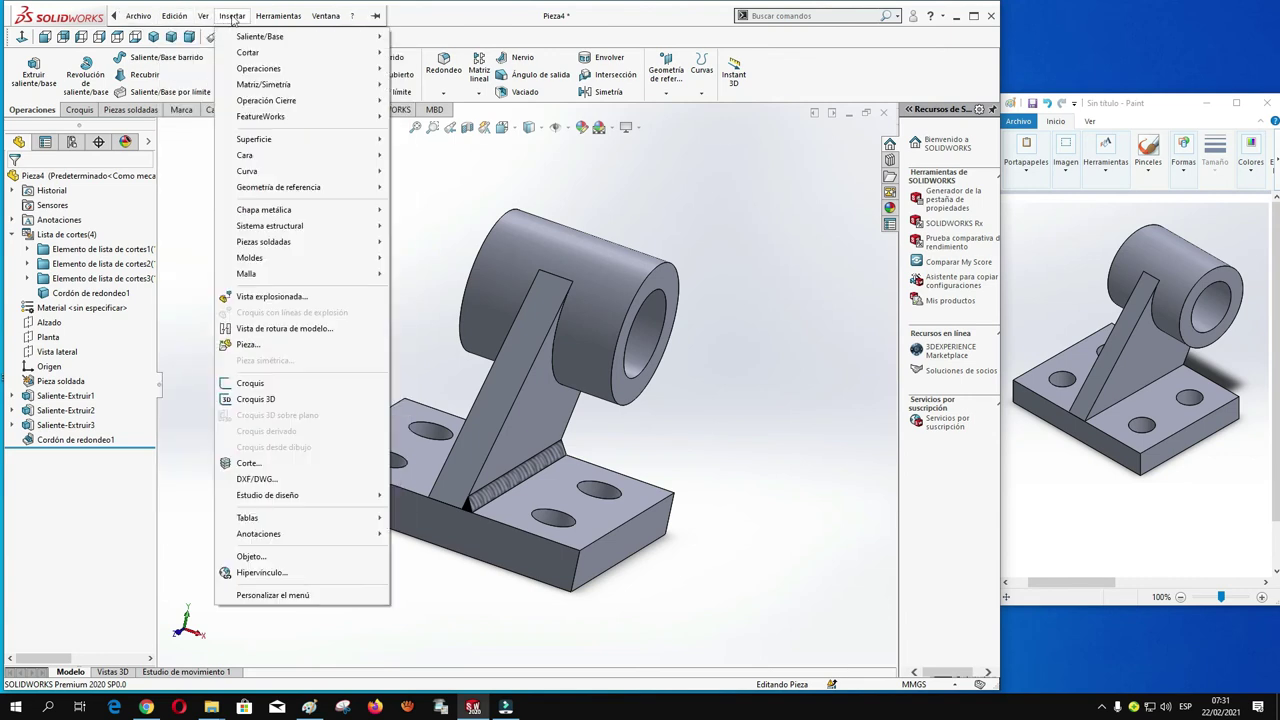
{"action": "mouse_move", "coordinate": [263, 242]}
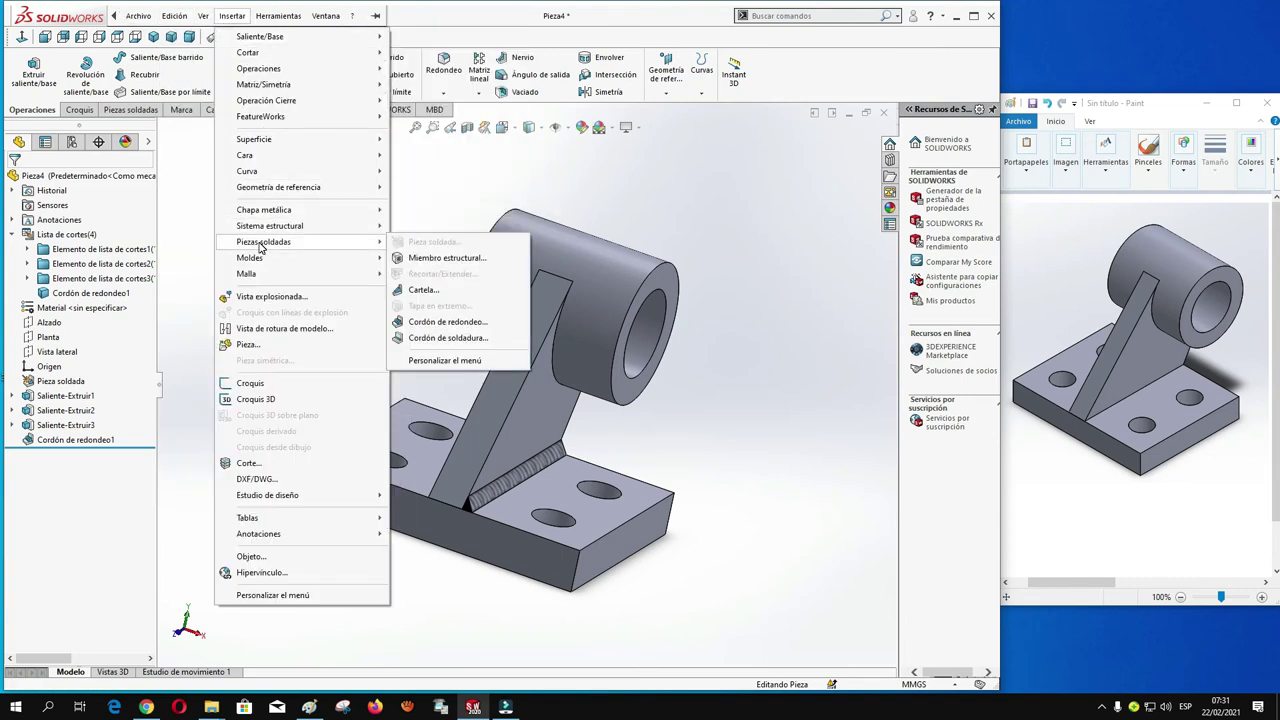
{"action": "left_click", "coordinate": [433, 323]}
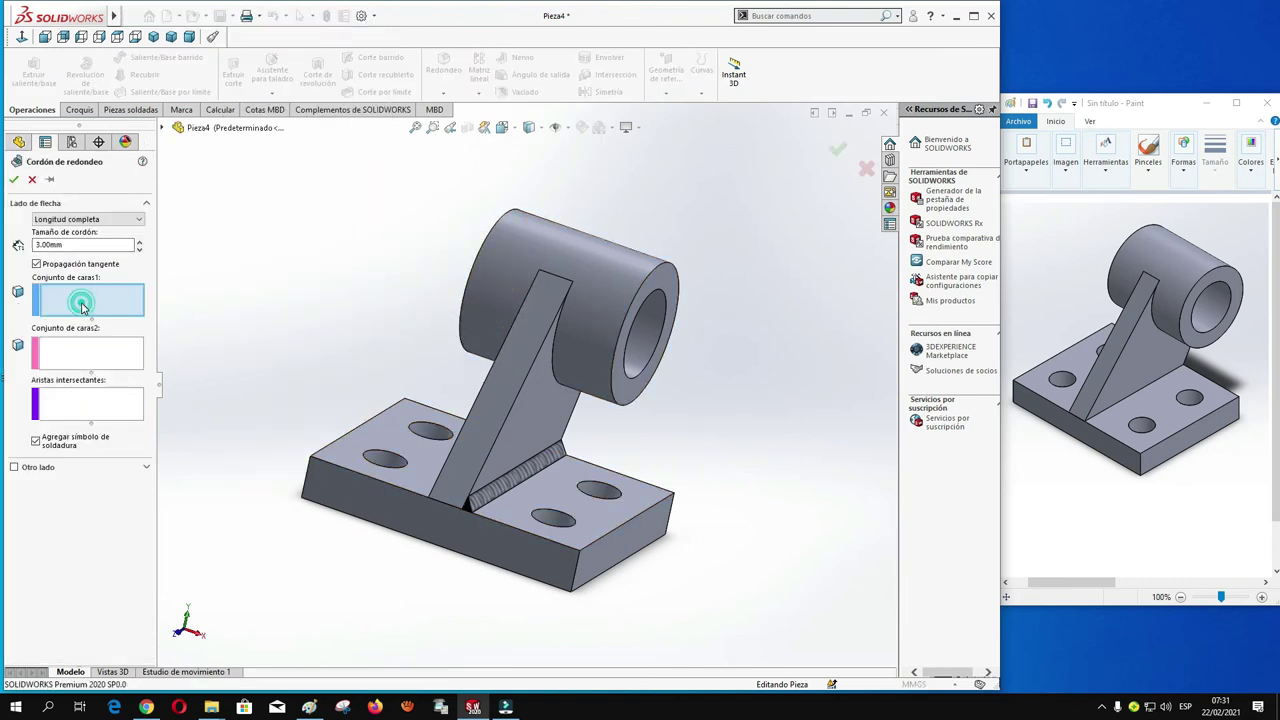
{"action": "left_click", "coordinate": [537, 405]}
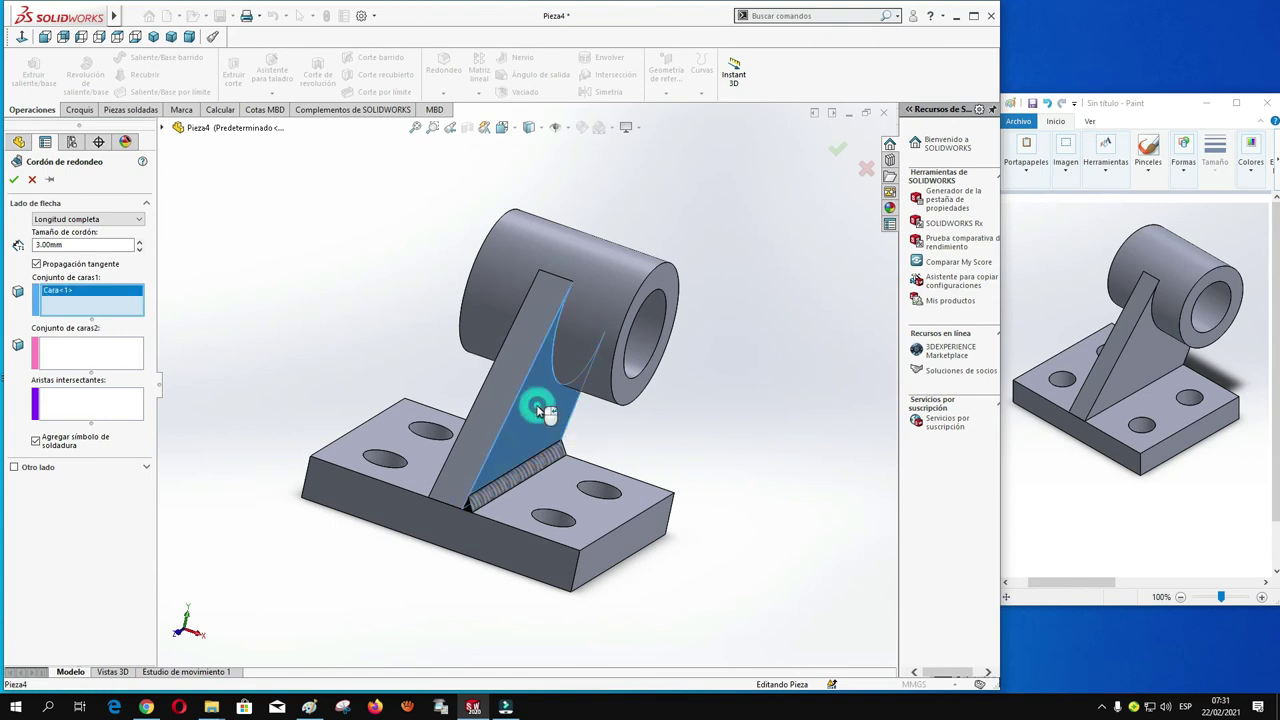
{"action": "left_click", "coordinate": [68, 358]}
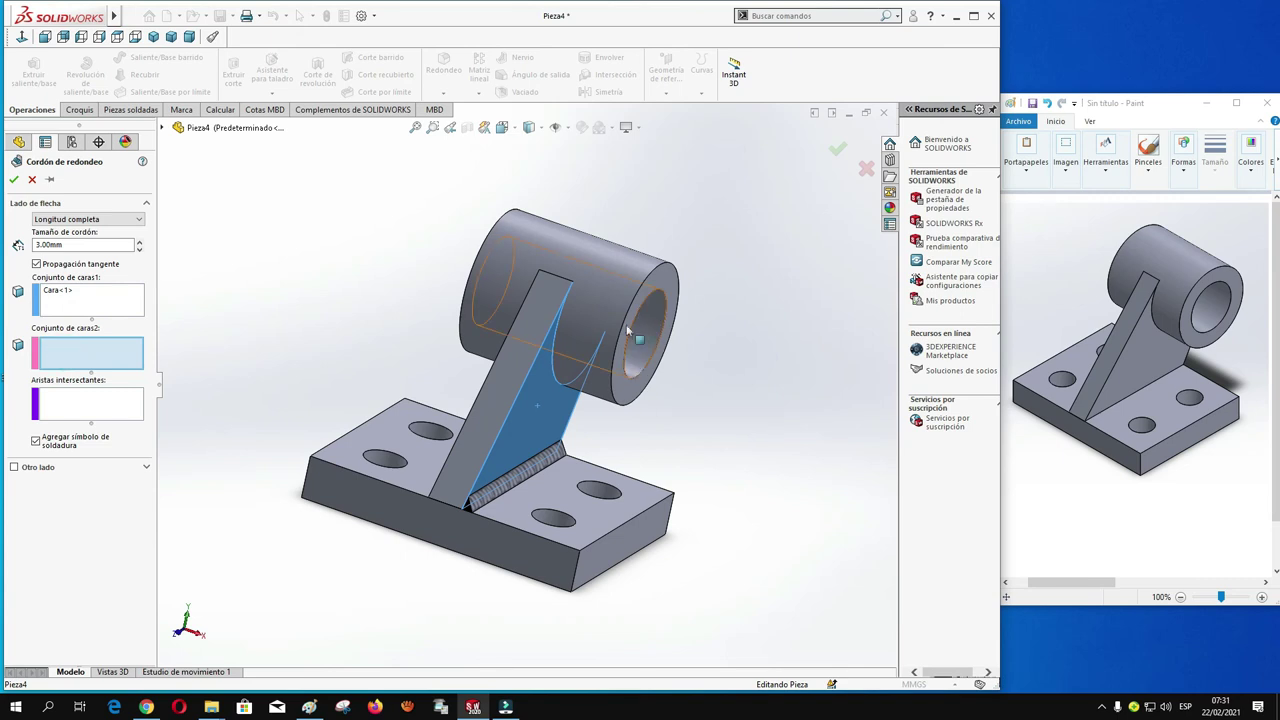
{"action": "left_click", "coordinate": [596, 312]}
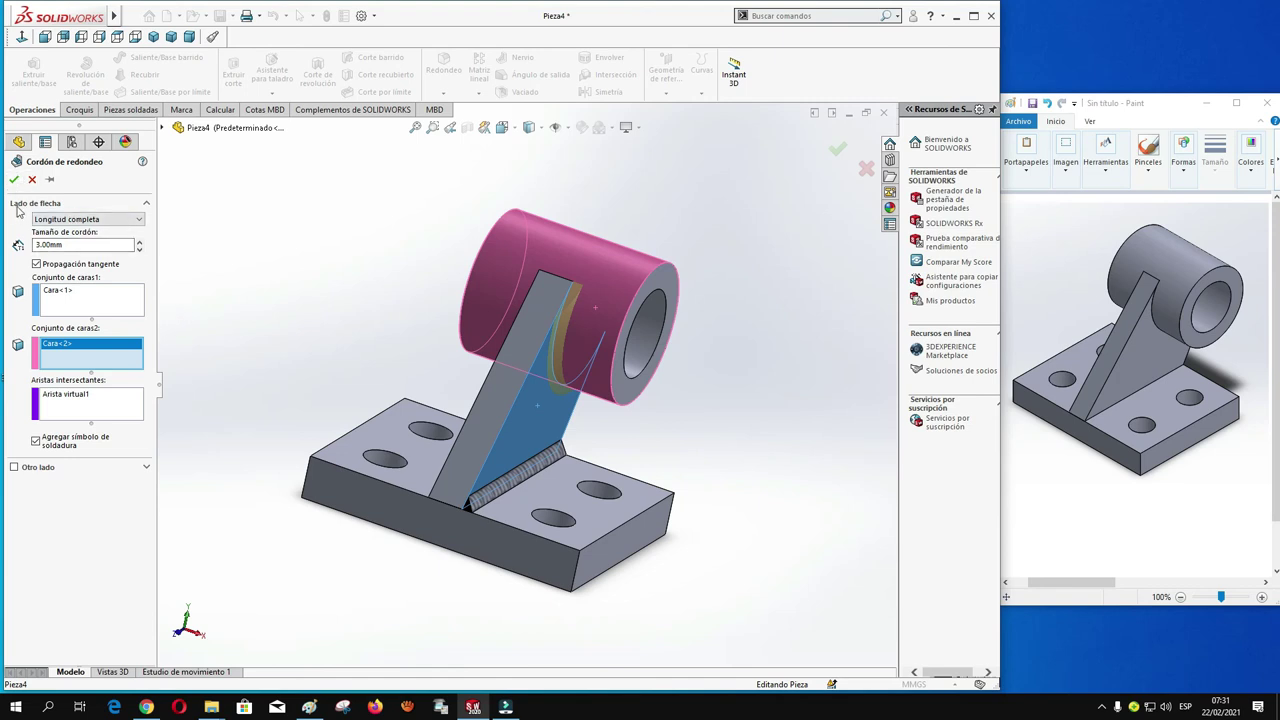
{"action": "left_click", "coordinate": [139, 241]}
{"action": "left_click", "coordinate": [139, 241]}
{"action": "left_click", "coordinate": [140, 243]}
{"action": "left_click", "coordinate": [14, 180]}
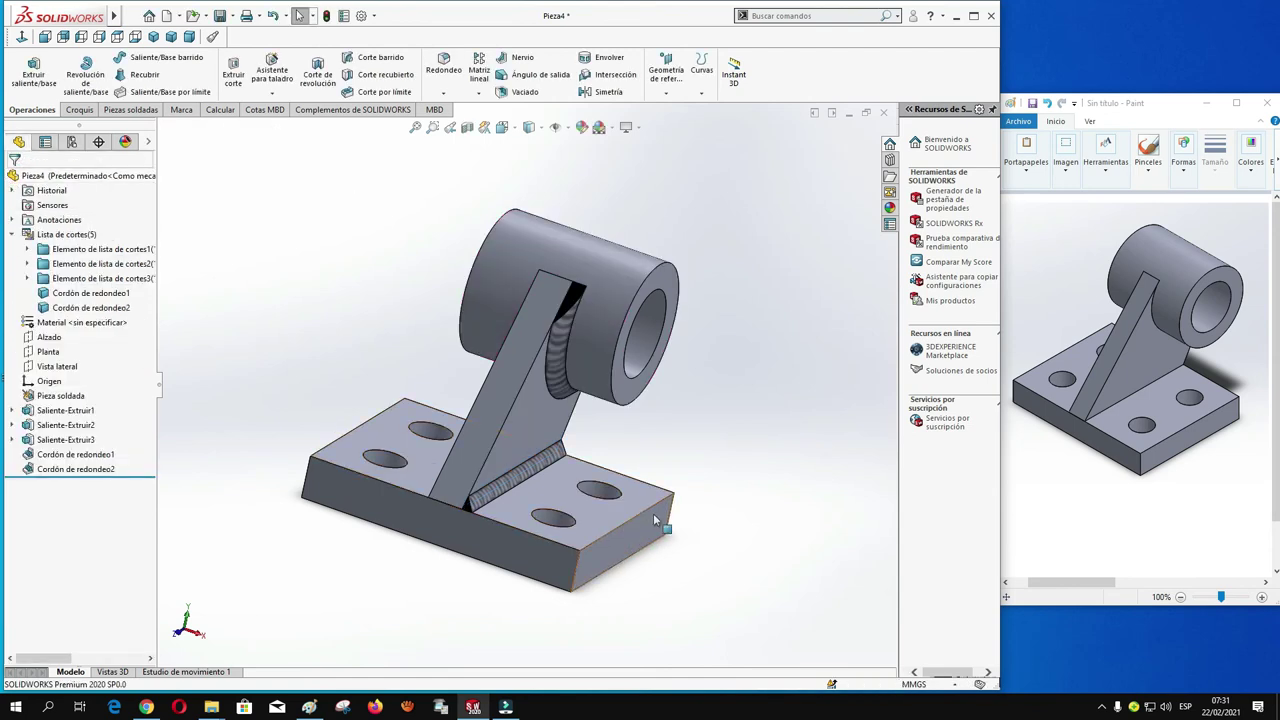
Orbit the part from isometric to expose the rib's other side.
{"action": "key", "text": "ctrl+7"}
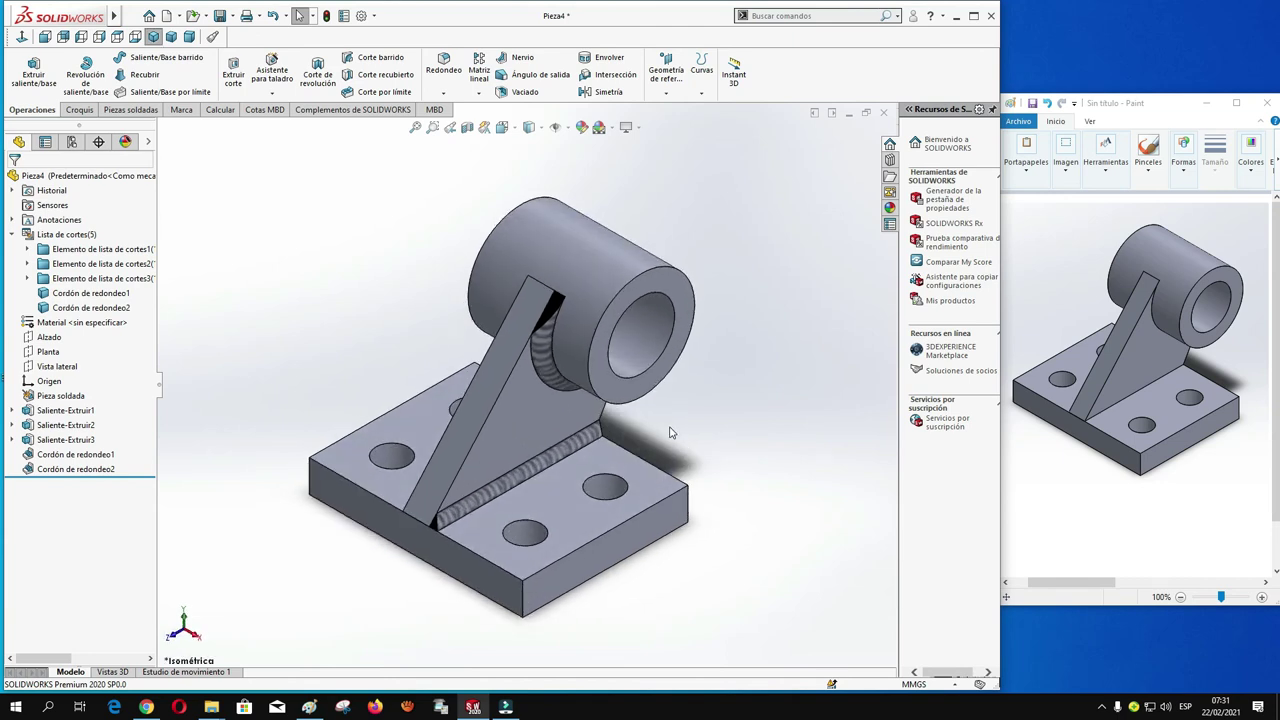
{"action": "mouse_move", "coordinate": [670, 422]}
{"action": "middle_mouse_down"}
{"action": "mouse_move", "coordinate": [507, 377]}
{"action": "mouse_move", "coordinate": [643, 405]}
{"action": "middle_mouse_up"}
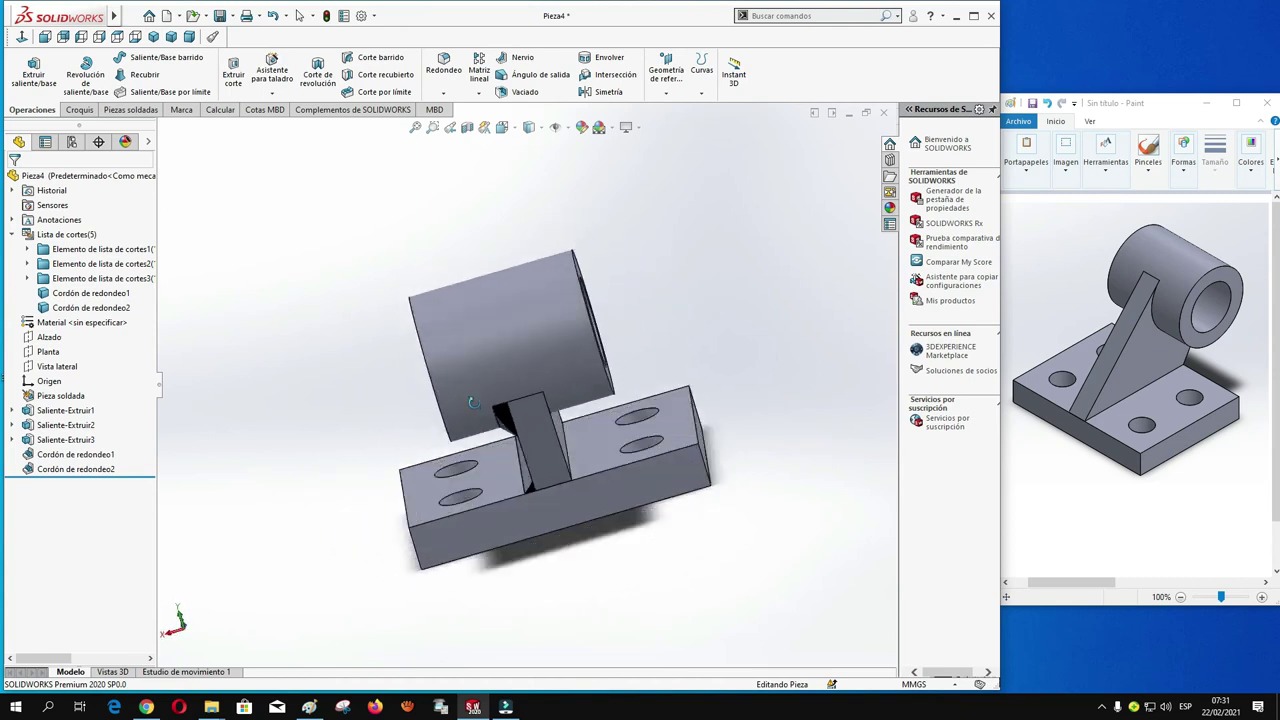
{"action": "middle_click_drag", "start_coordinate": [305, 455], "coordinate": [390, 594]}
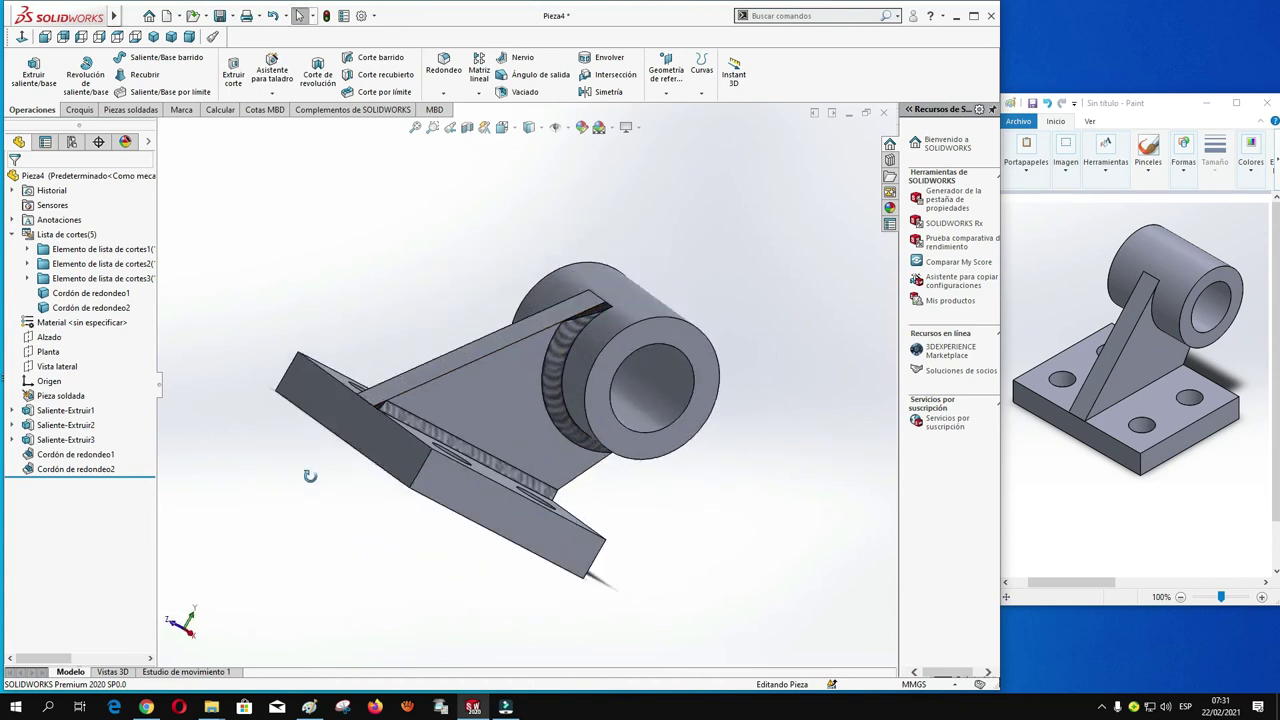
{"action": "middle_click_drag", "start_coordinate": [287, 374], "coordinate": [236, 425]}
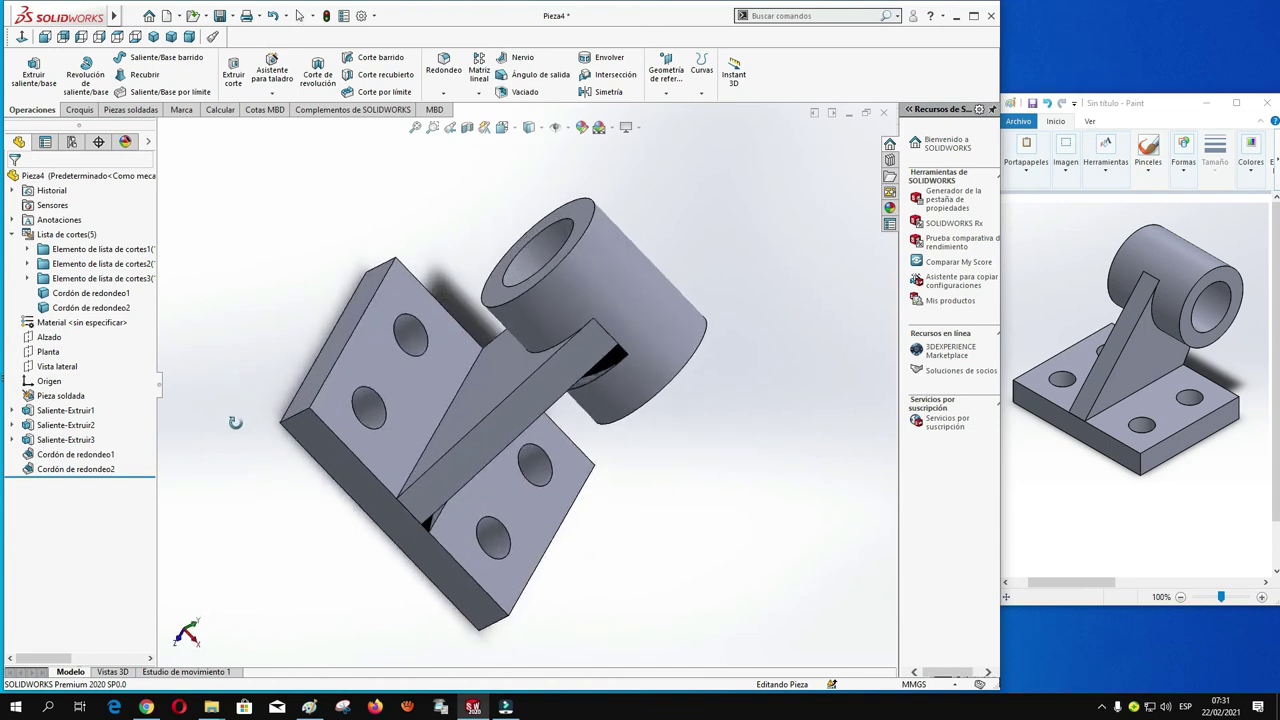
{"action": "key", "text": "Escape"}
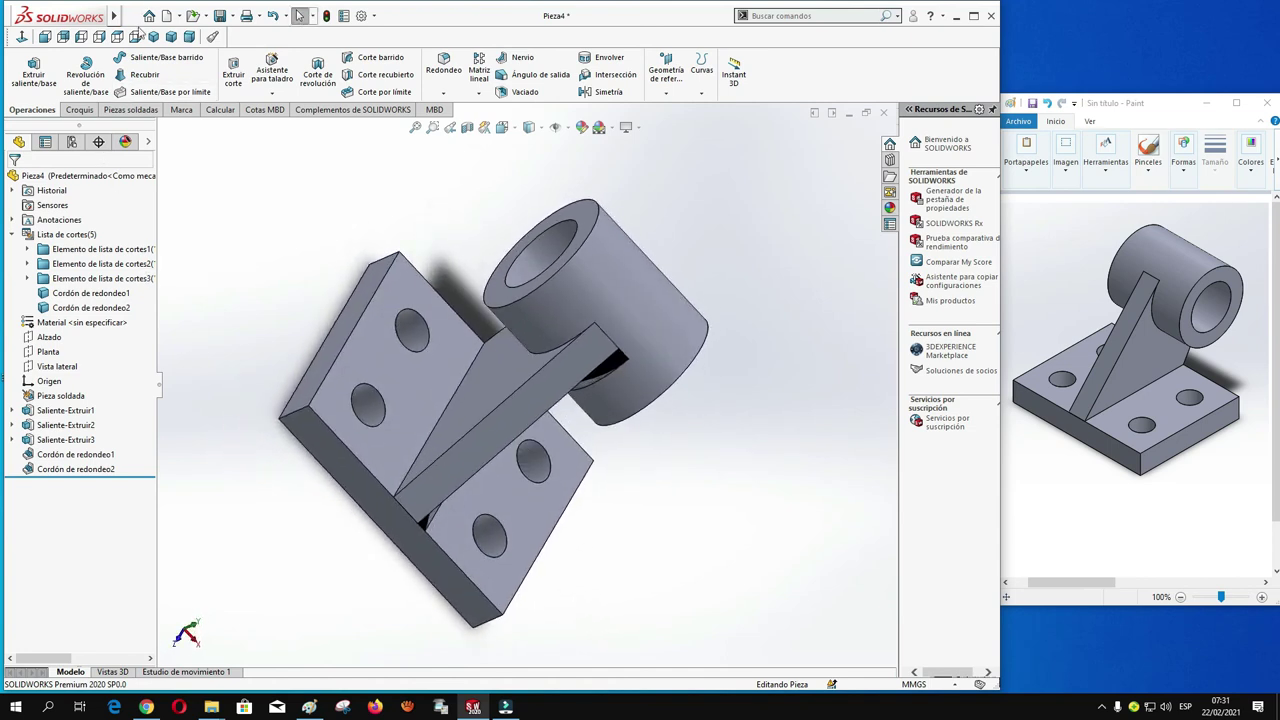
Add a 3 mm fillet bead between the base plate face and the rib's side face.
{"action": "left_click", "coordinate": [232, 16]}
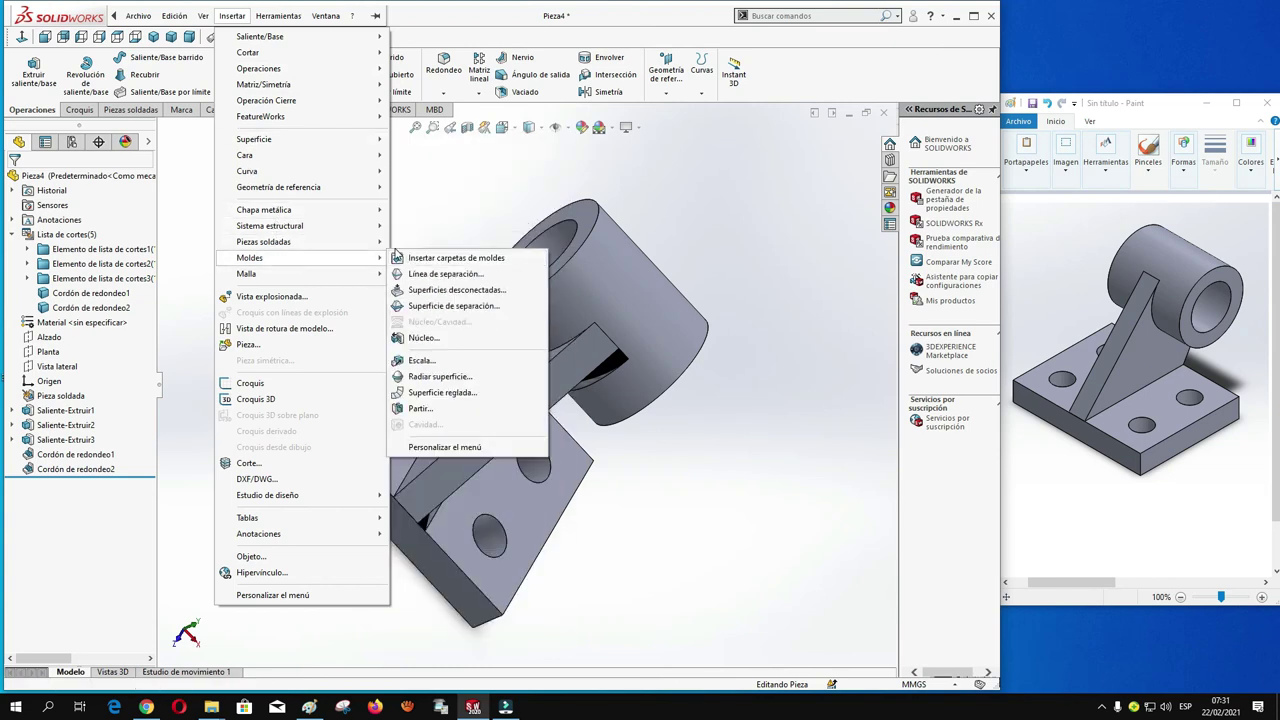
{"action": "mouse_move", "coordinate": [263, 242]}
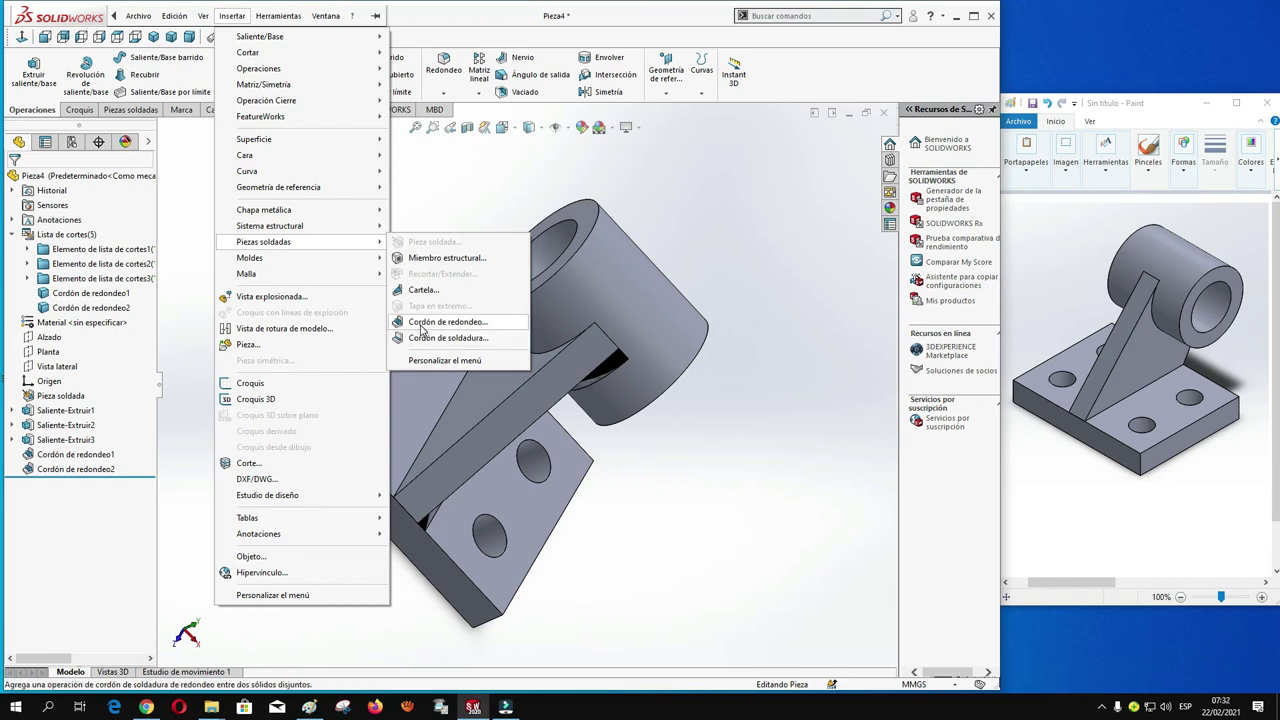
{"action": "left_click", "coordinate": [423, 322]}
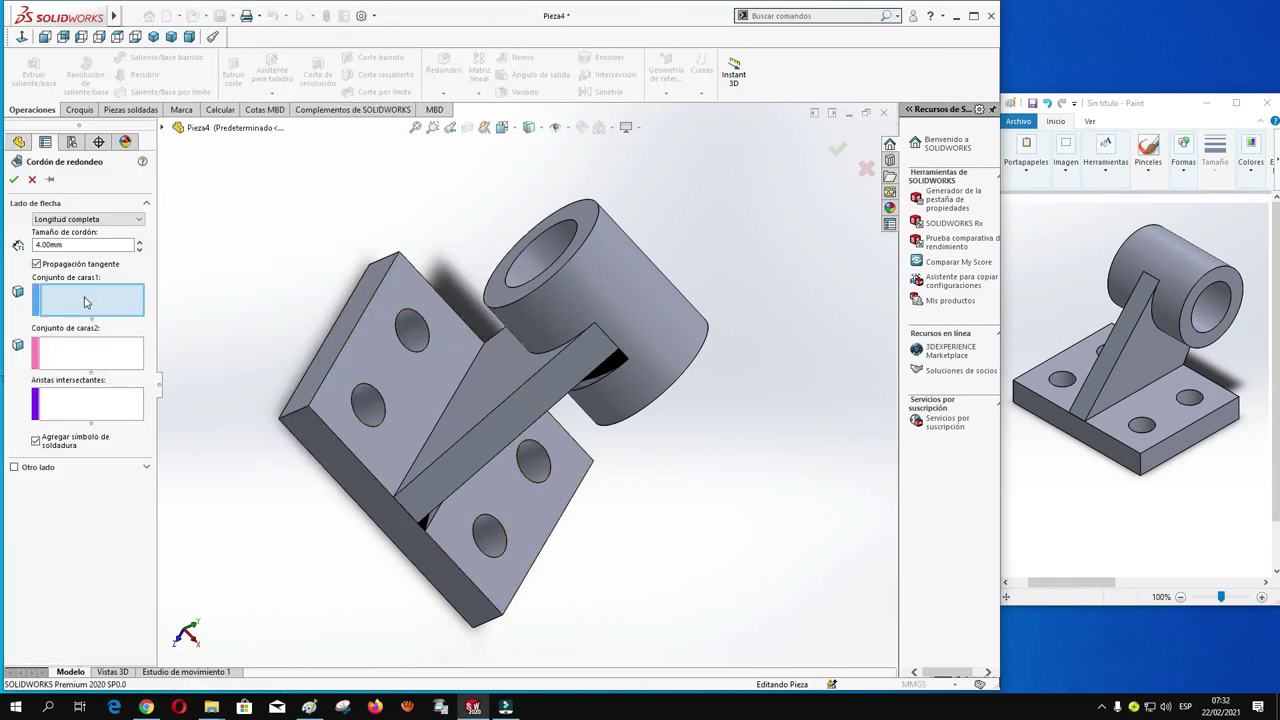
{"action": "left_click", "coordinate": [404, 370]}
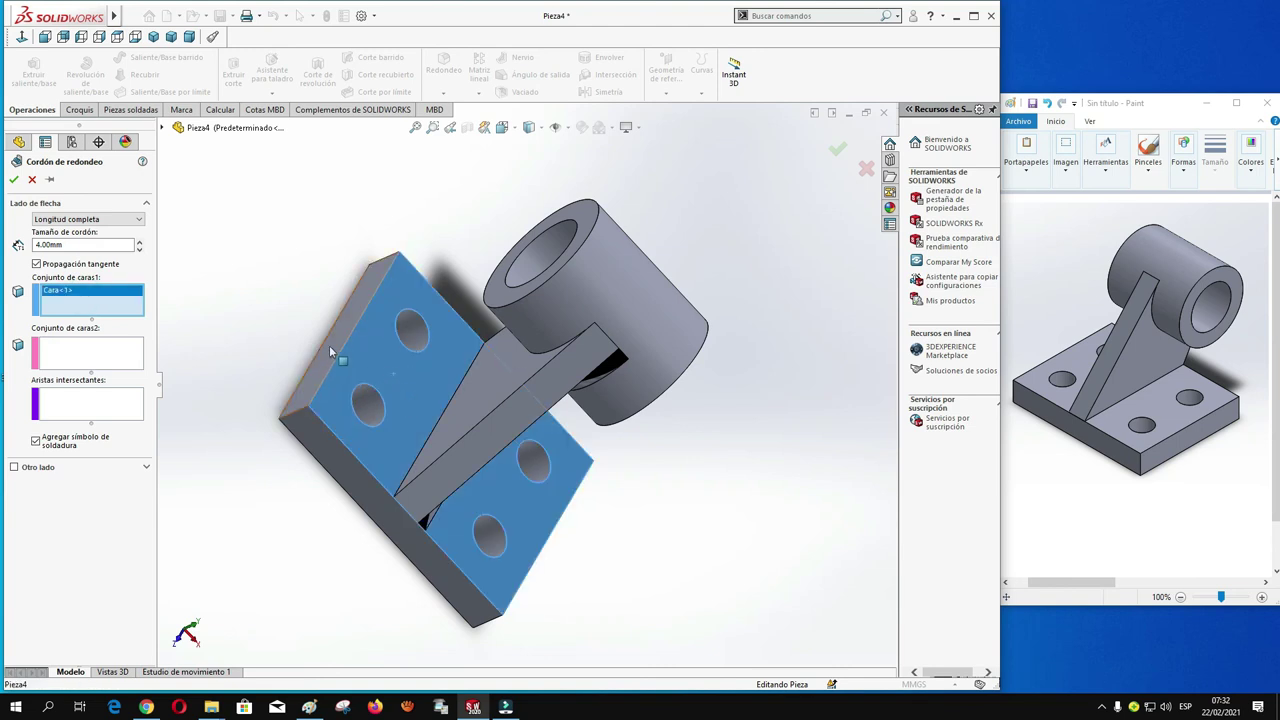
{"action": "left_click", "coordinate": [83, 362]}
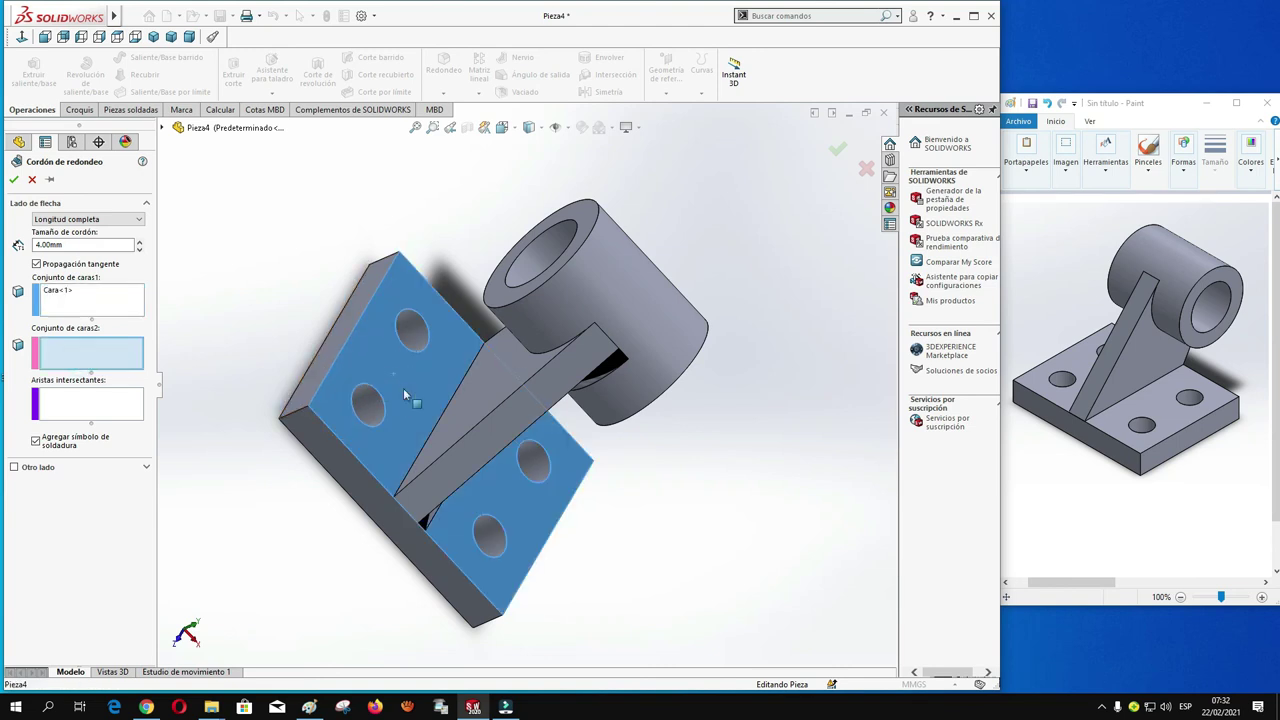
{"action": "left_click", "coordinate": [485, 403]}
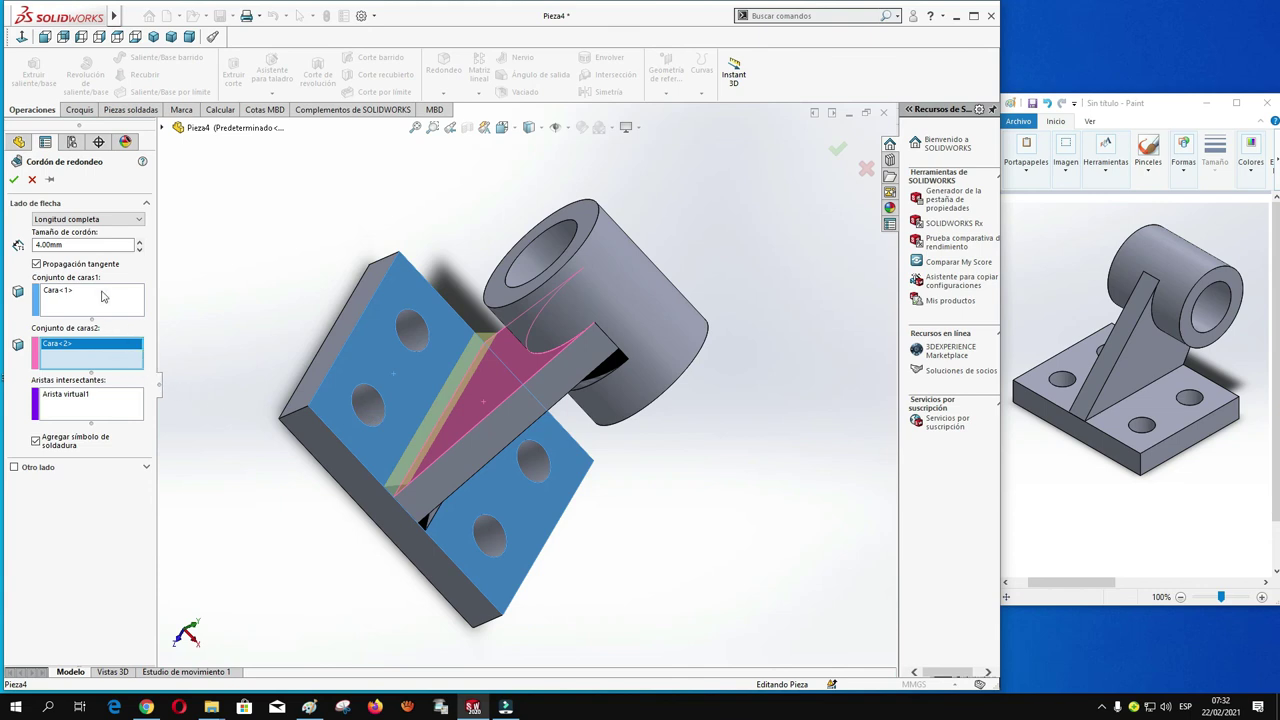
{"action": "left_click", "coordinate": [139, 249]}
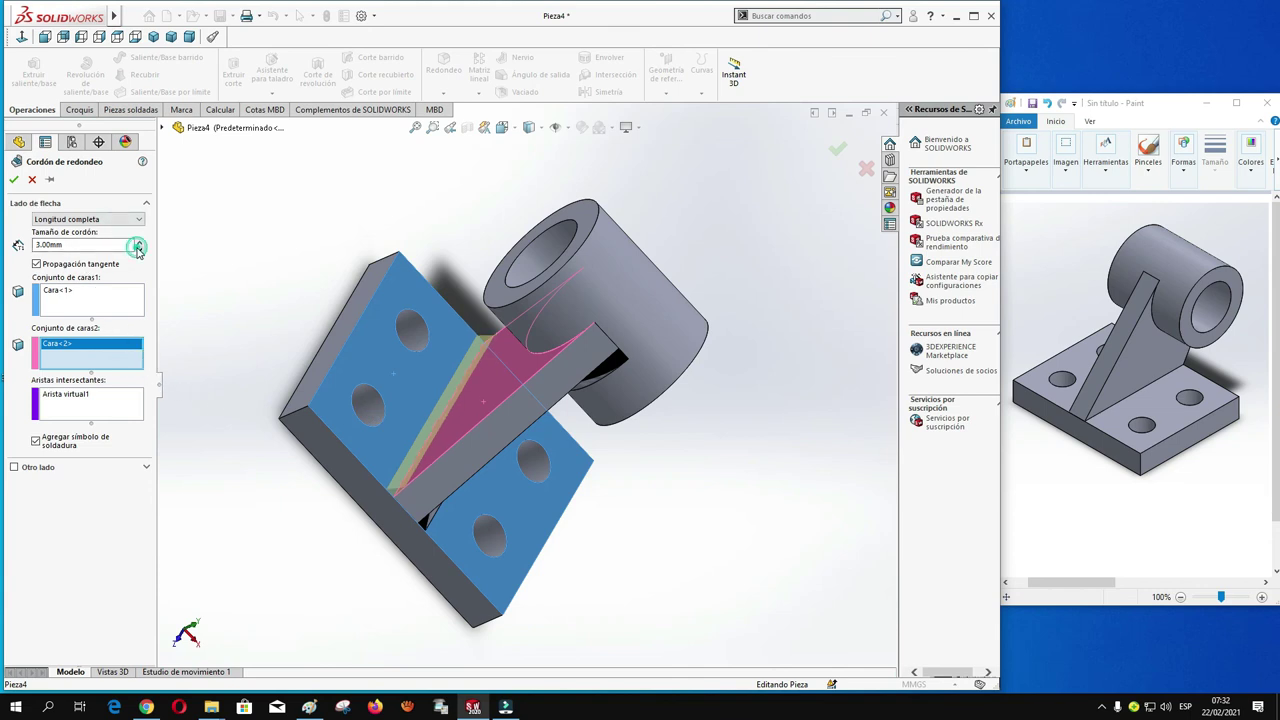
{"action": "left_click", "coordinate": [14, 180]}
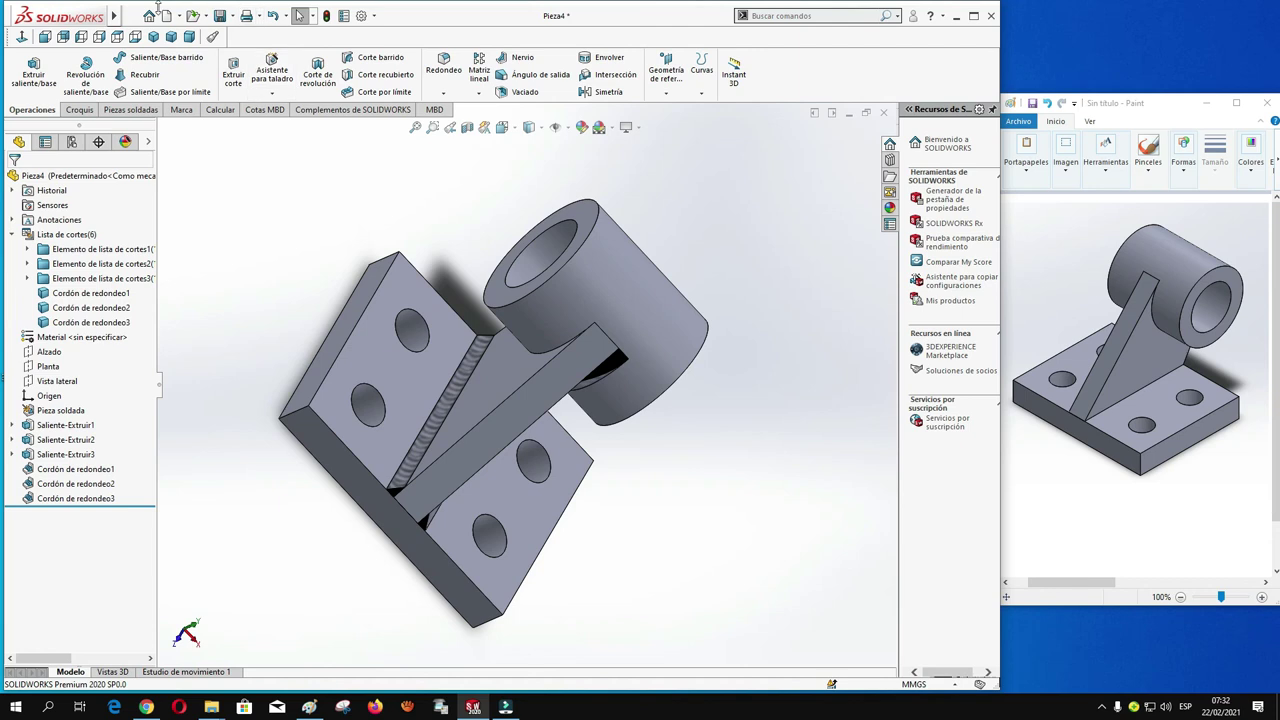
Weld the rib's other face to the cylinder face with a 3 mm fillet bead.
{"action": "left_click", "coordinate": [137, 17]}
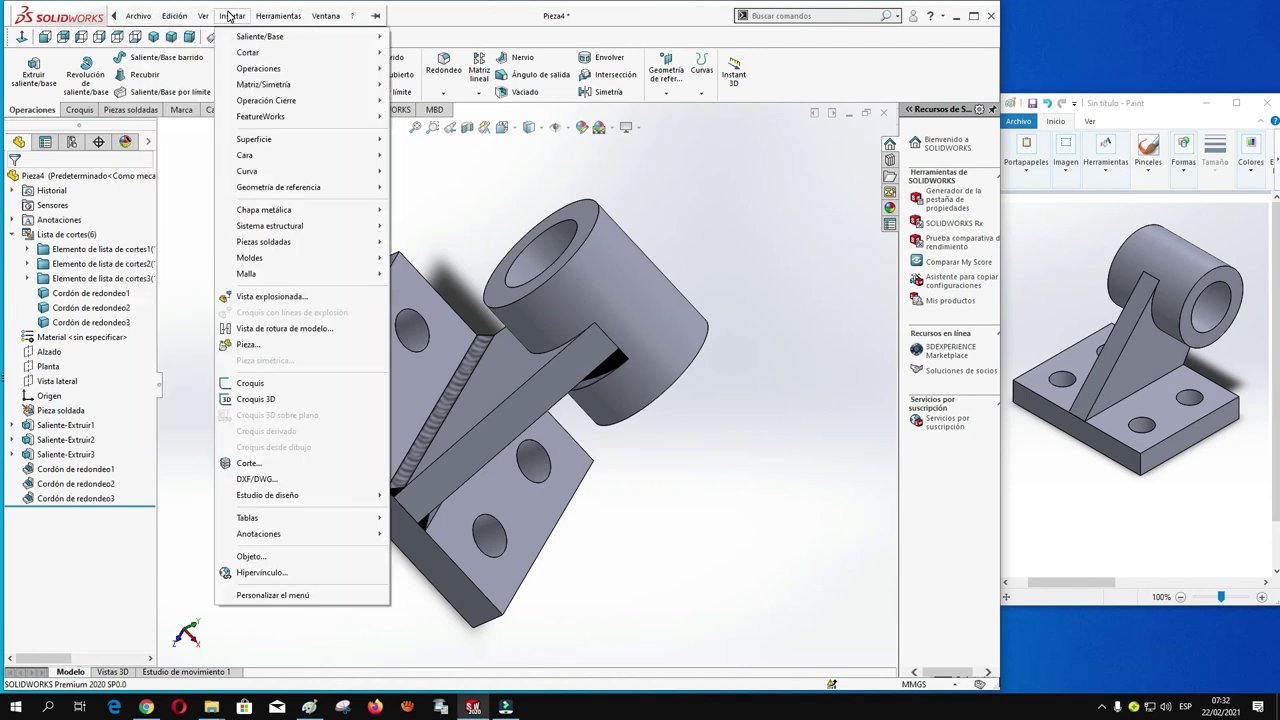
{"action": "mouse_move", "coordinate": [263, 242]}
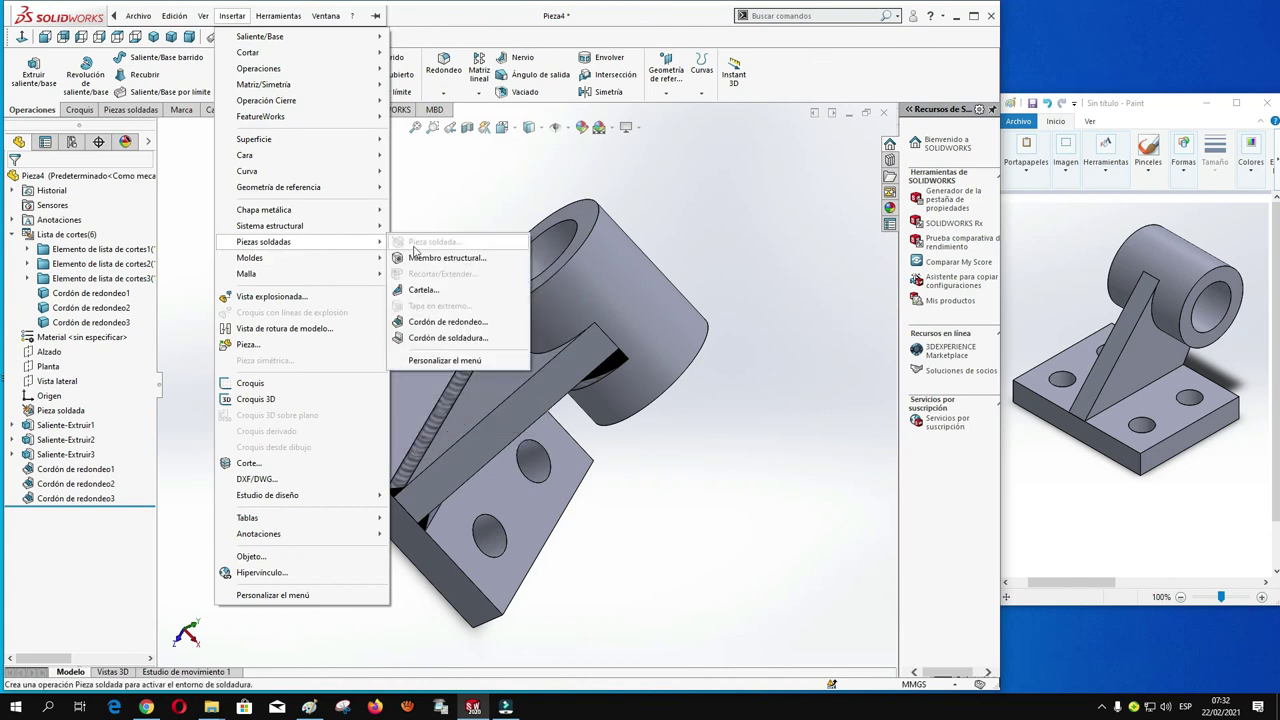
{"action": "left_click", "coordinate": [424, 328]}
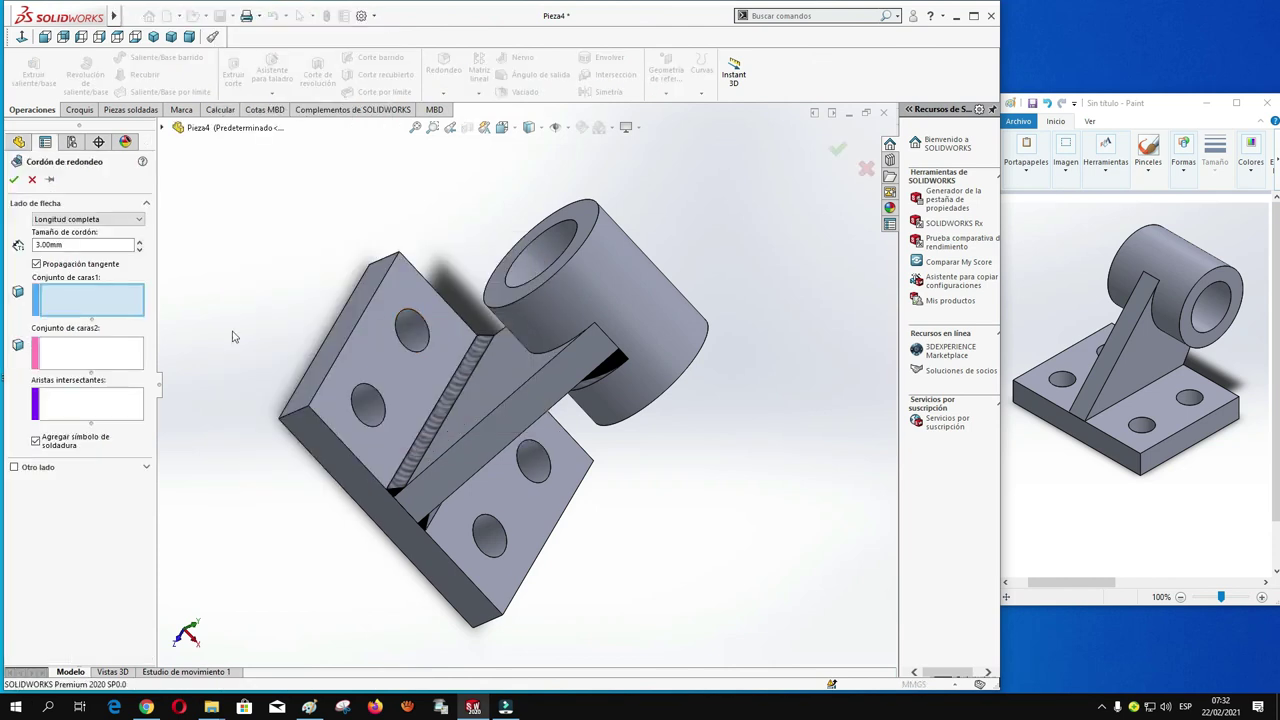
{"action": "left_click", "coordinate": [499, 383]}
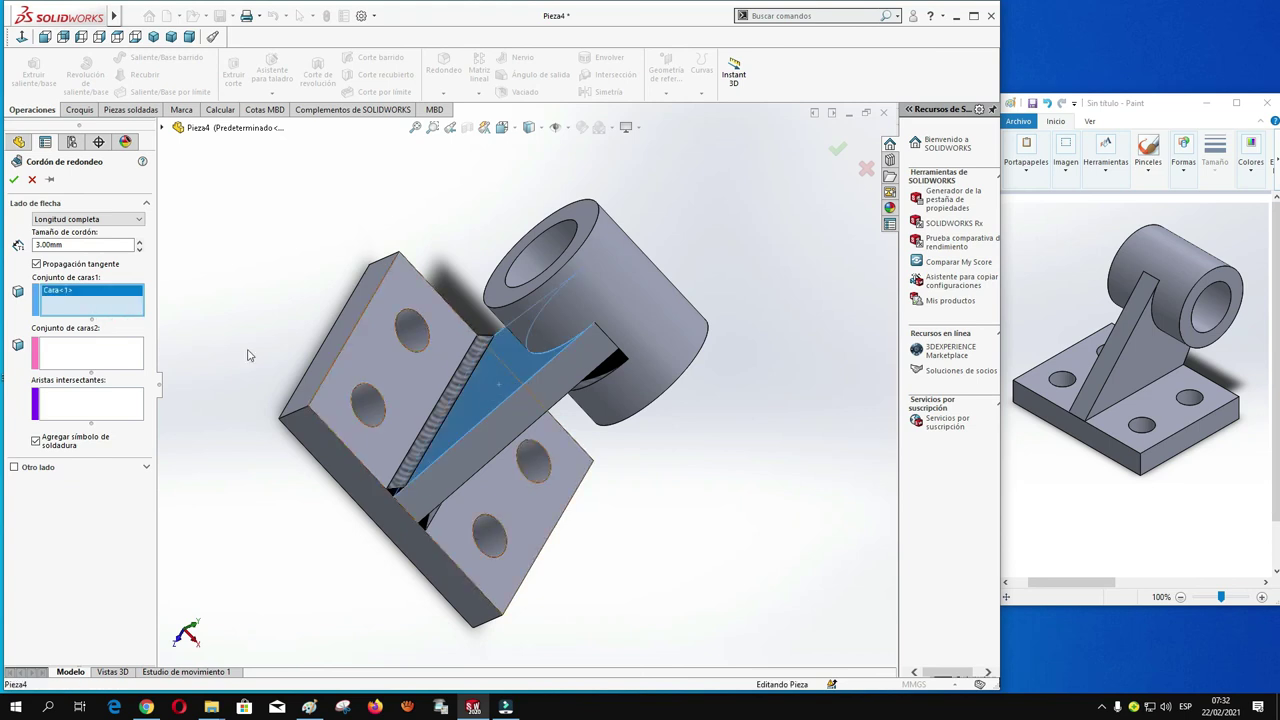
{"action": "left_click", "coordinate": [110, 360]}
{"action": "left_click", "coordinate": [558, 312]}
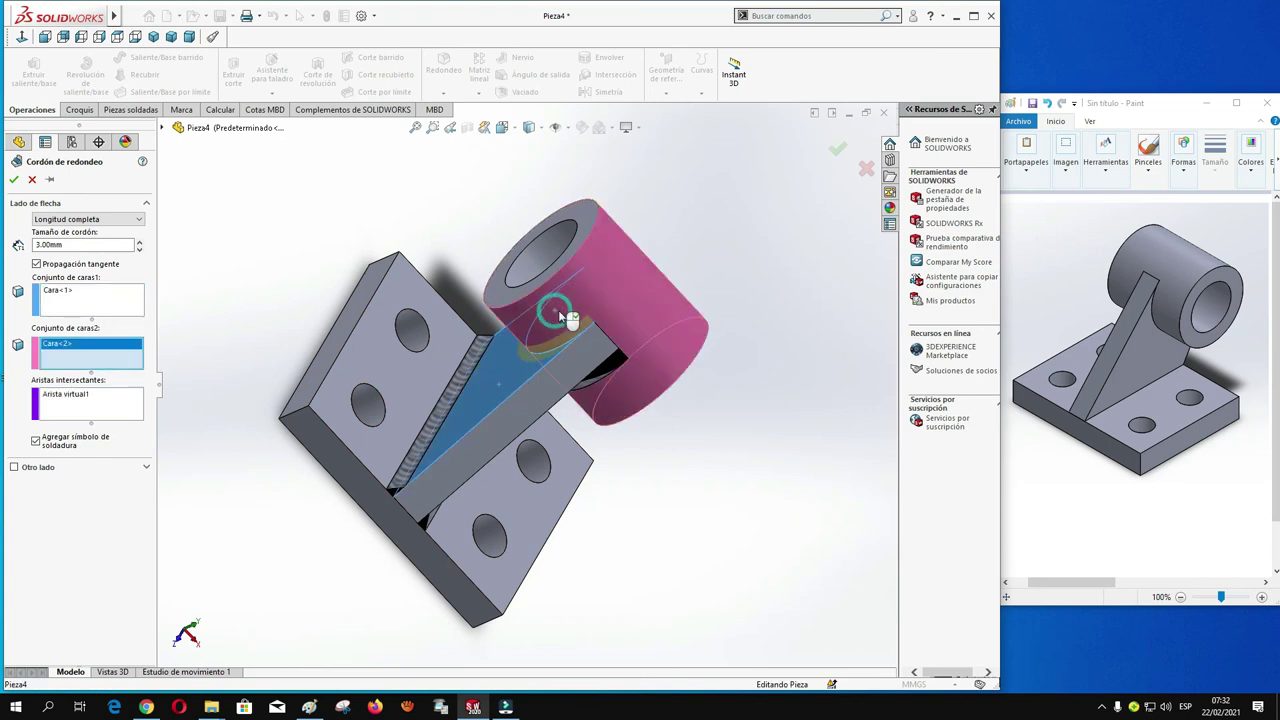
{"action": "left_click", "coordinate": [14, 179]}
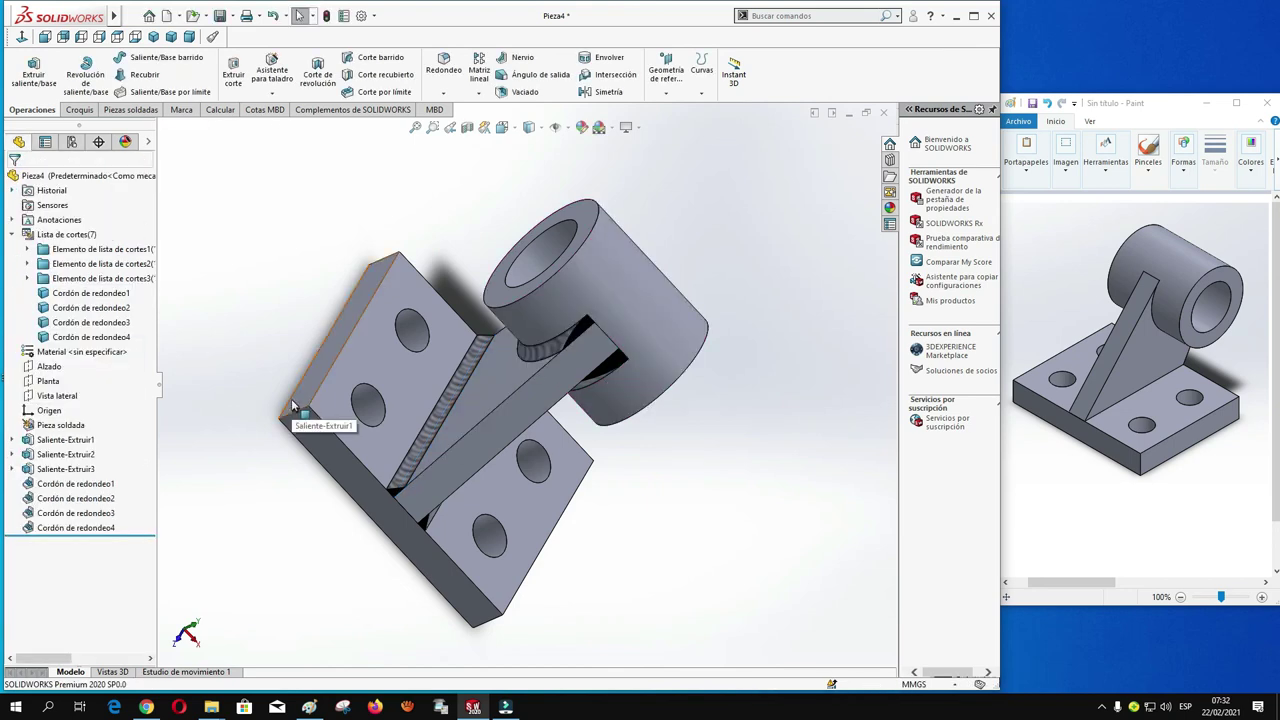
{"action": "key", "text": "ctrl+7"}
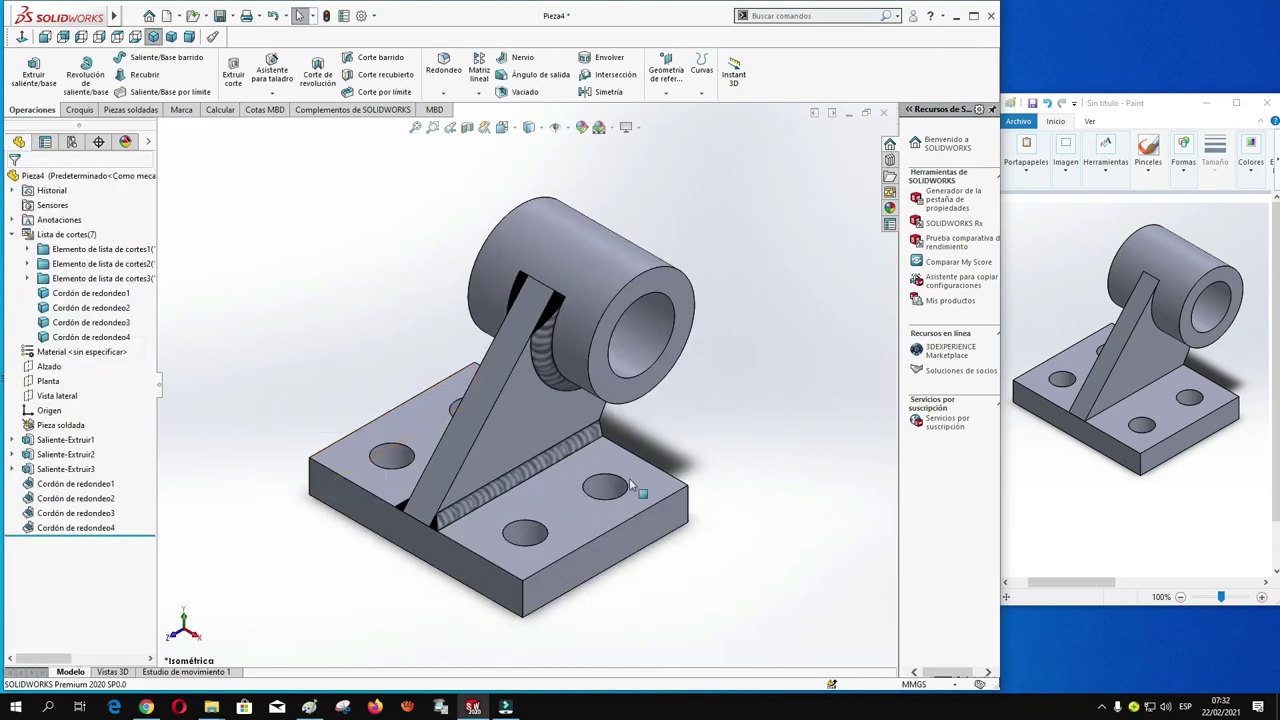
{"action": "mouse_move", "coordinate": [350, 612]}
{"action": "middle_mouse_down"}
{"action": "mouse_move", "coordinate": [457, 629]}
{"action": "mouse_move", "coordinate": [256, 495]}
{"action": "mouse_move", "coordinate": [231, 517]}
{"action": "mouse_move", "coordinate": [282, 593]}
{"action": "middle_mouse_up"}
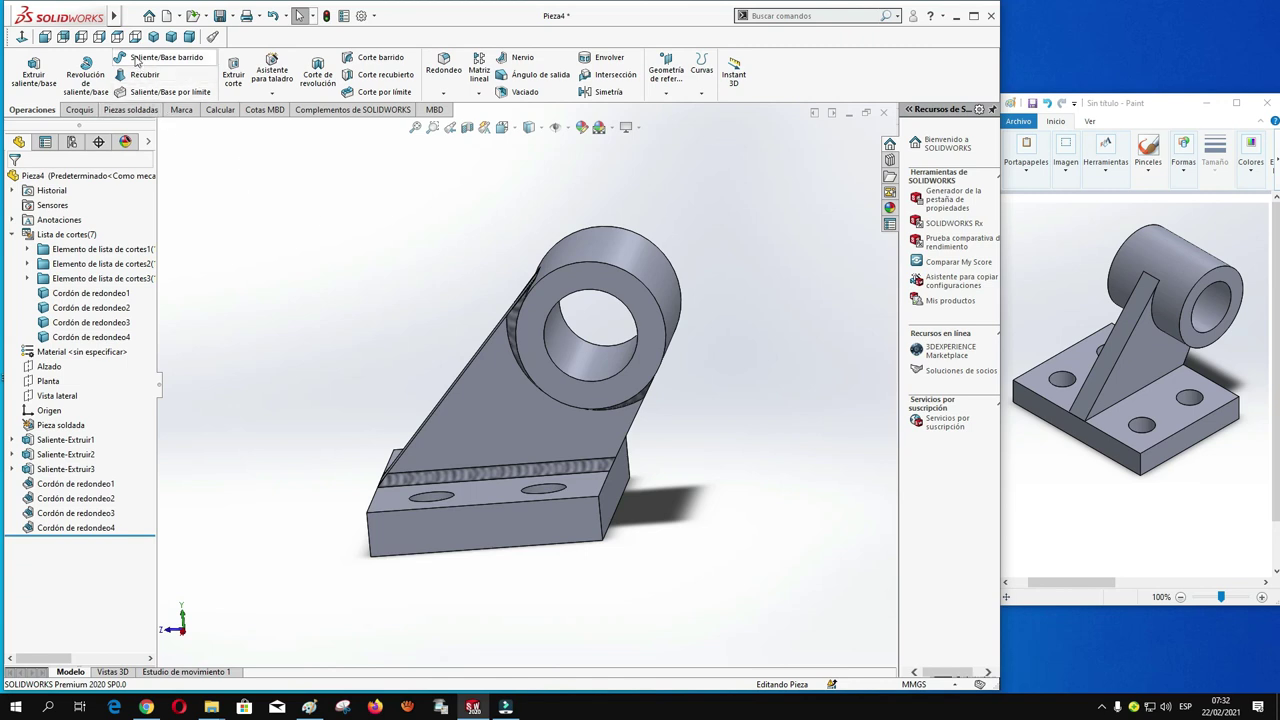
{"action": "left_click", "coordinate": [1101, 710]}
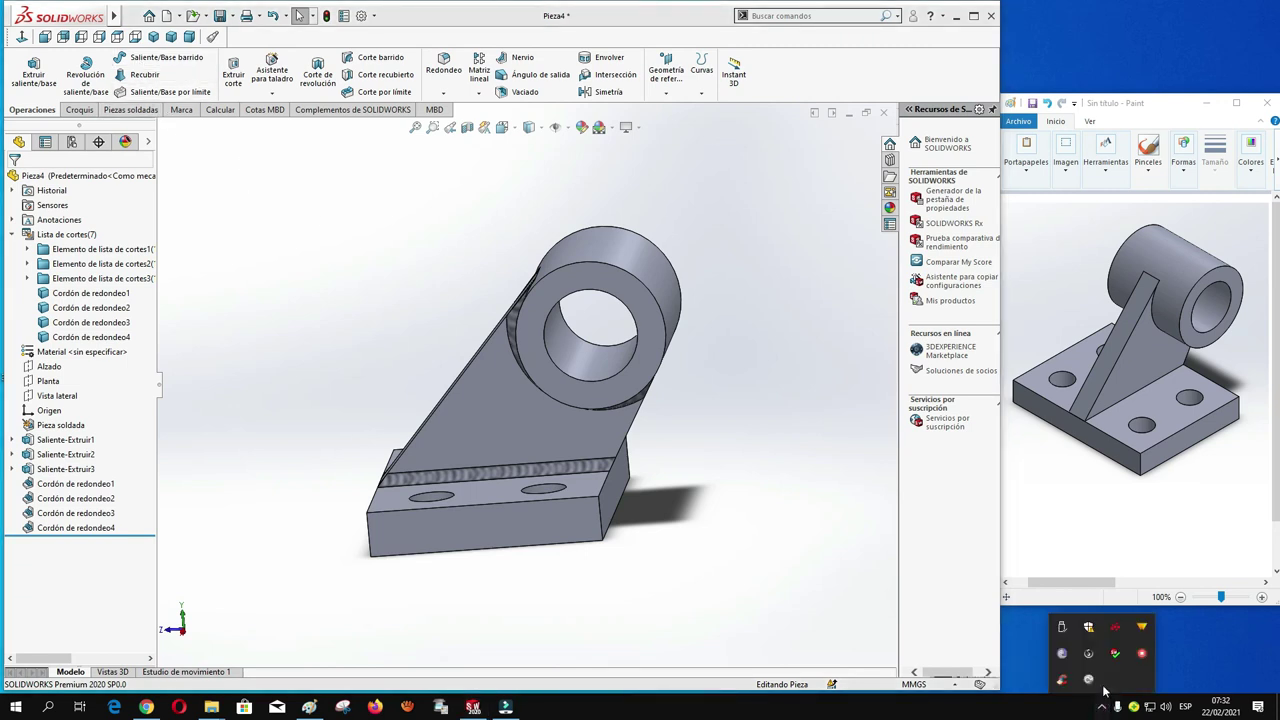